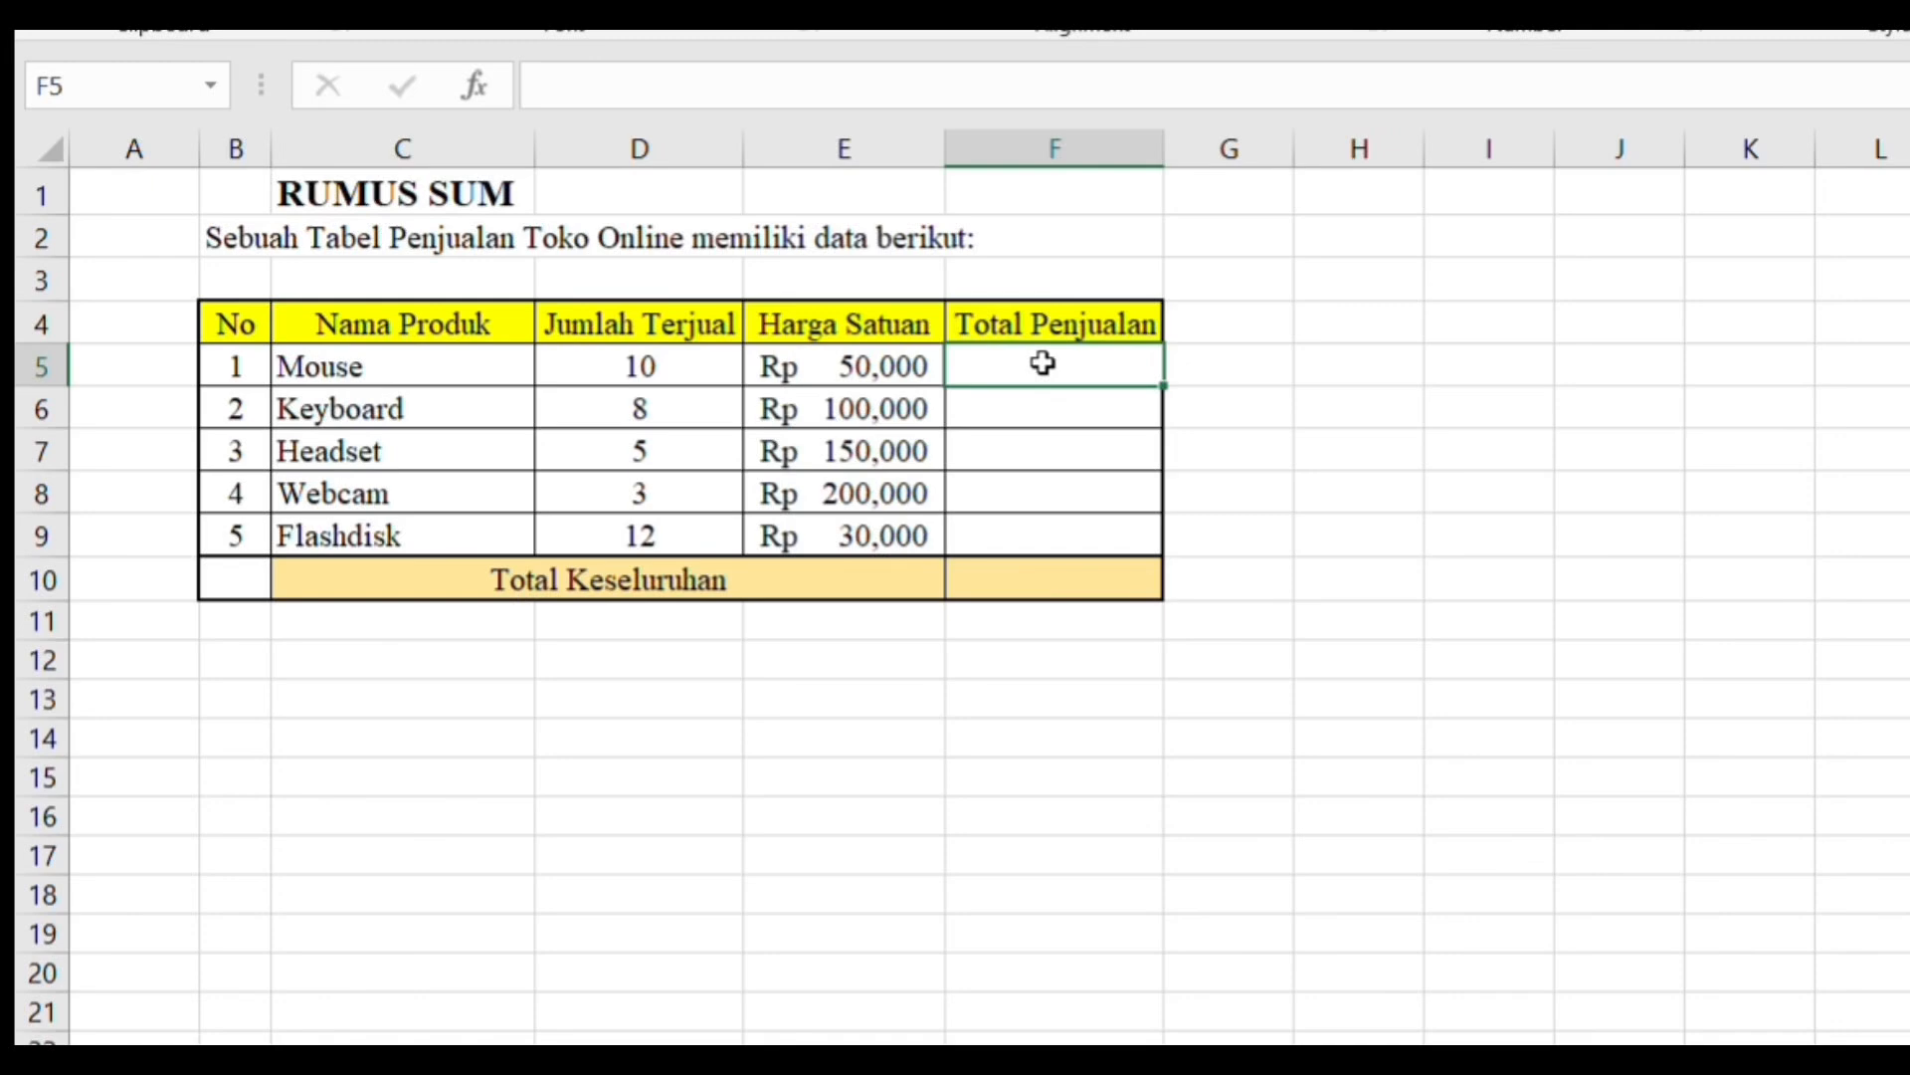
Calculate the Mouse row's Total Penjualan in F5 with the formula =D5*E5
double_click(1043, 363)
type("=")
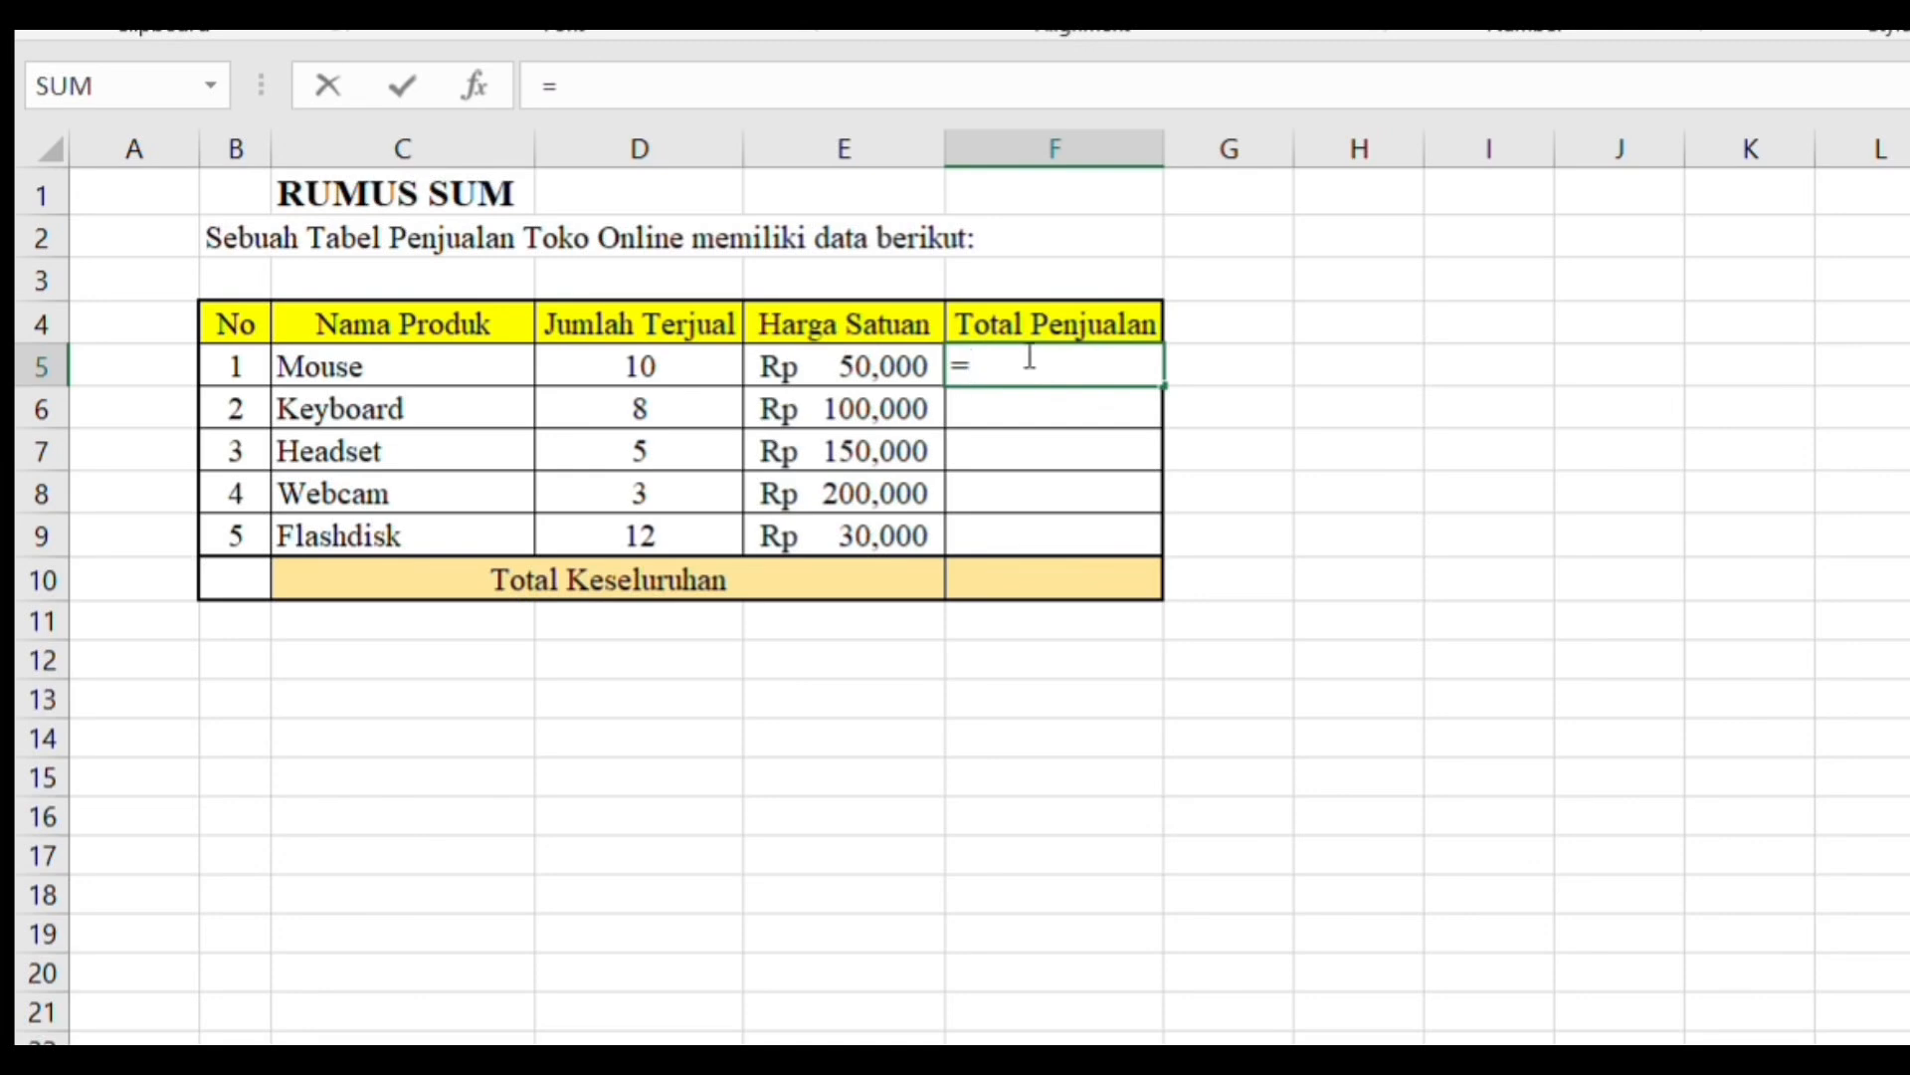
left_click(710, 367)
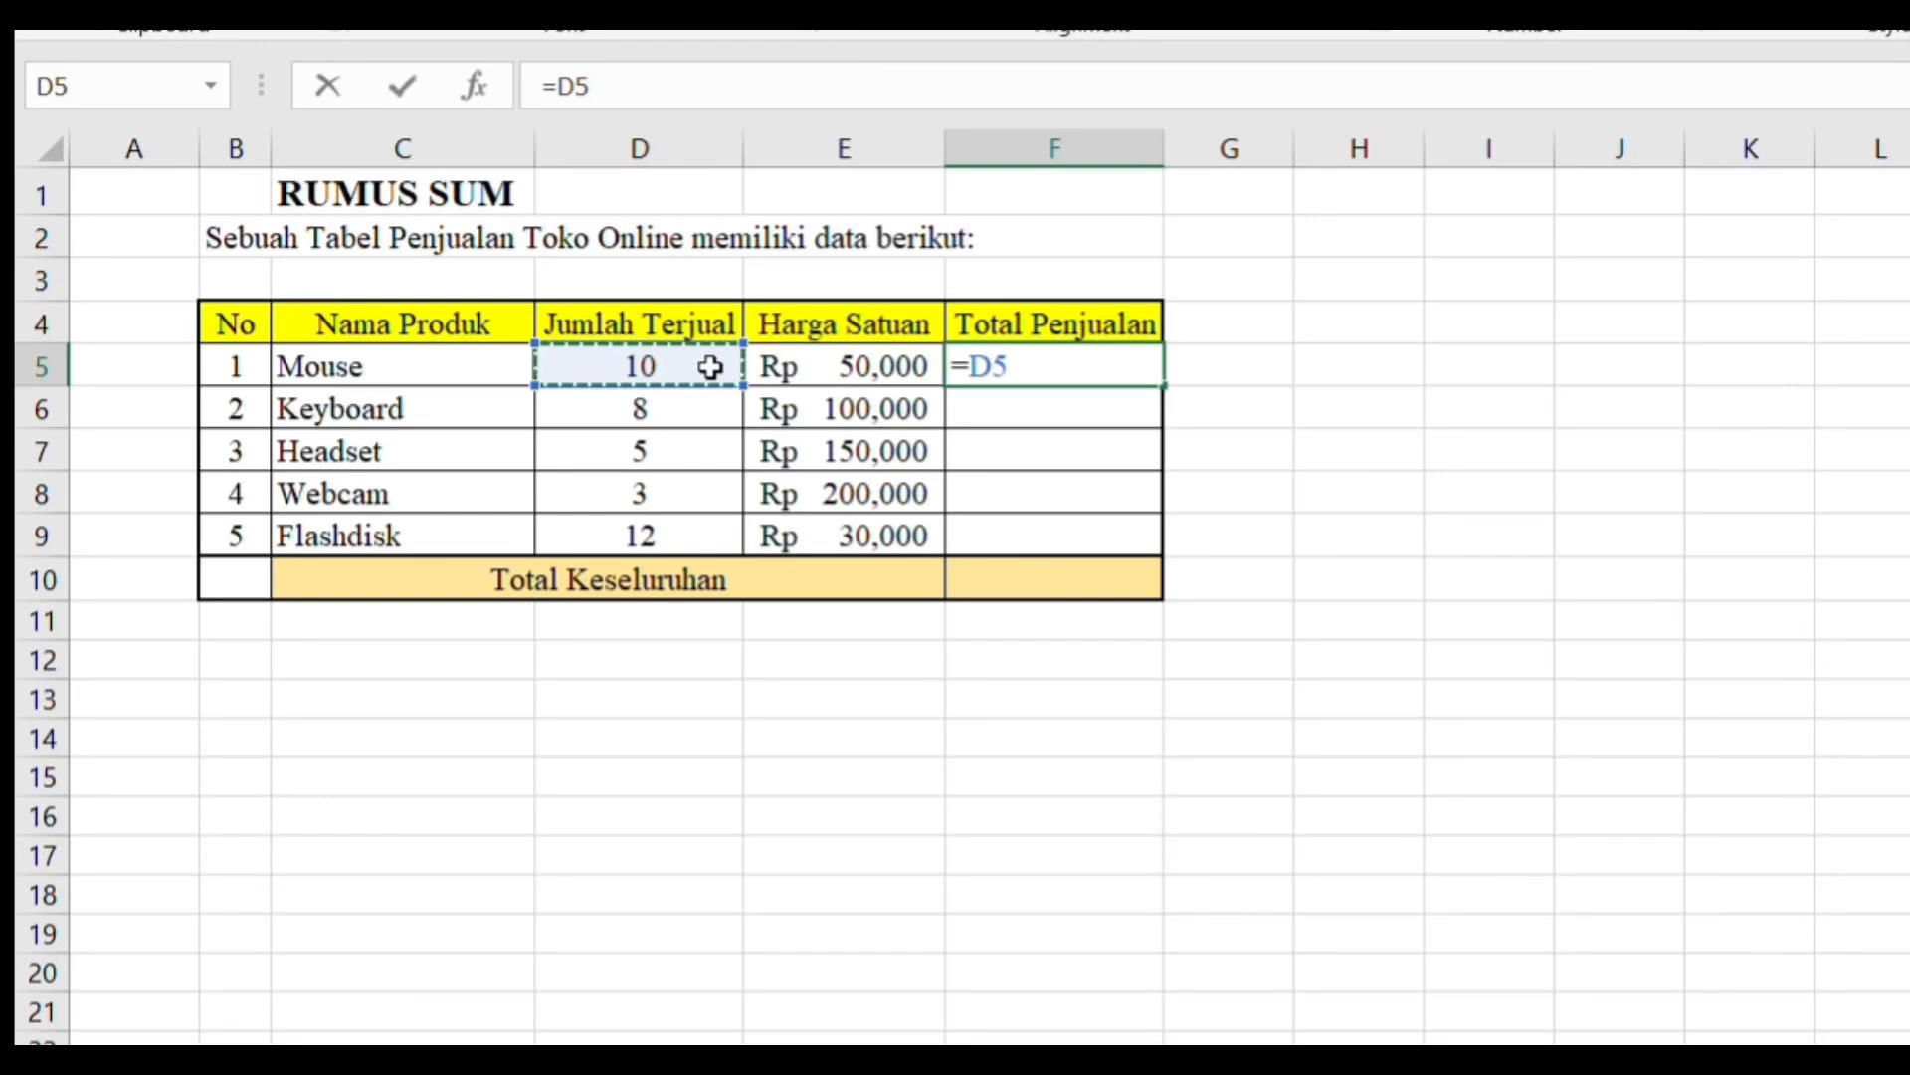
type("*")
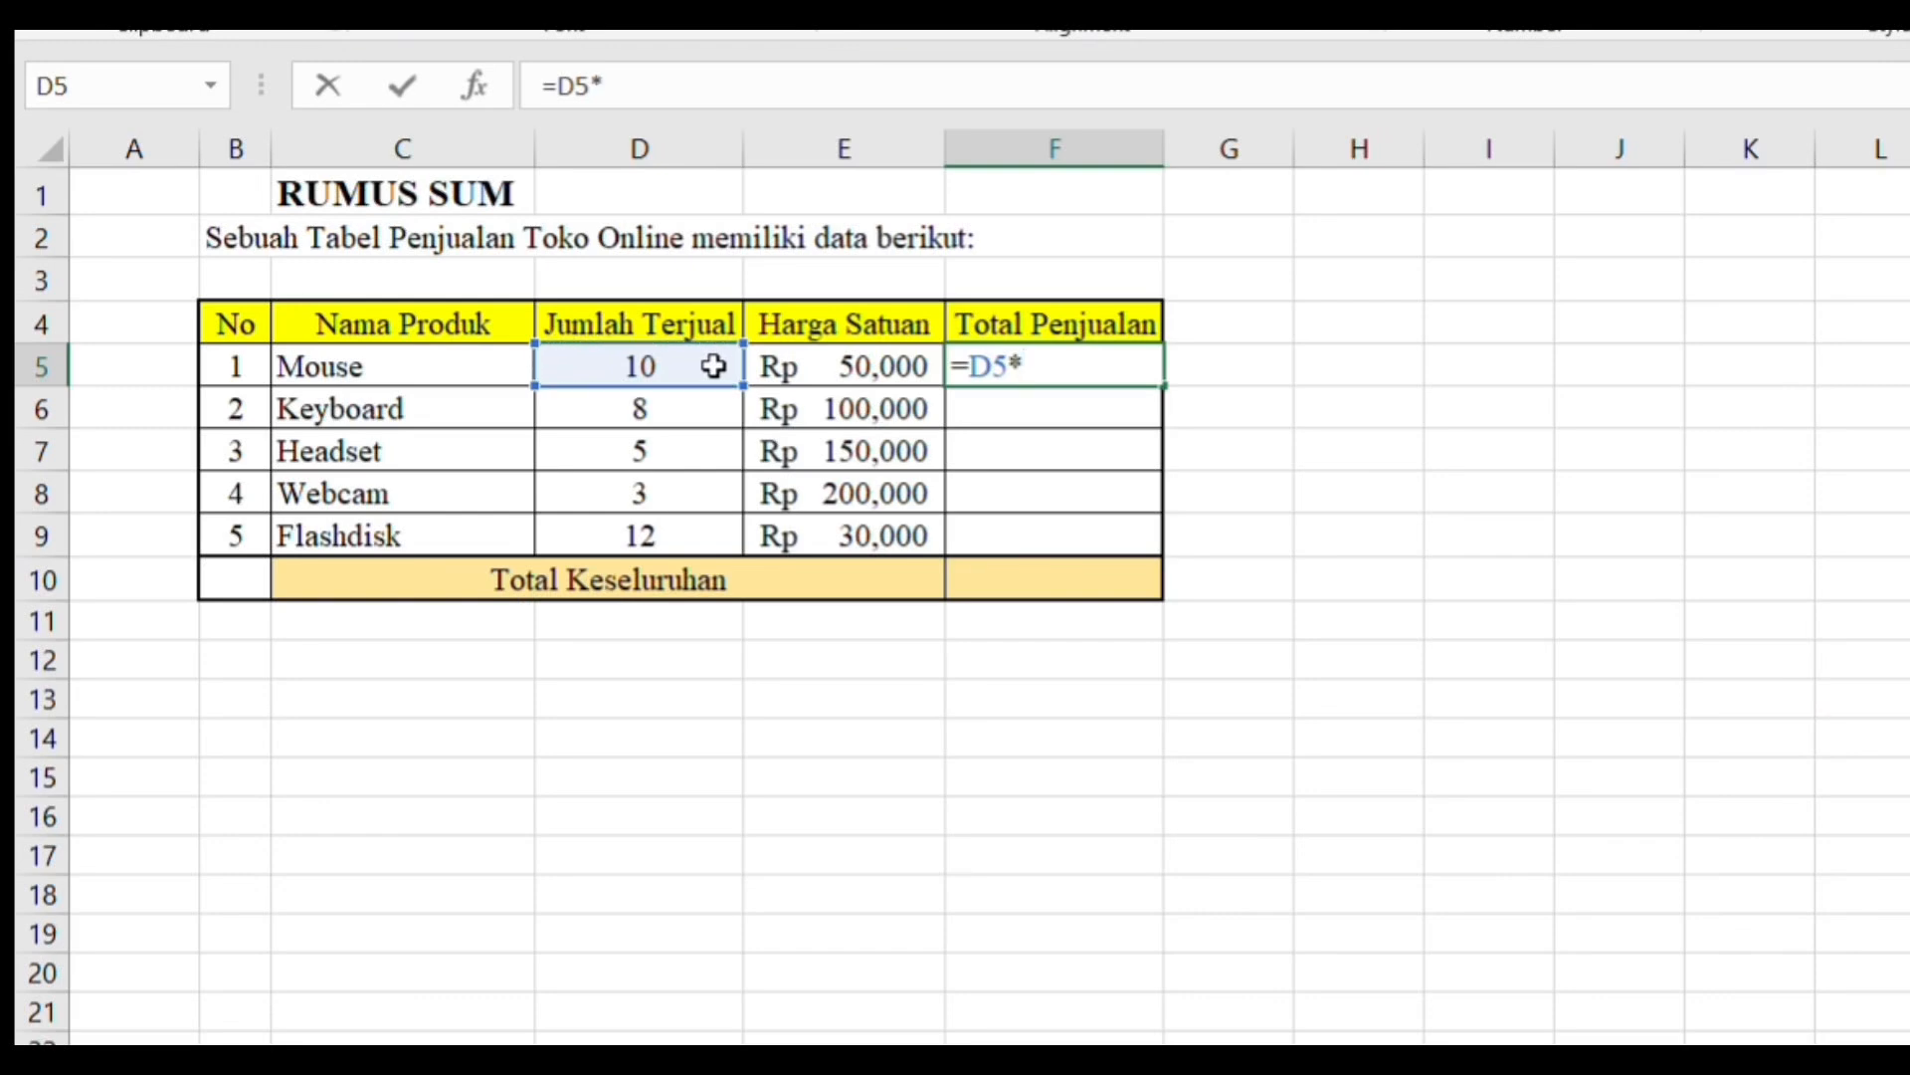
left_click(818, 366)
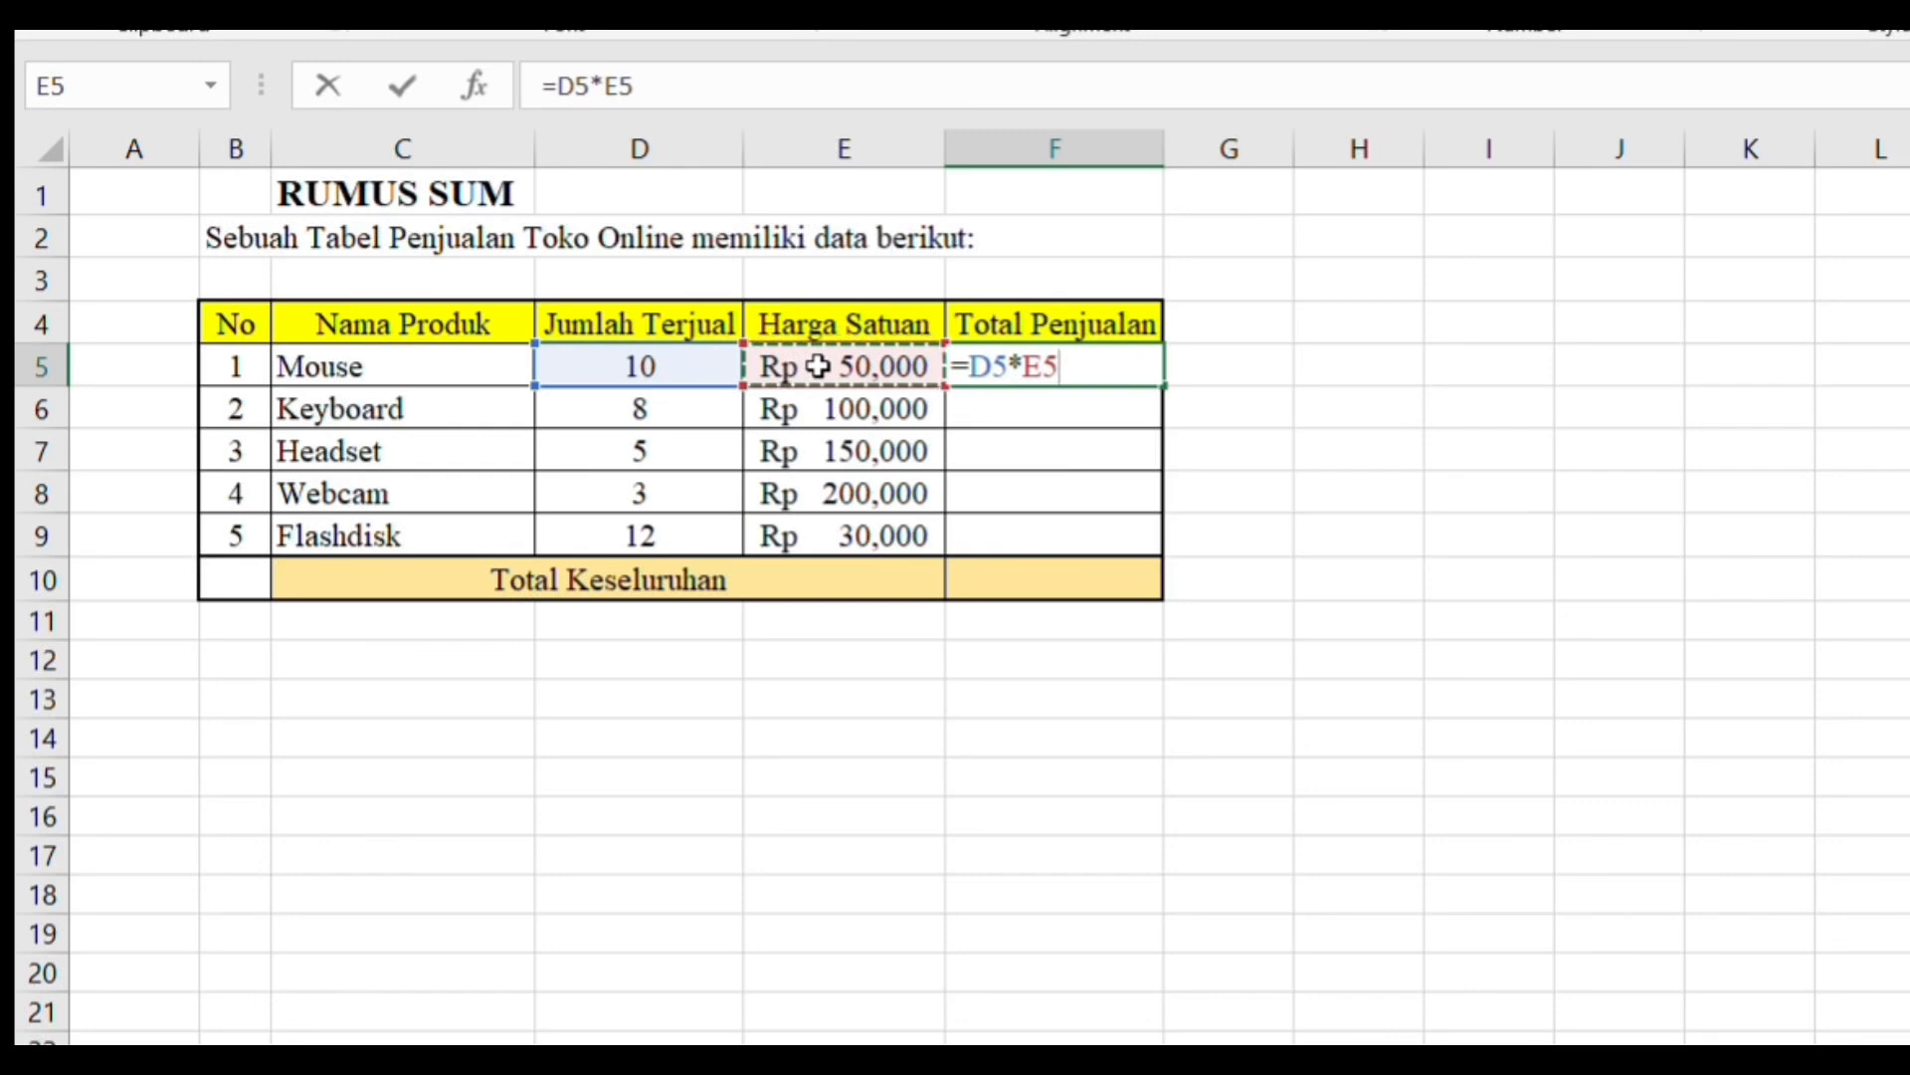
key("Return")
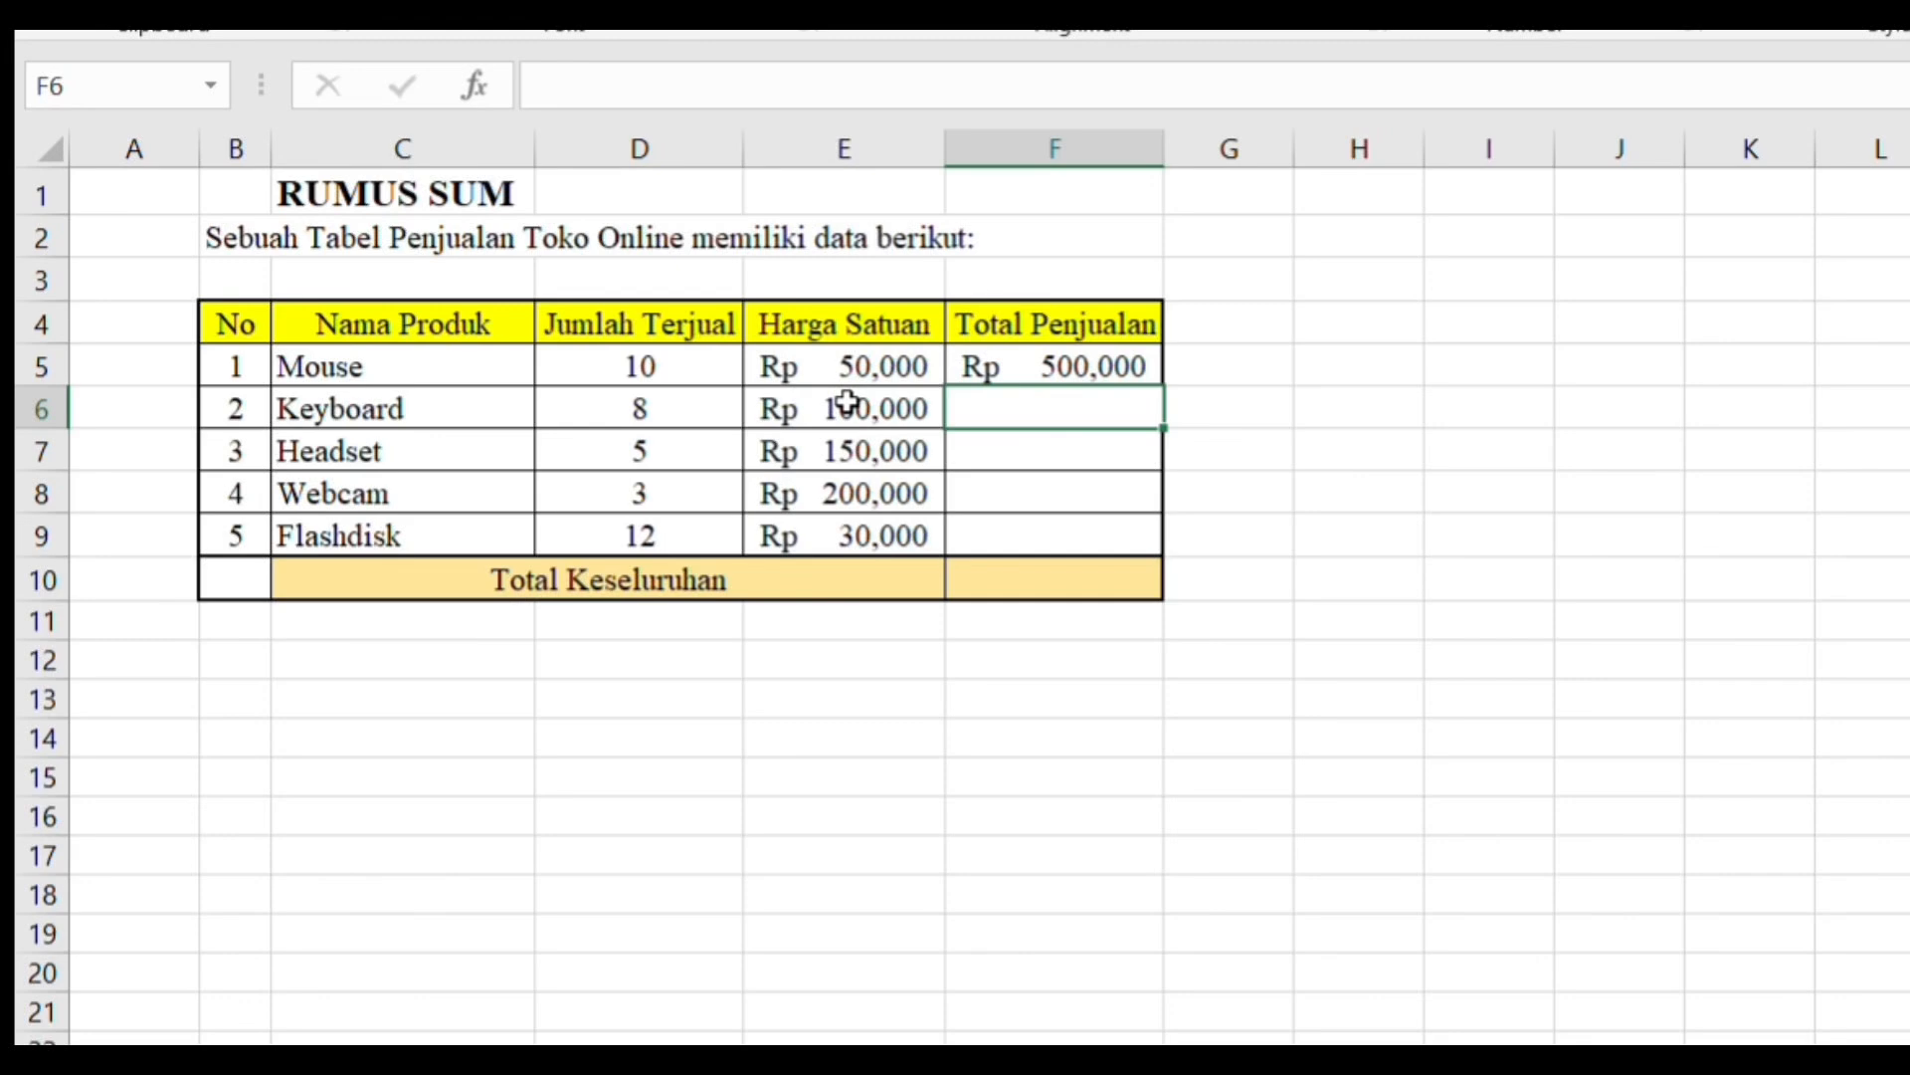
Calculate the Keyboard row's Total Penjualan in F6 with the formula =D6*E6
type("=")
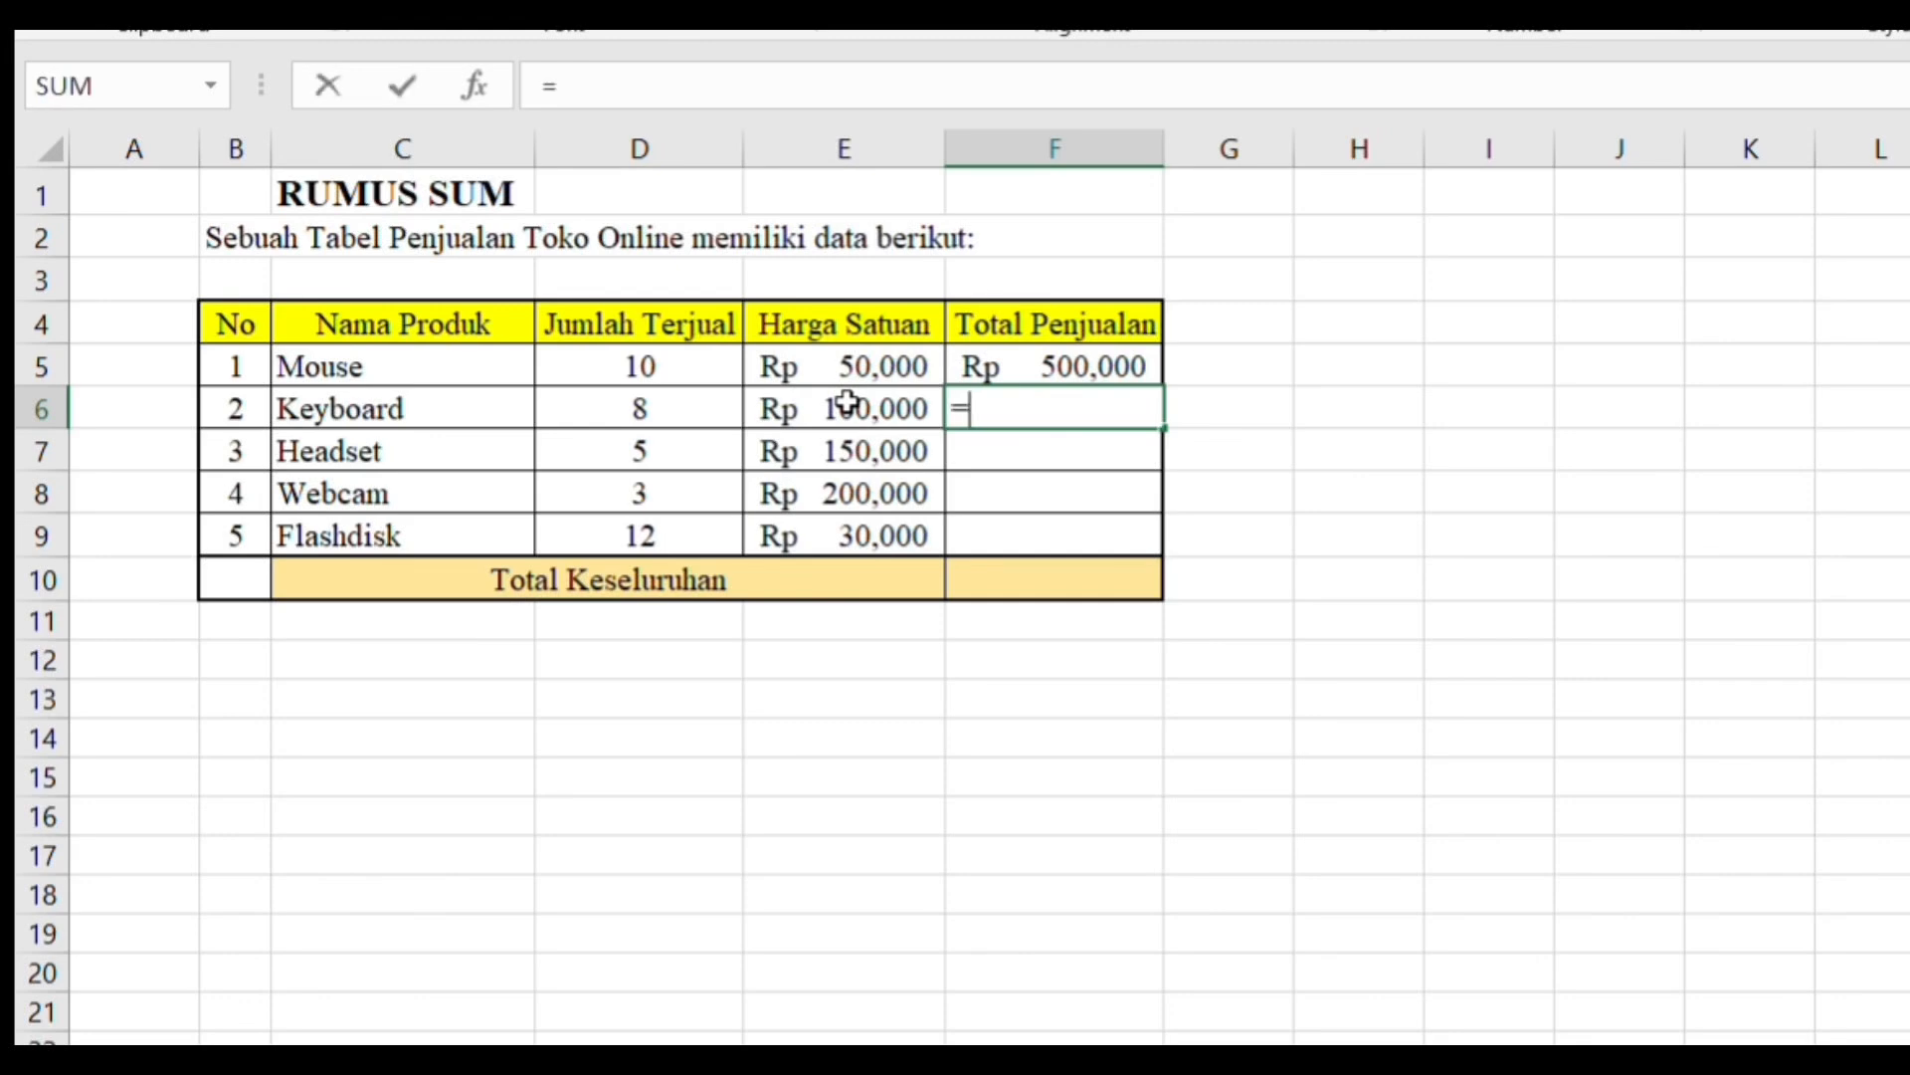
left_click(651, 402)
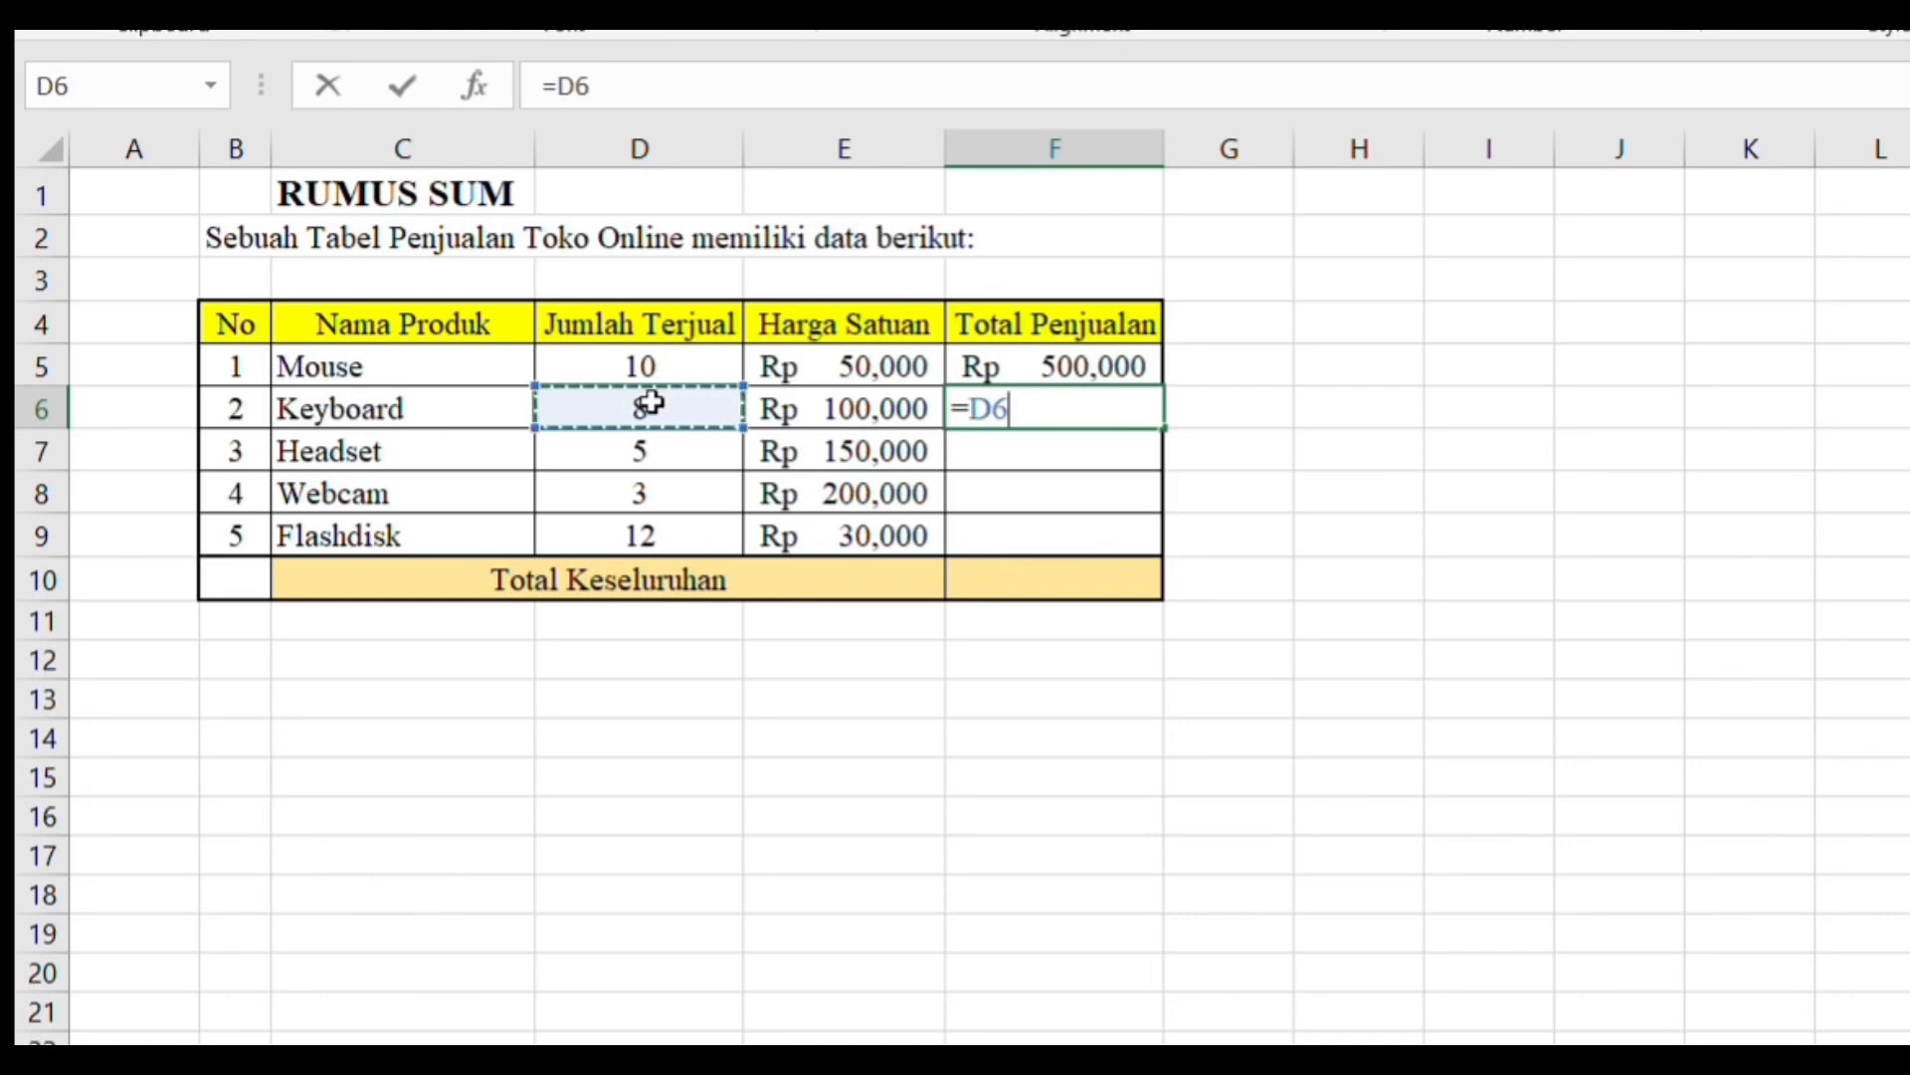
type("*")
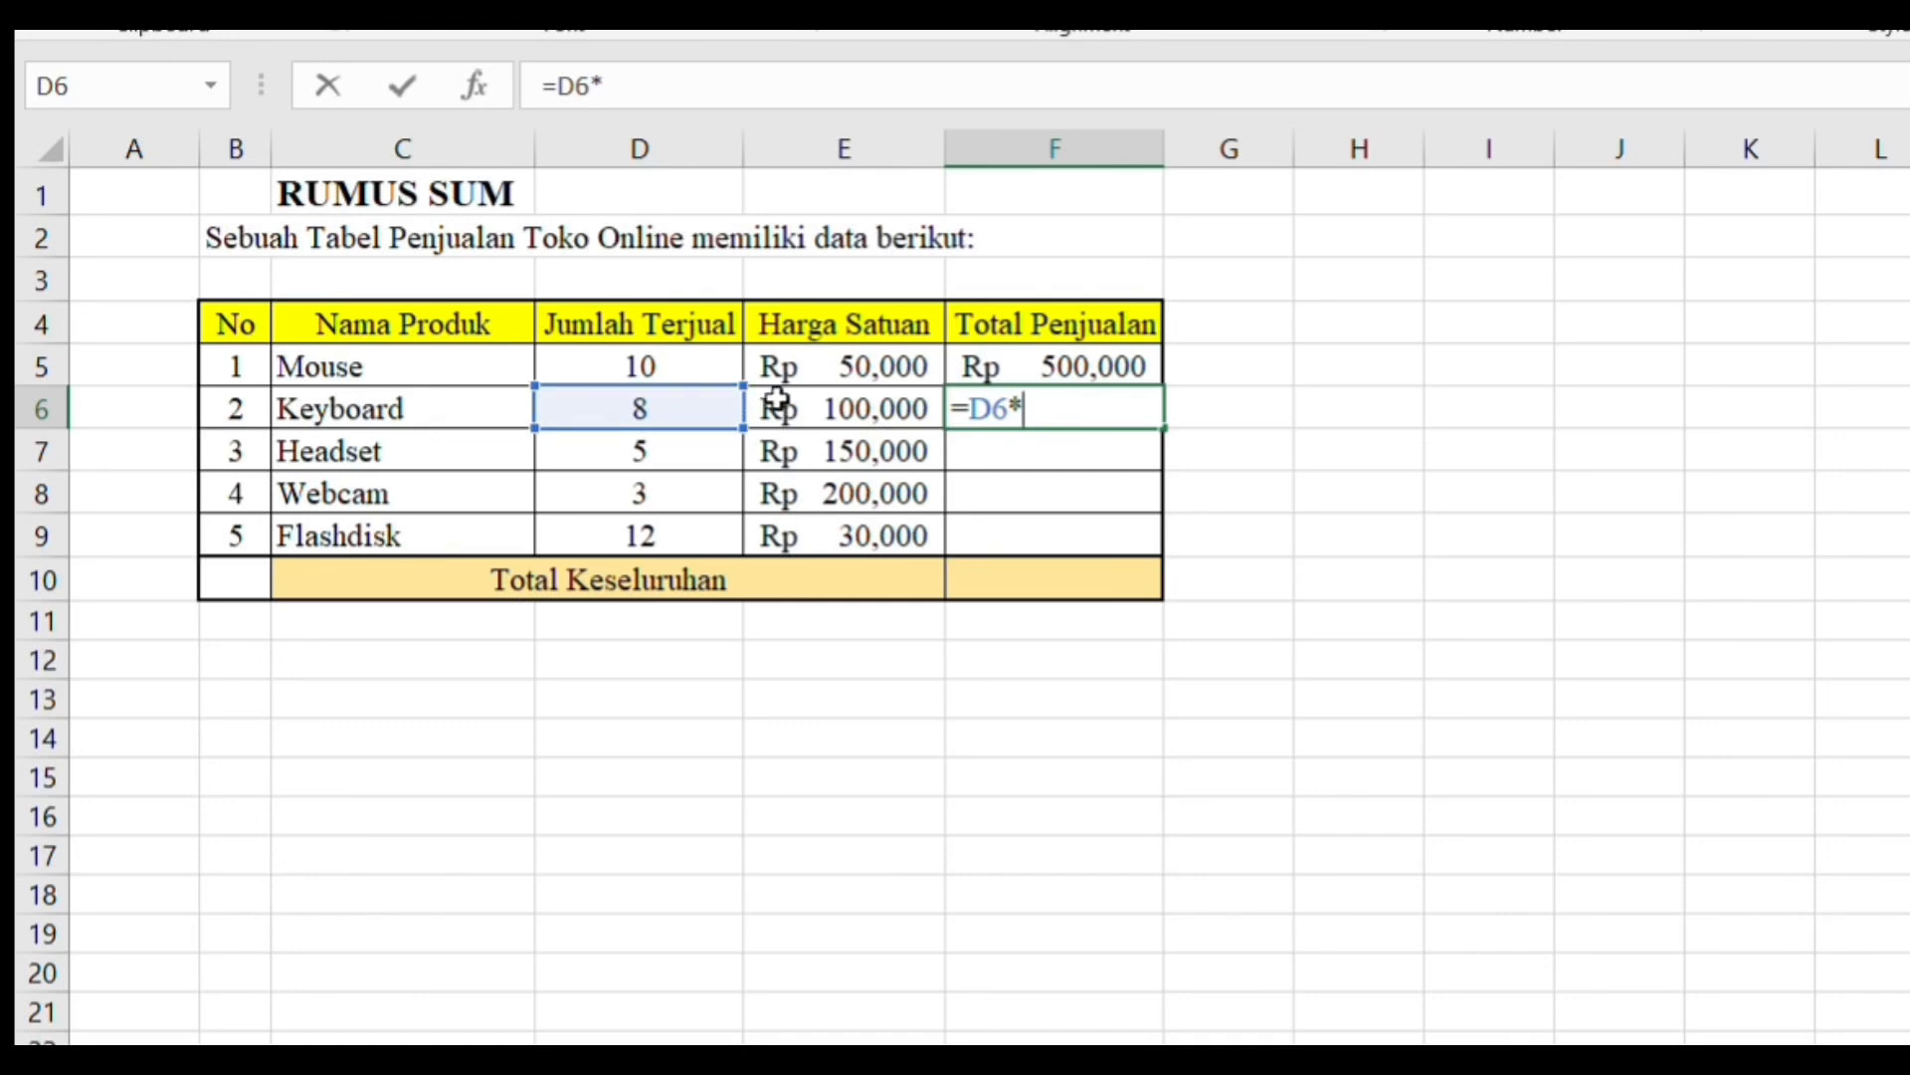
left_click(819, 400)
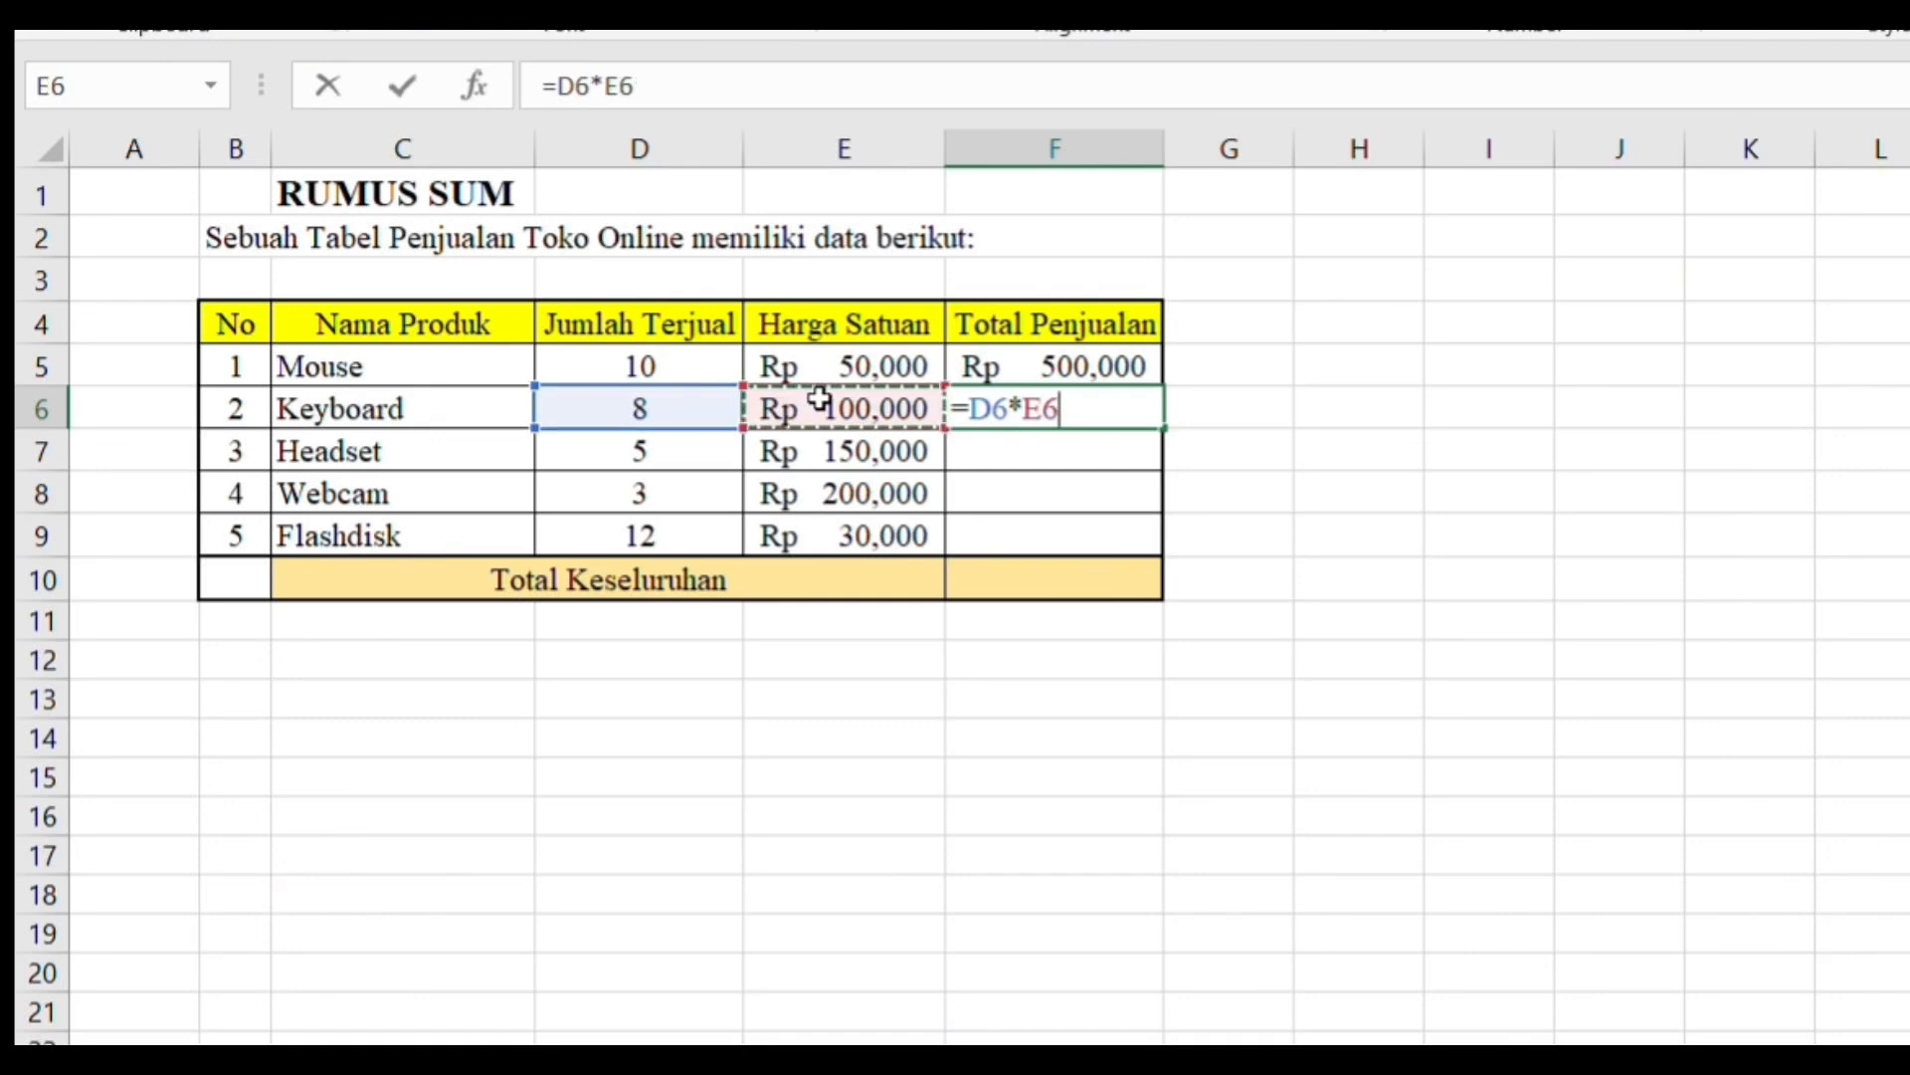
key("Return")
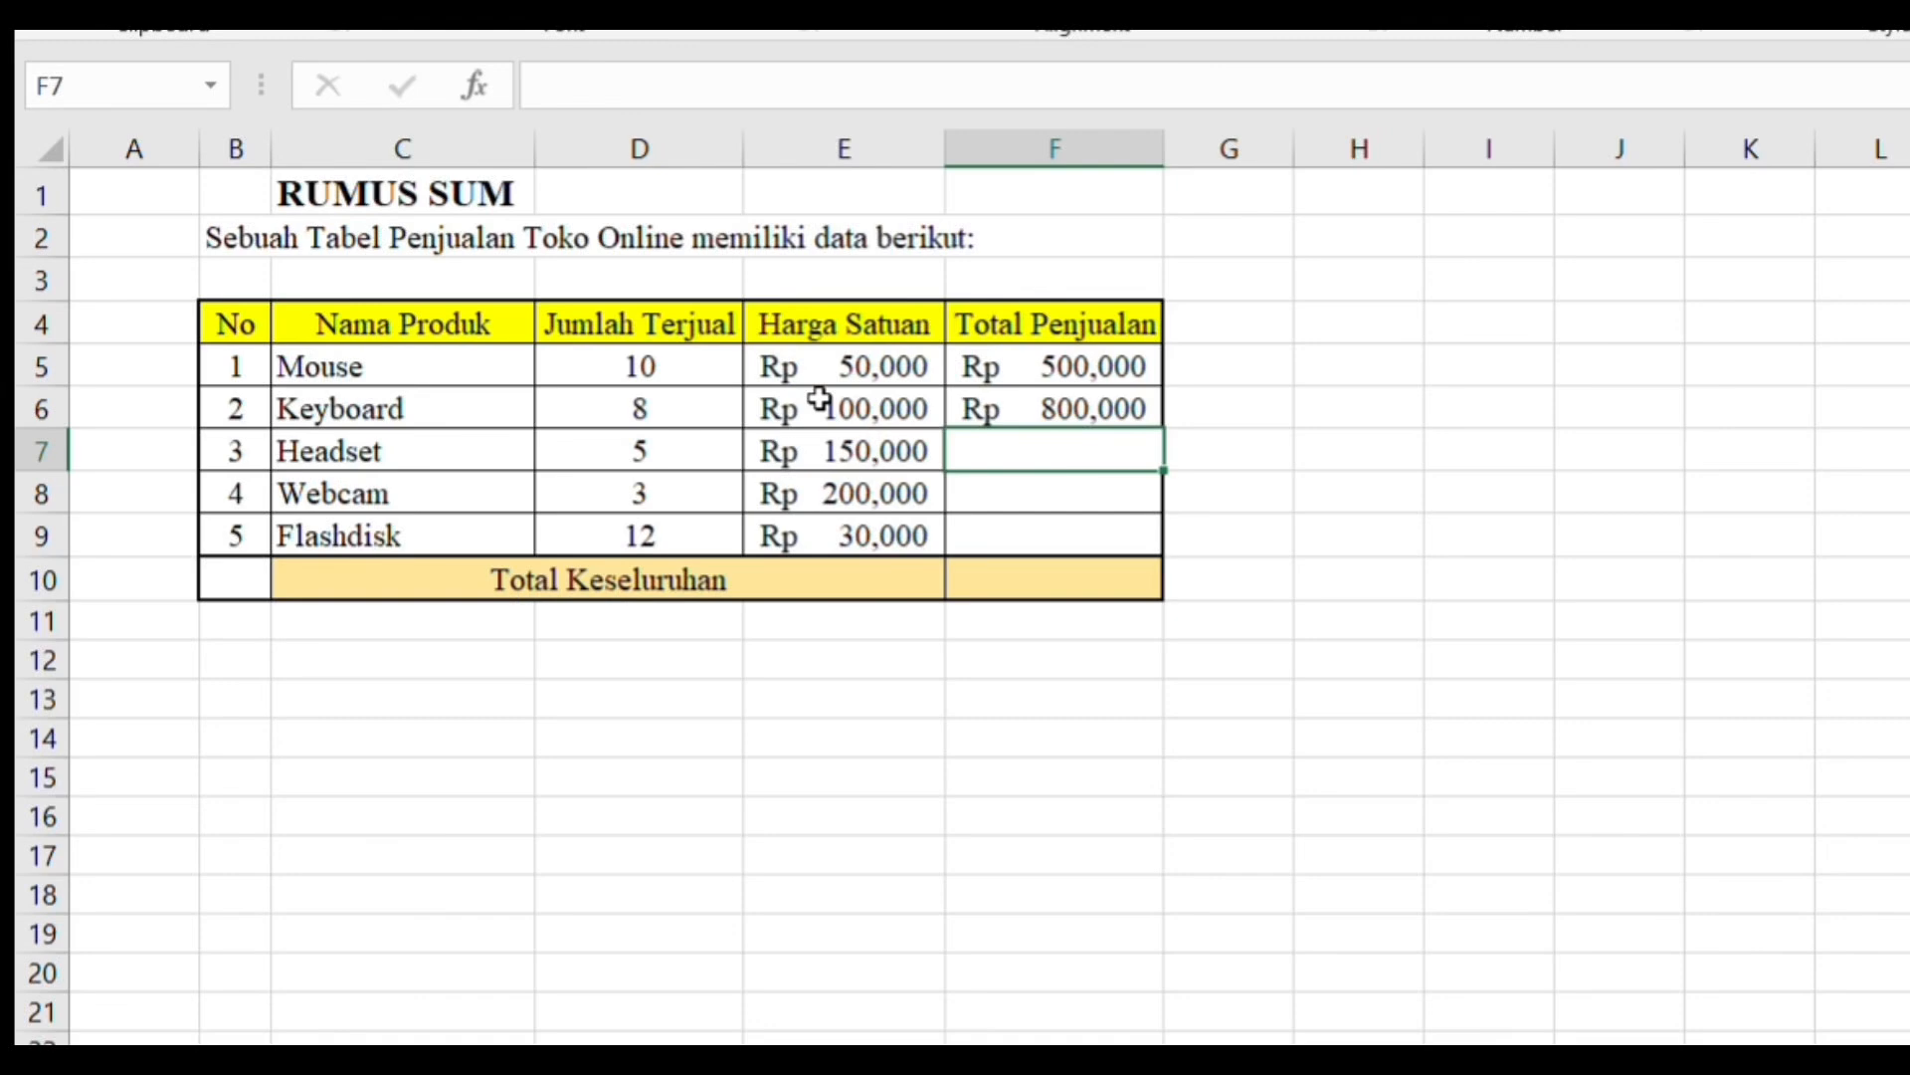
Fill the Keyboard row's Total Penjualan formula down from F6 through F9 for the remaining products
left_click(1034, 403)
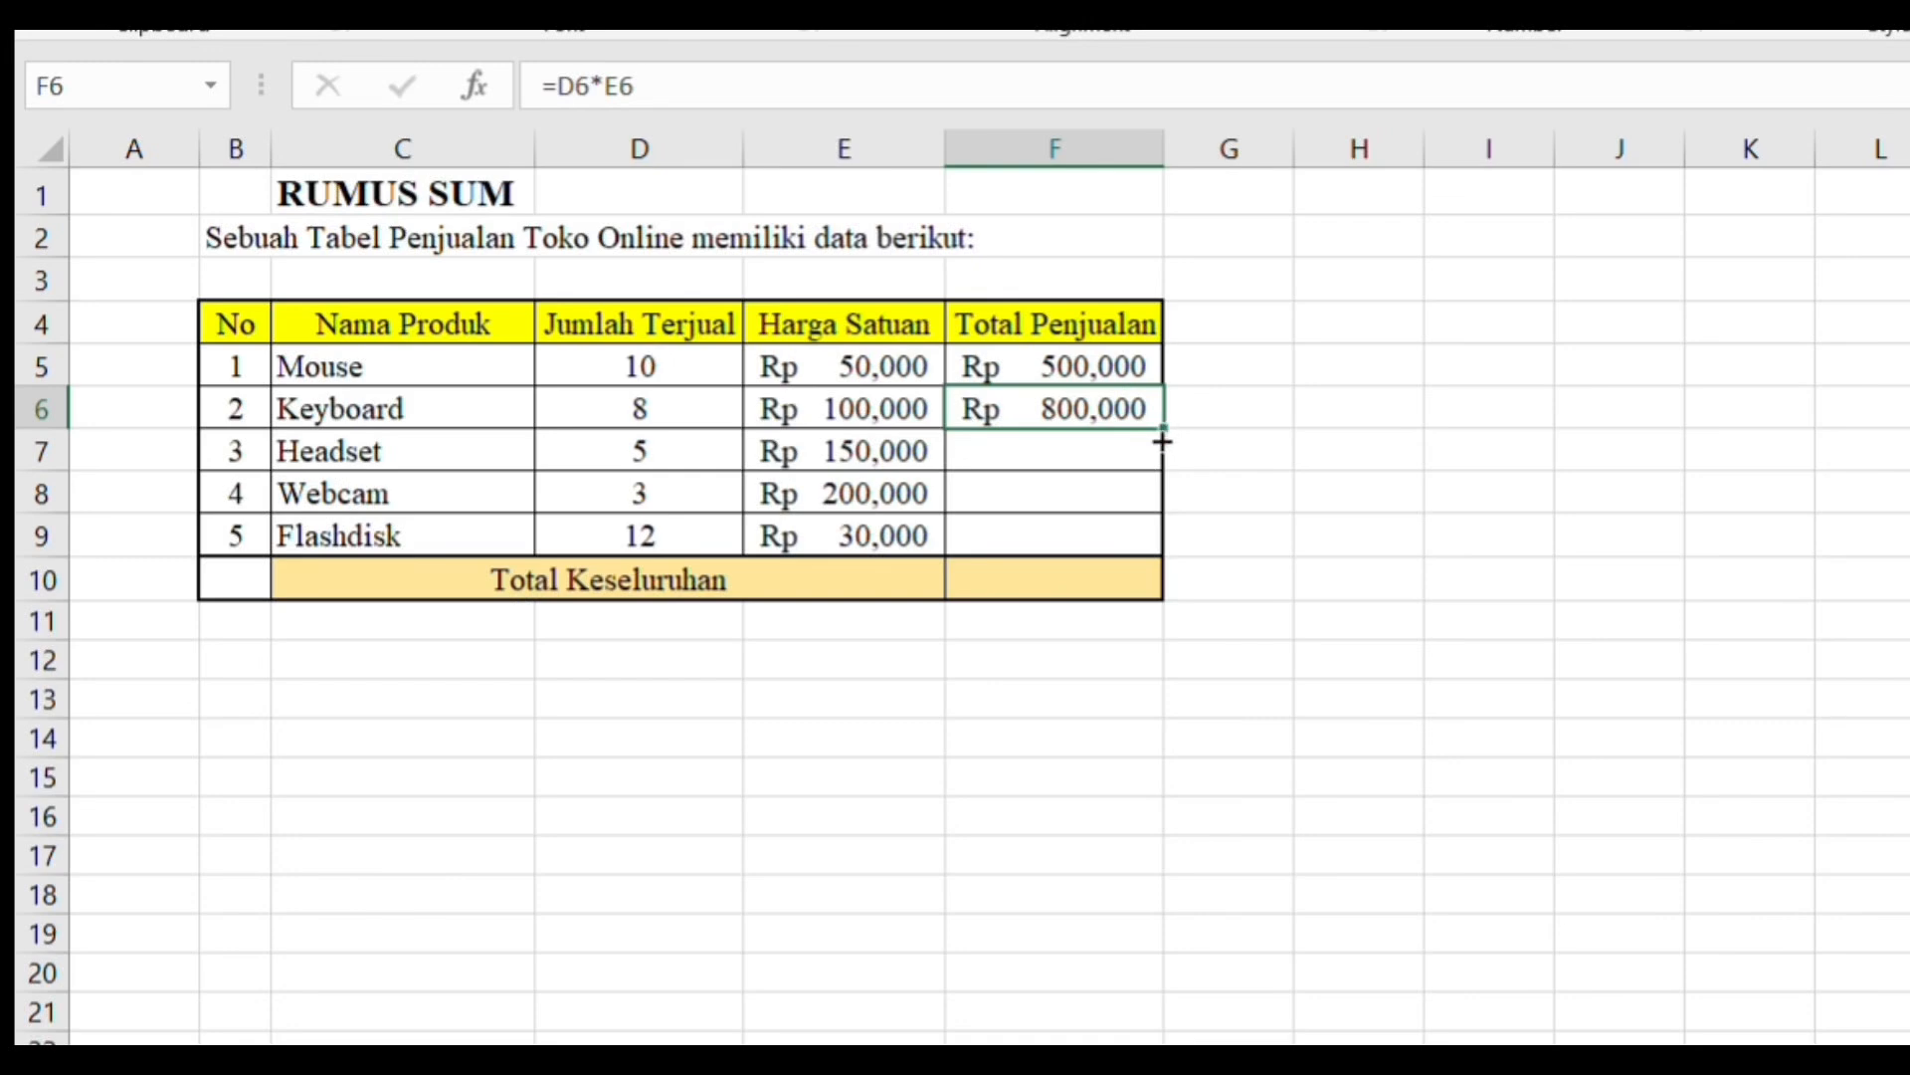
left_click_drag(1159, 435, 1160, 540)
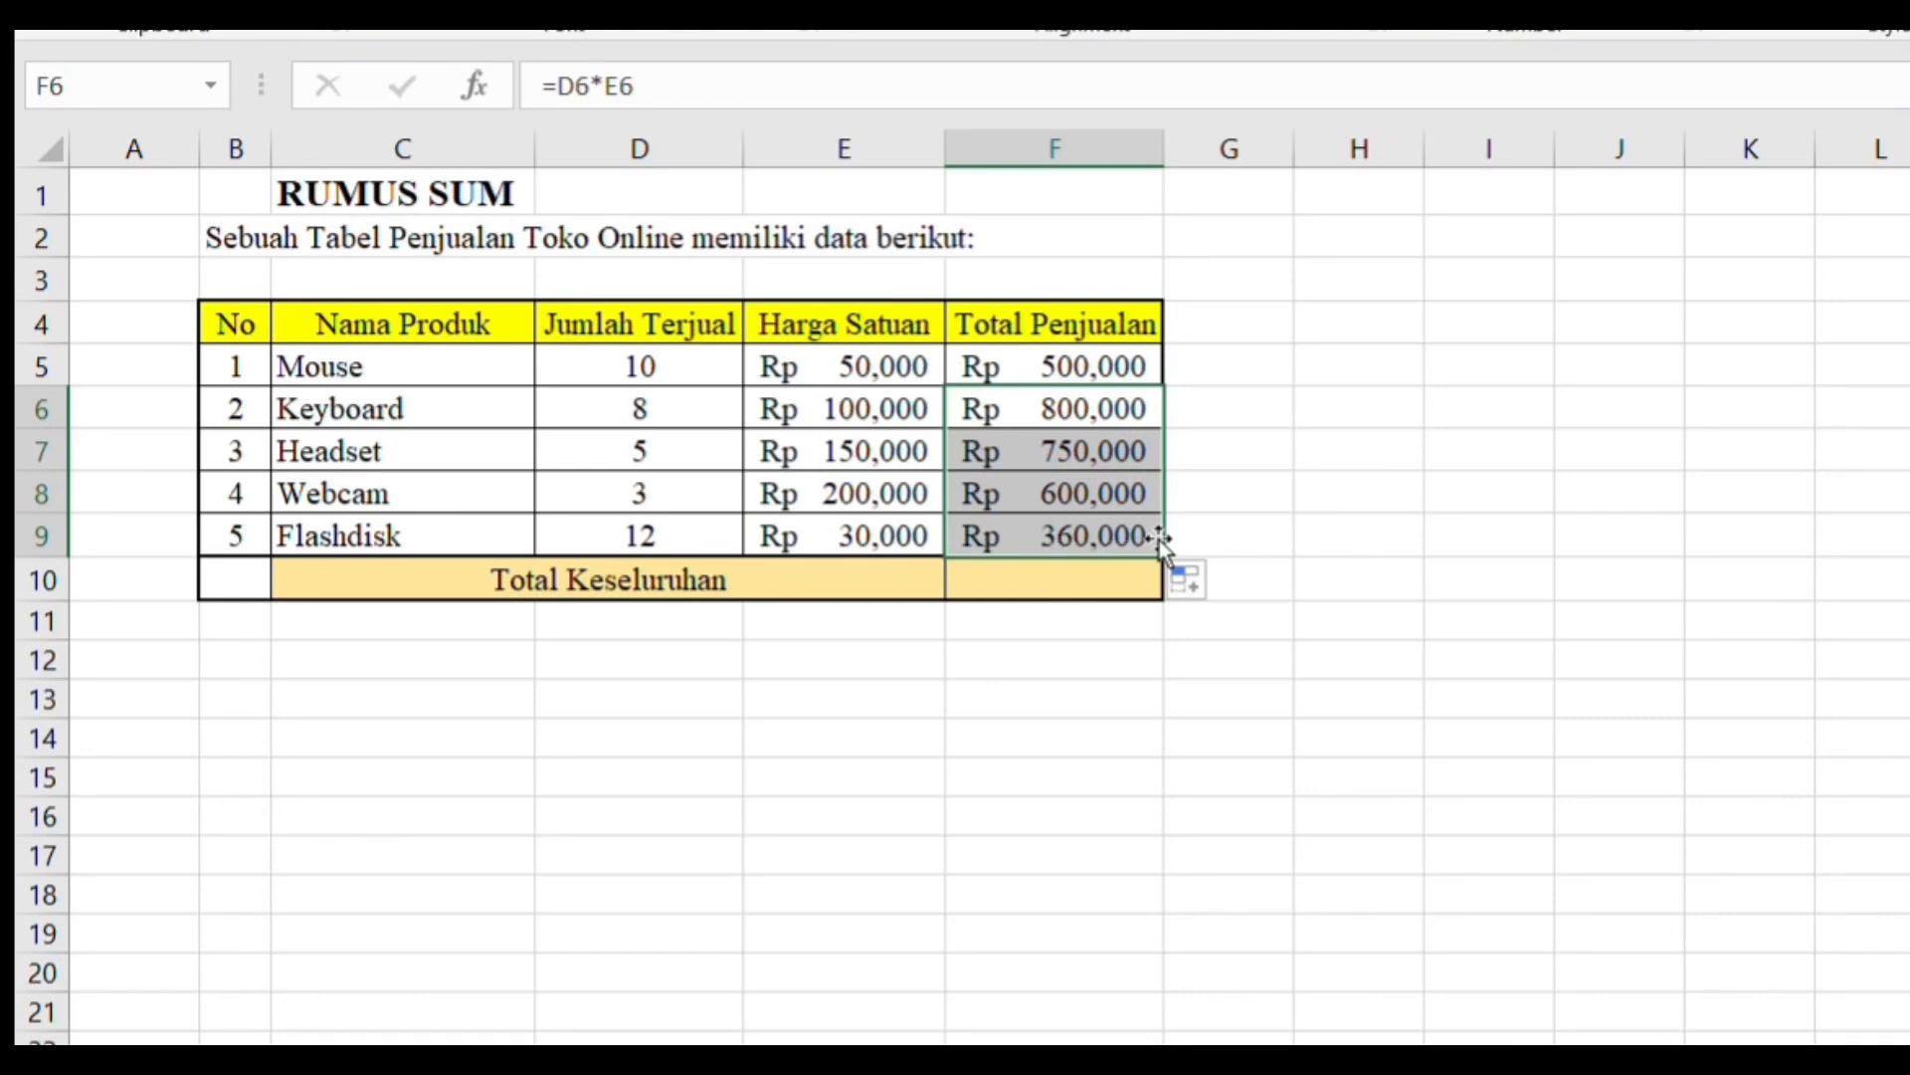
left_click(1309, 484)
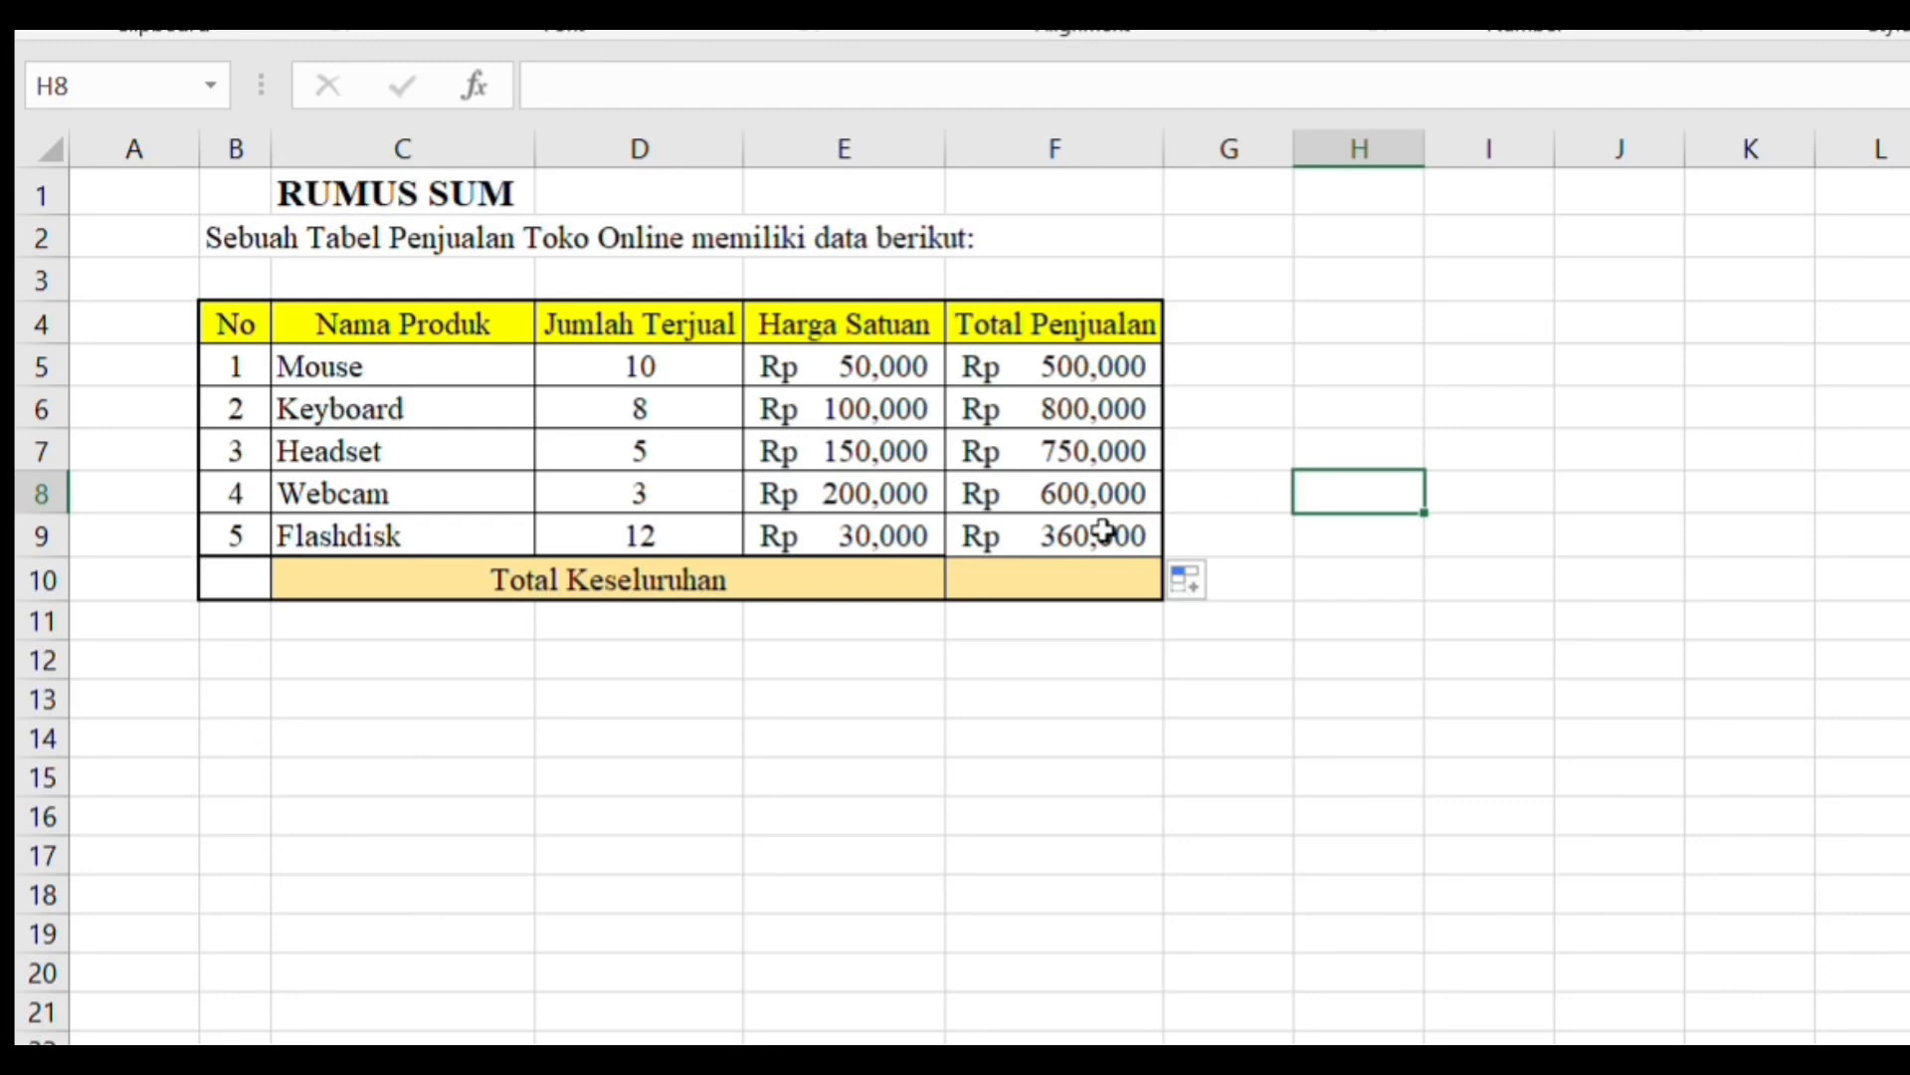
Enter =SUM(F5:F9) in F10 to compute Total Keseluruhan for all product sales
left_click(986, 574)
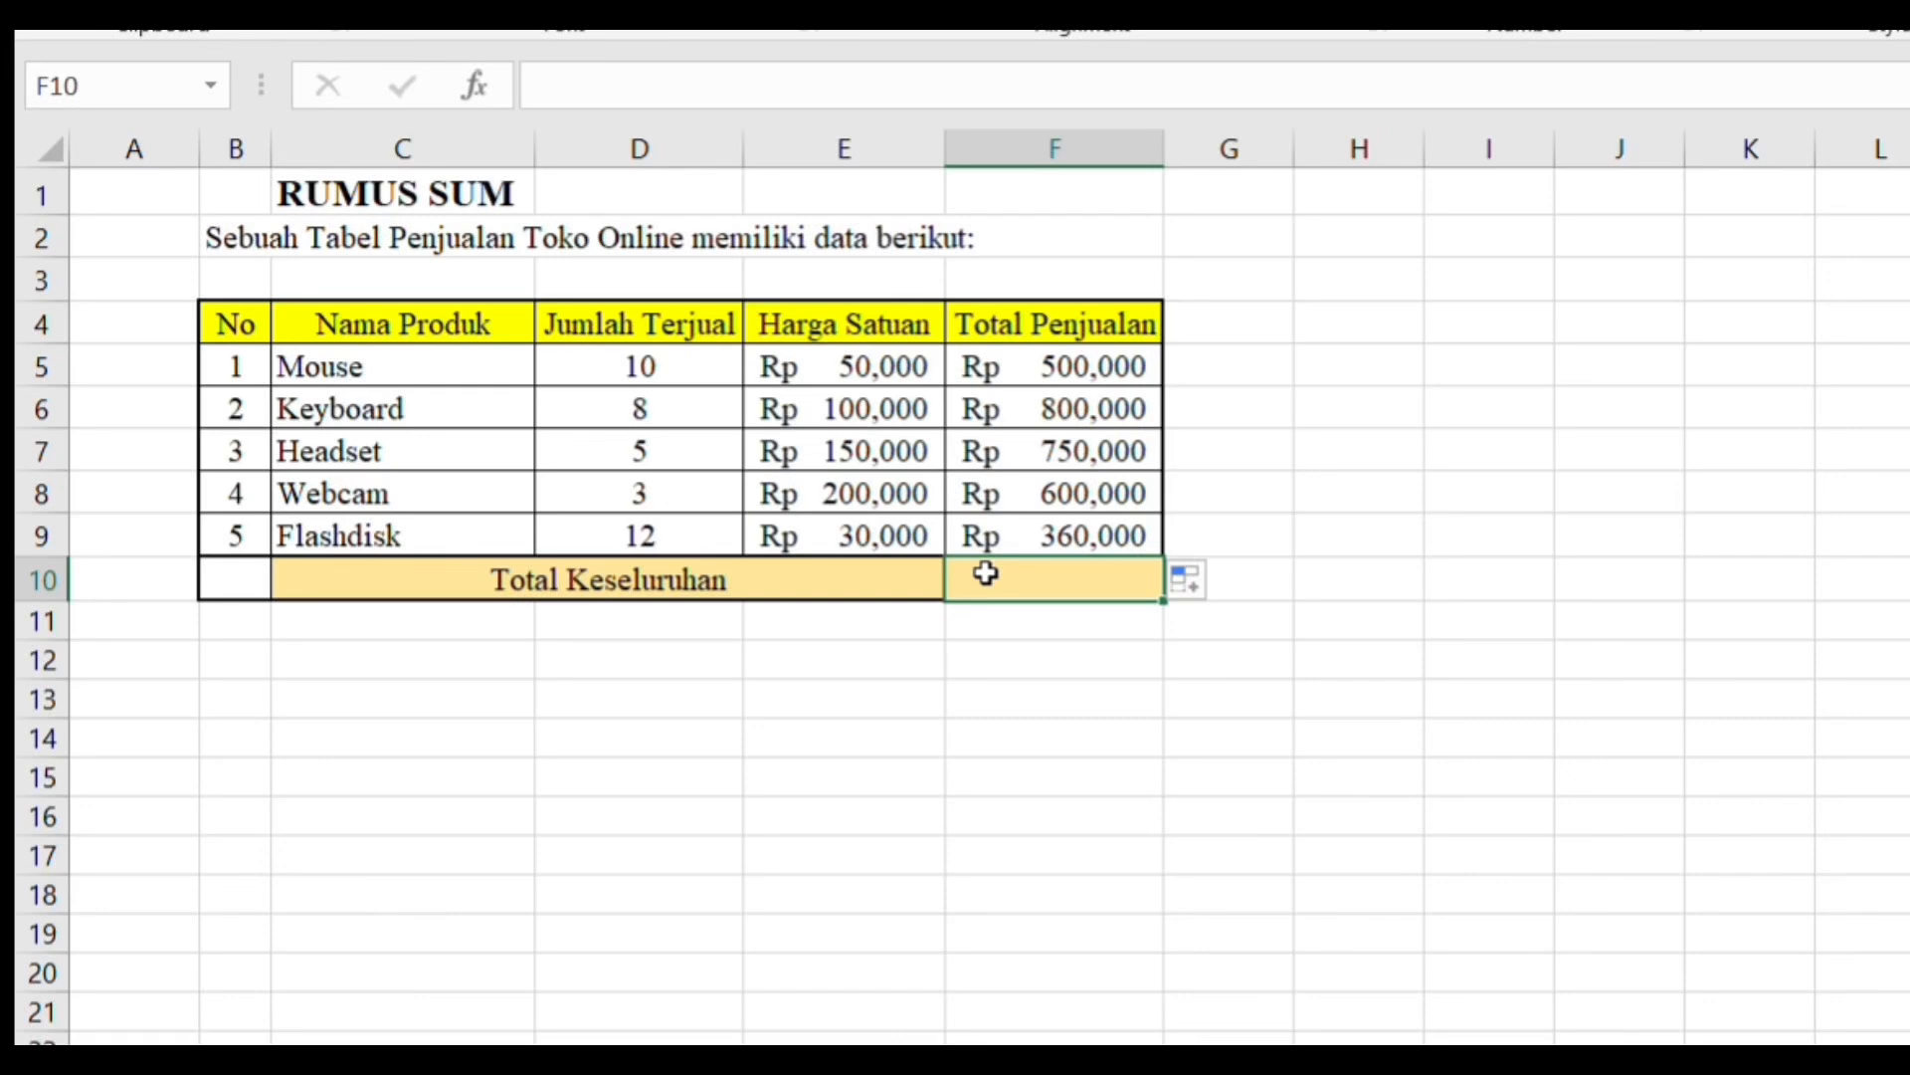
double_click(986, 574)
type("=")
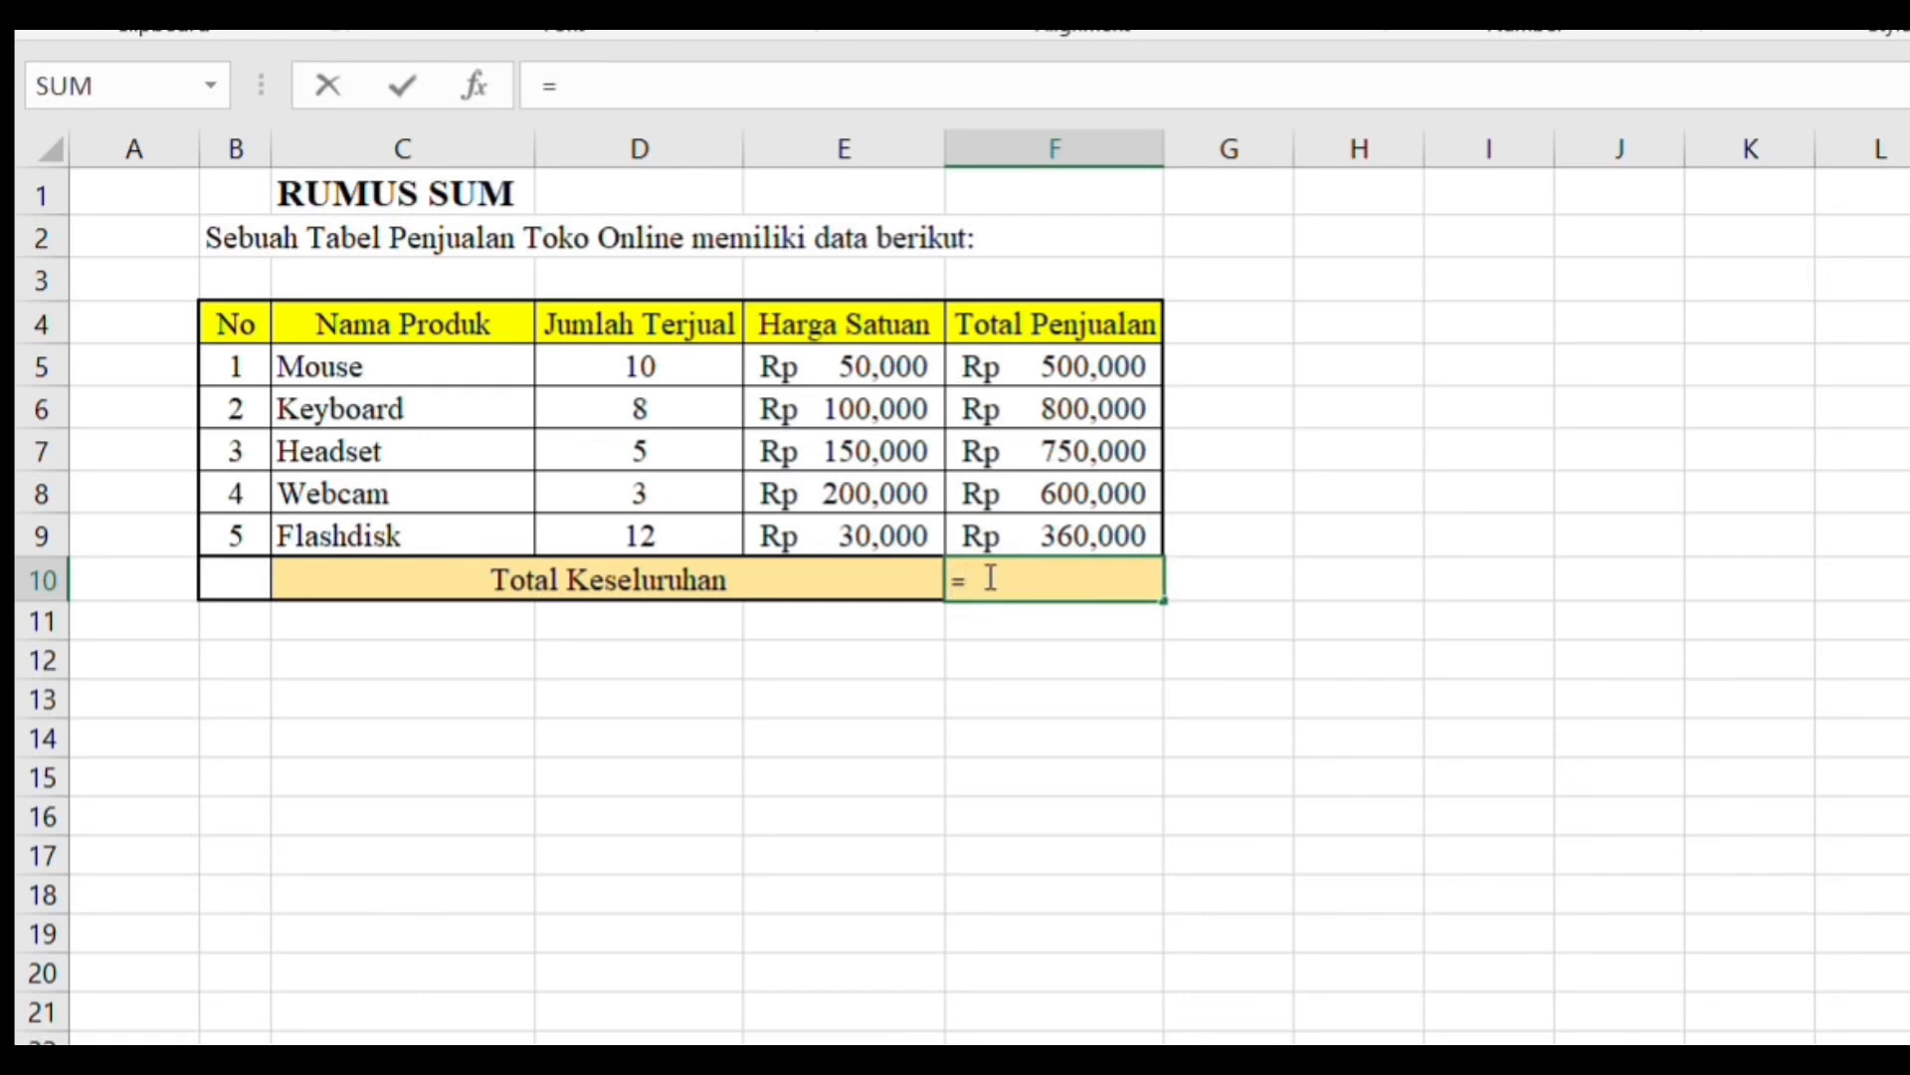
type("sum")
type("(")
left_click(995, 360)
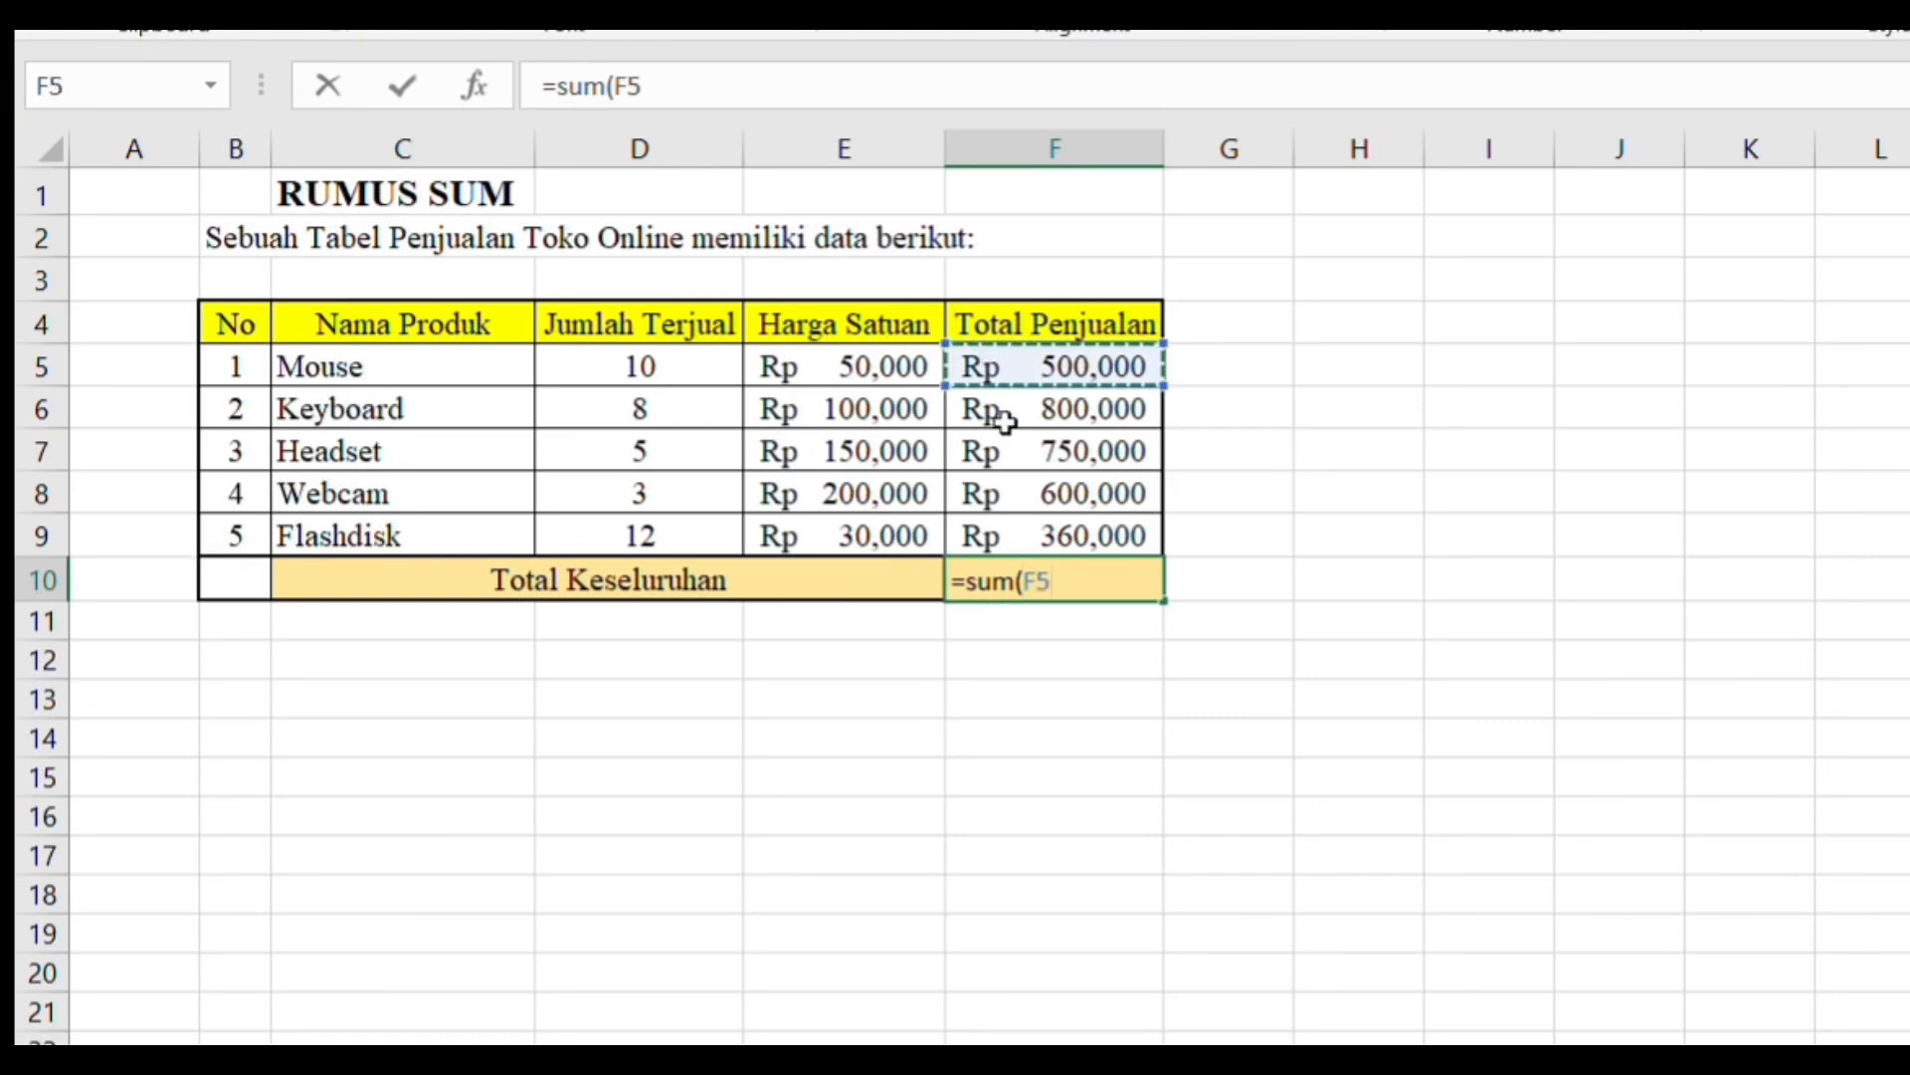
left_click_drag(1005, 423, 1041, 525)
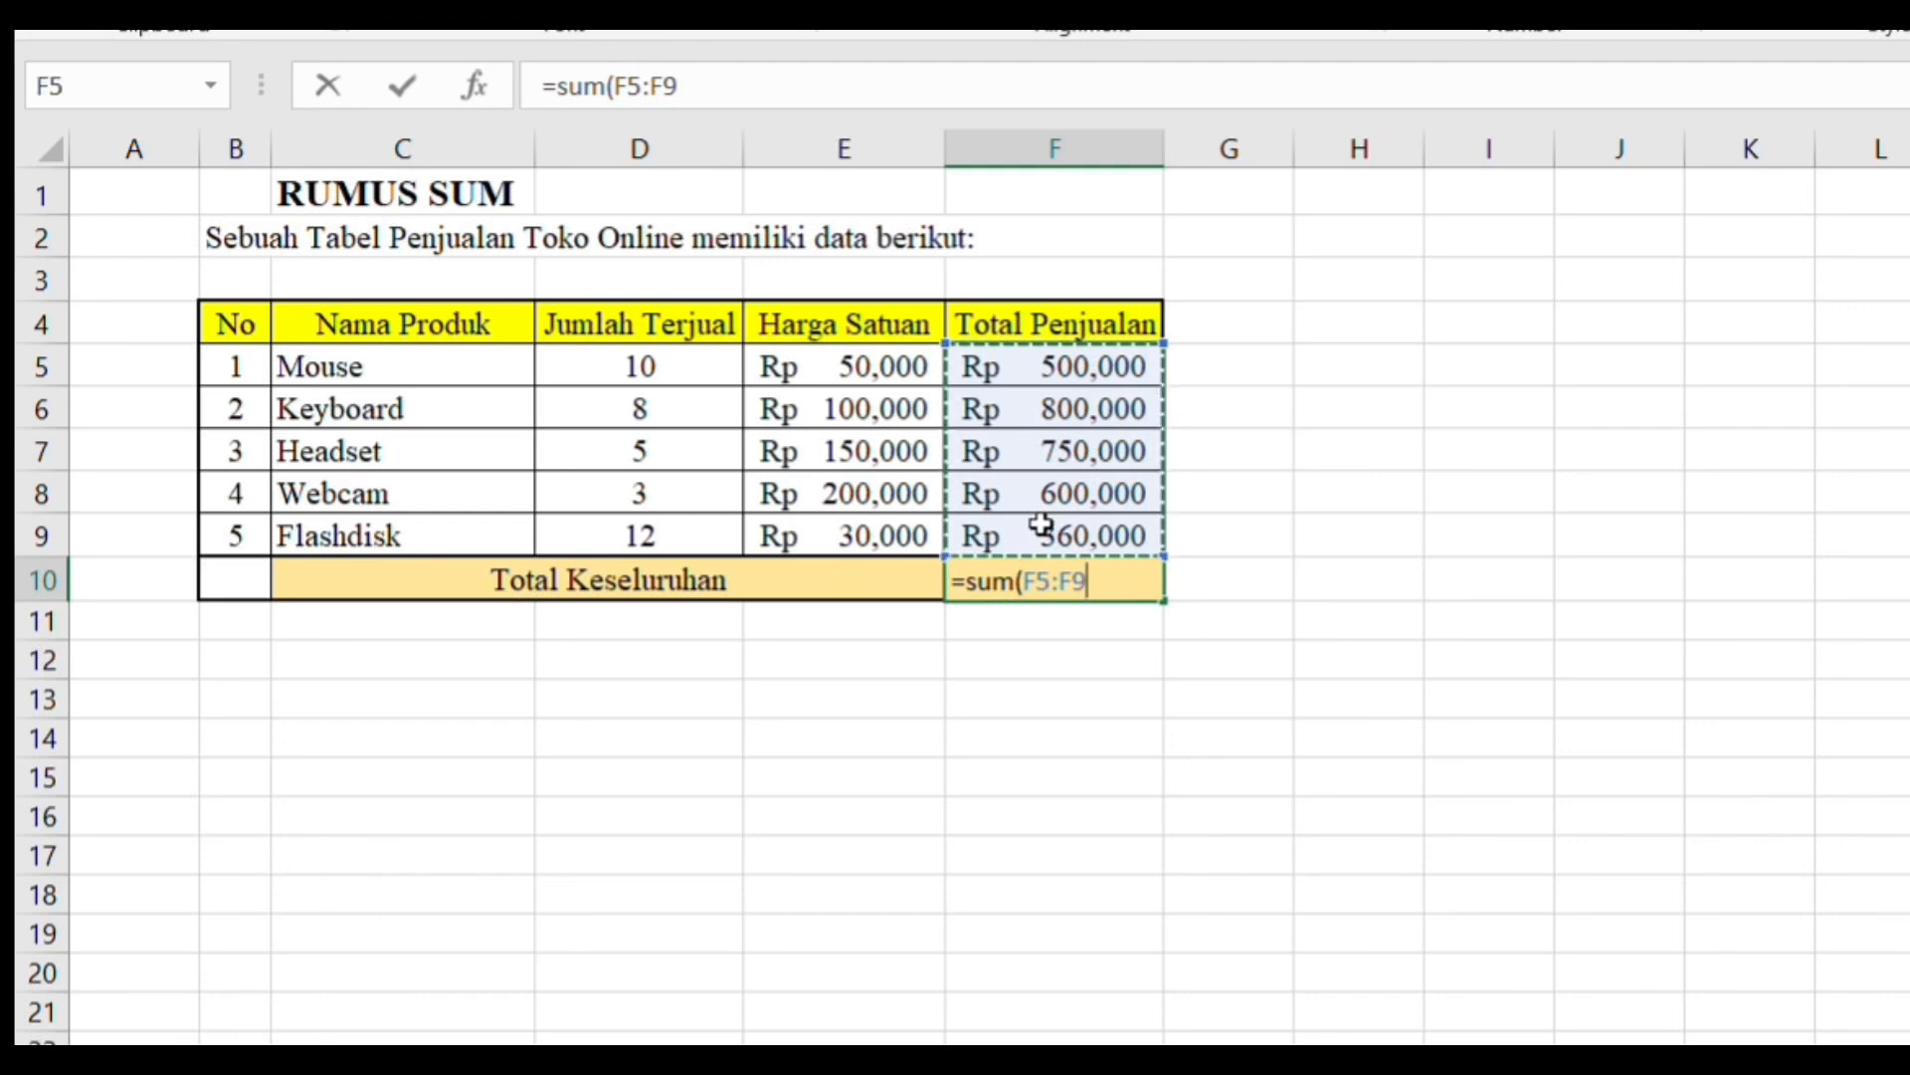
type(")")
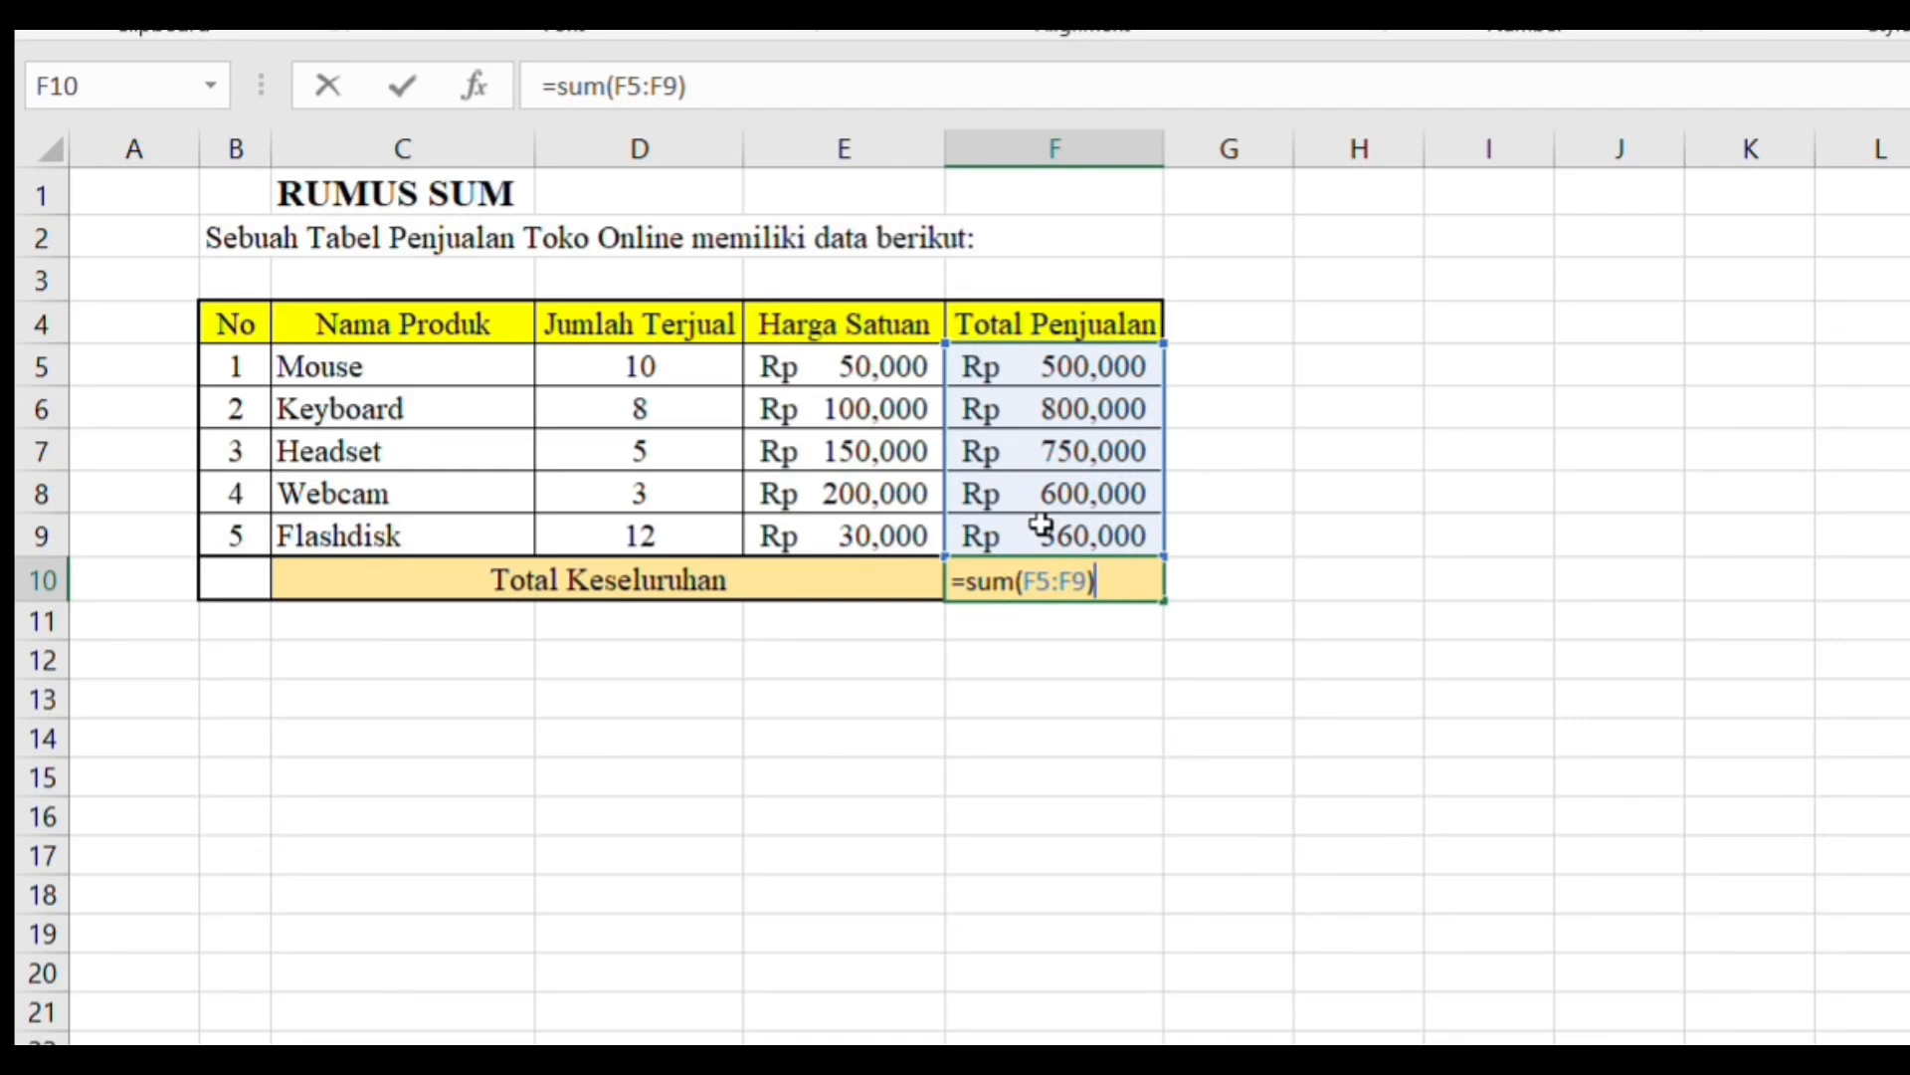
key("Return")
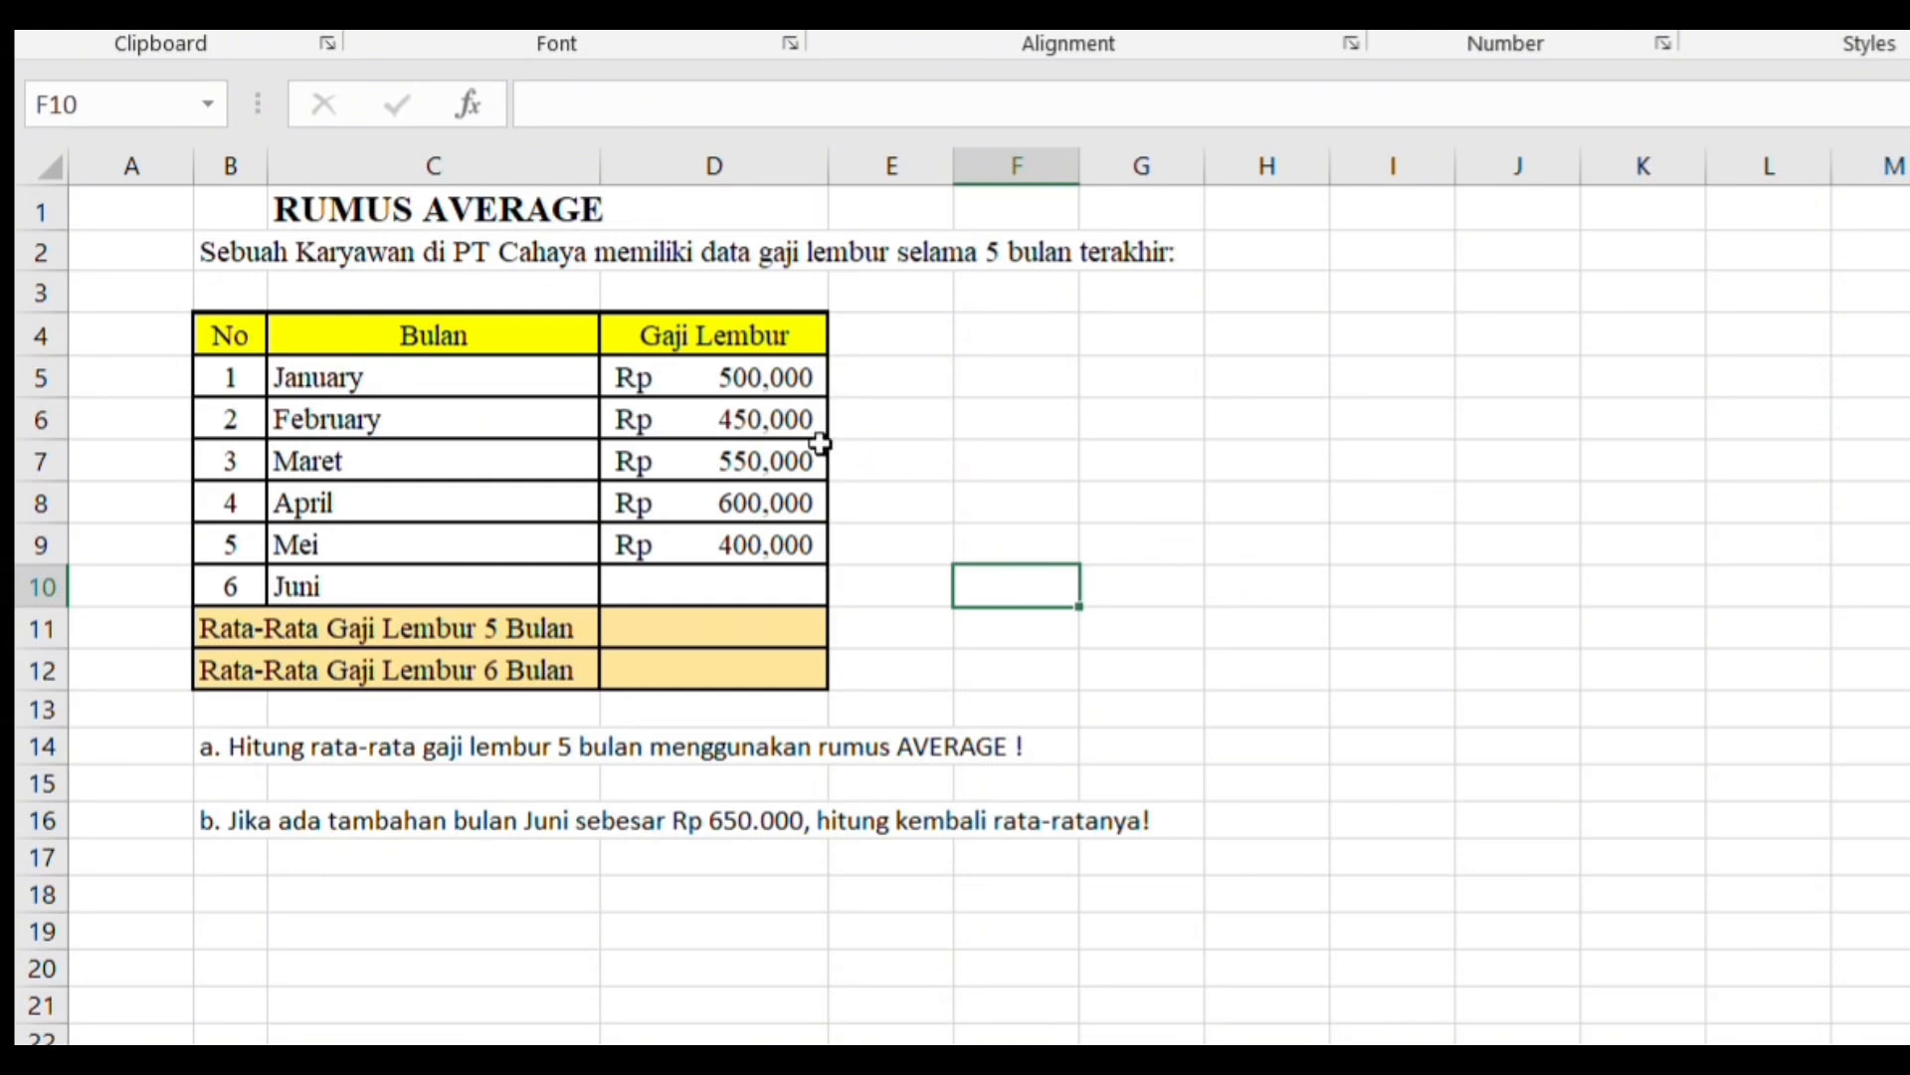
On the RUMUS AVERAGE sheet, enter =AVERAGE(D5:D9) in D11 for the five-month average overtime pay
left_click(676, 626)
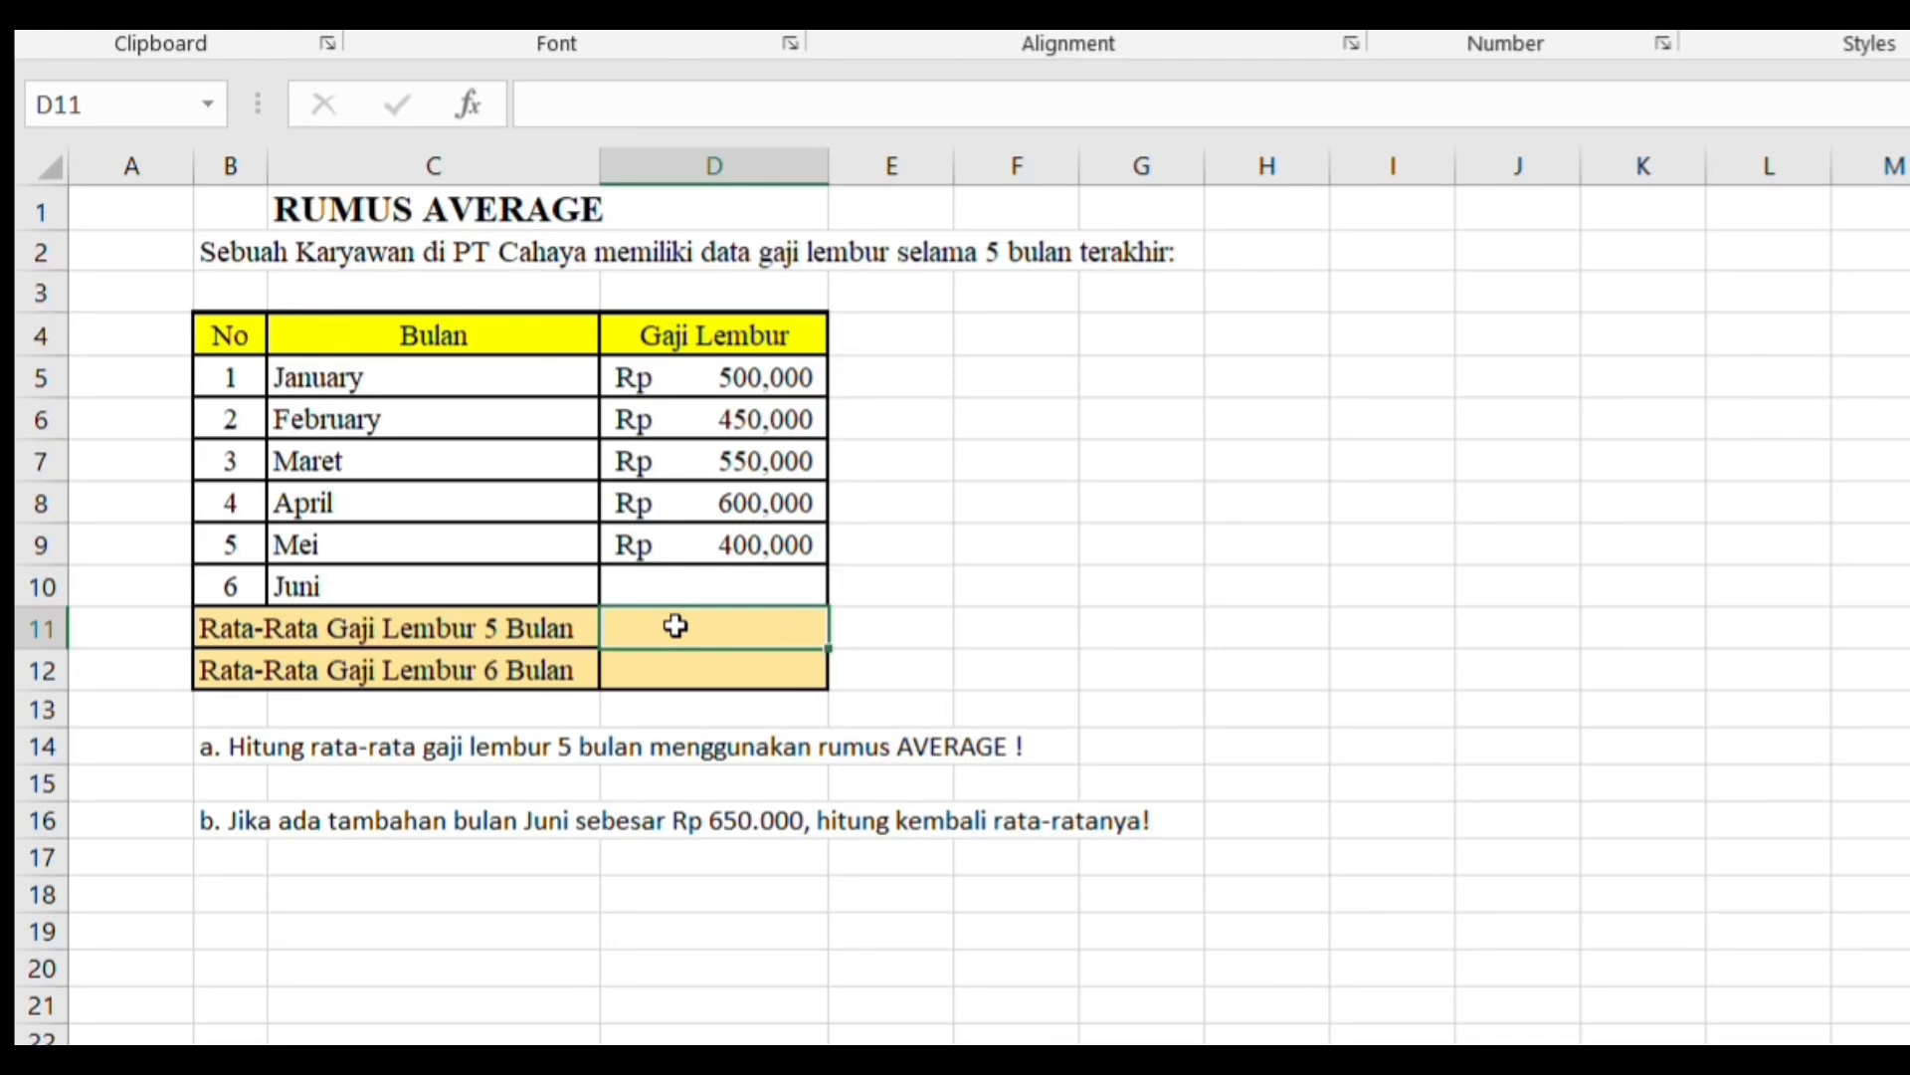
double_click(676, 626)
type("=")
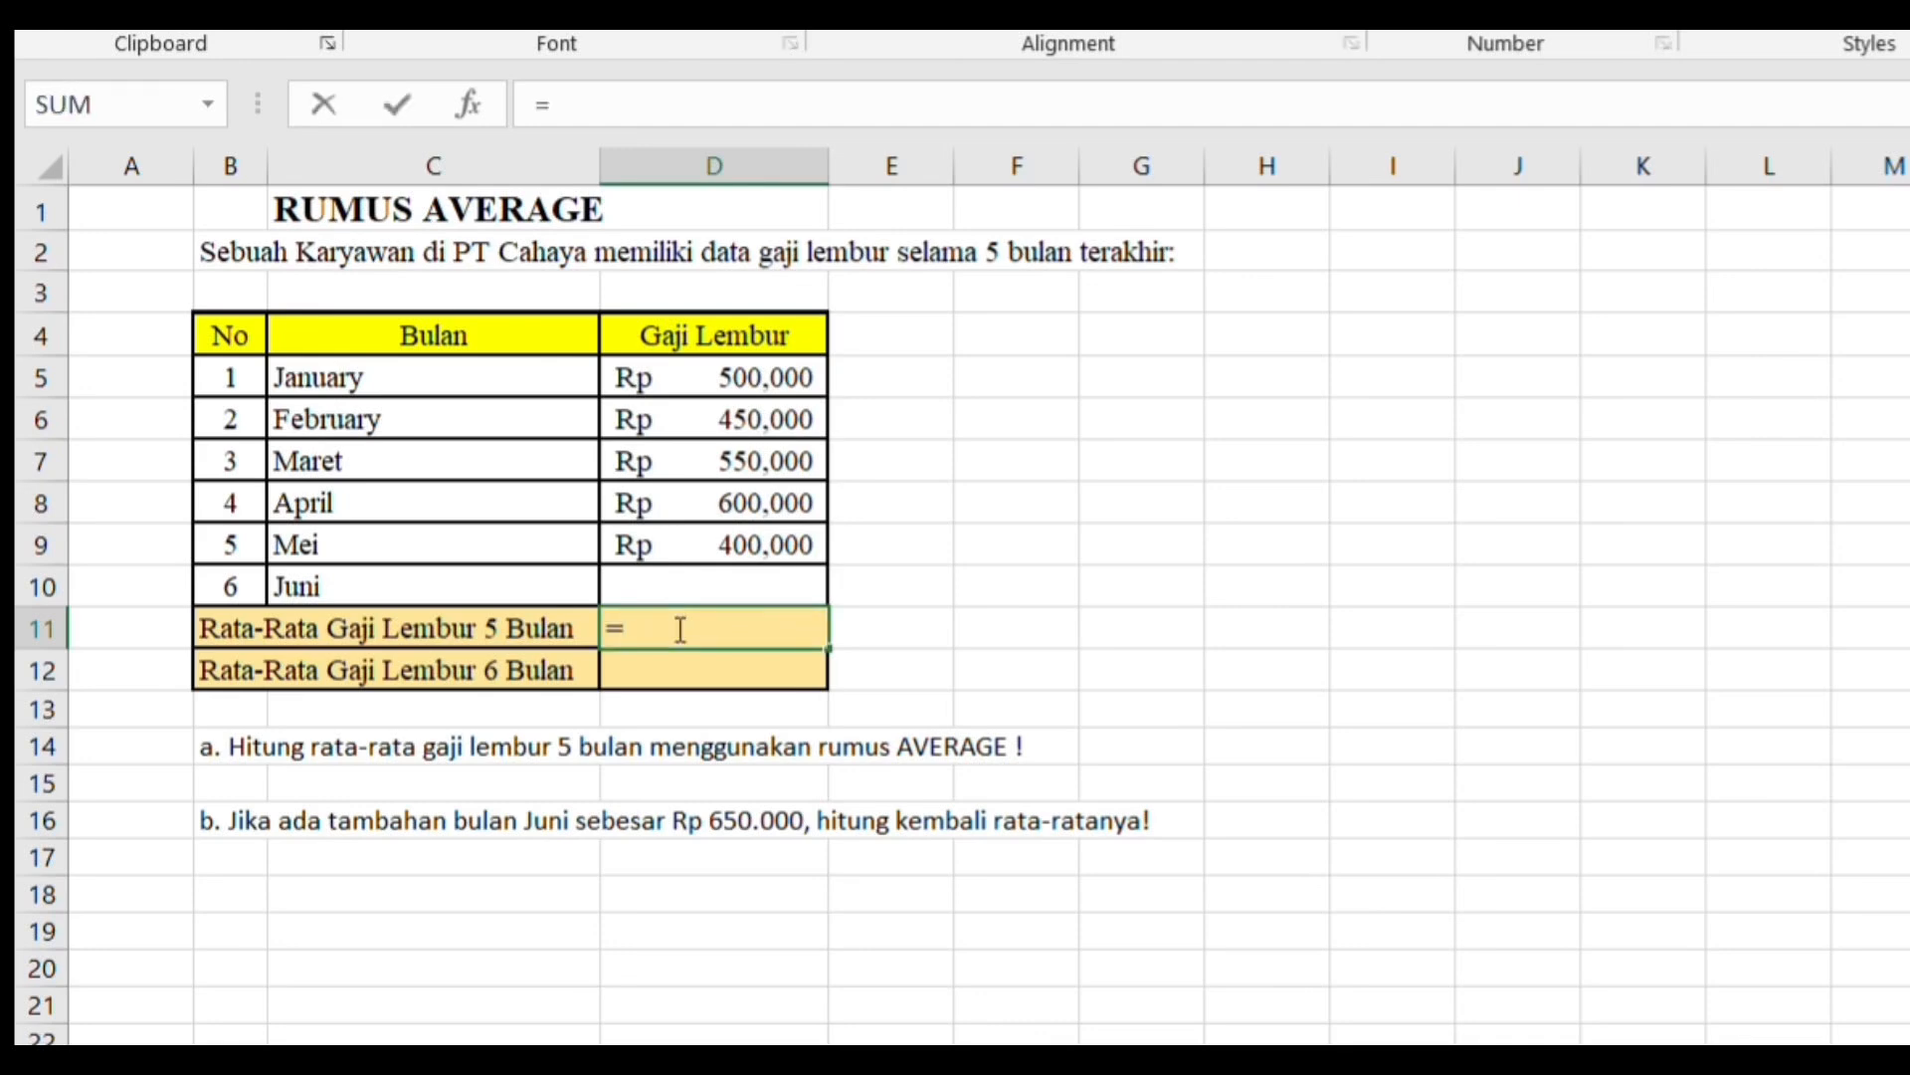
type("ave")
type("rage")
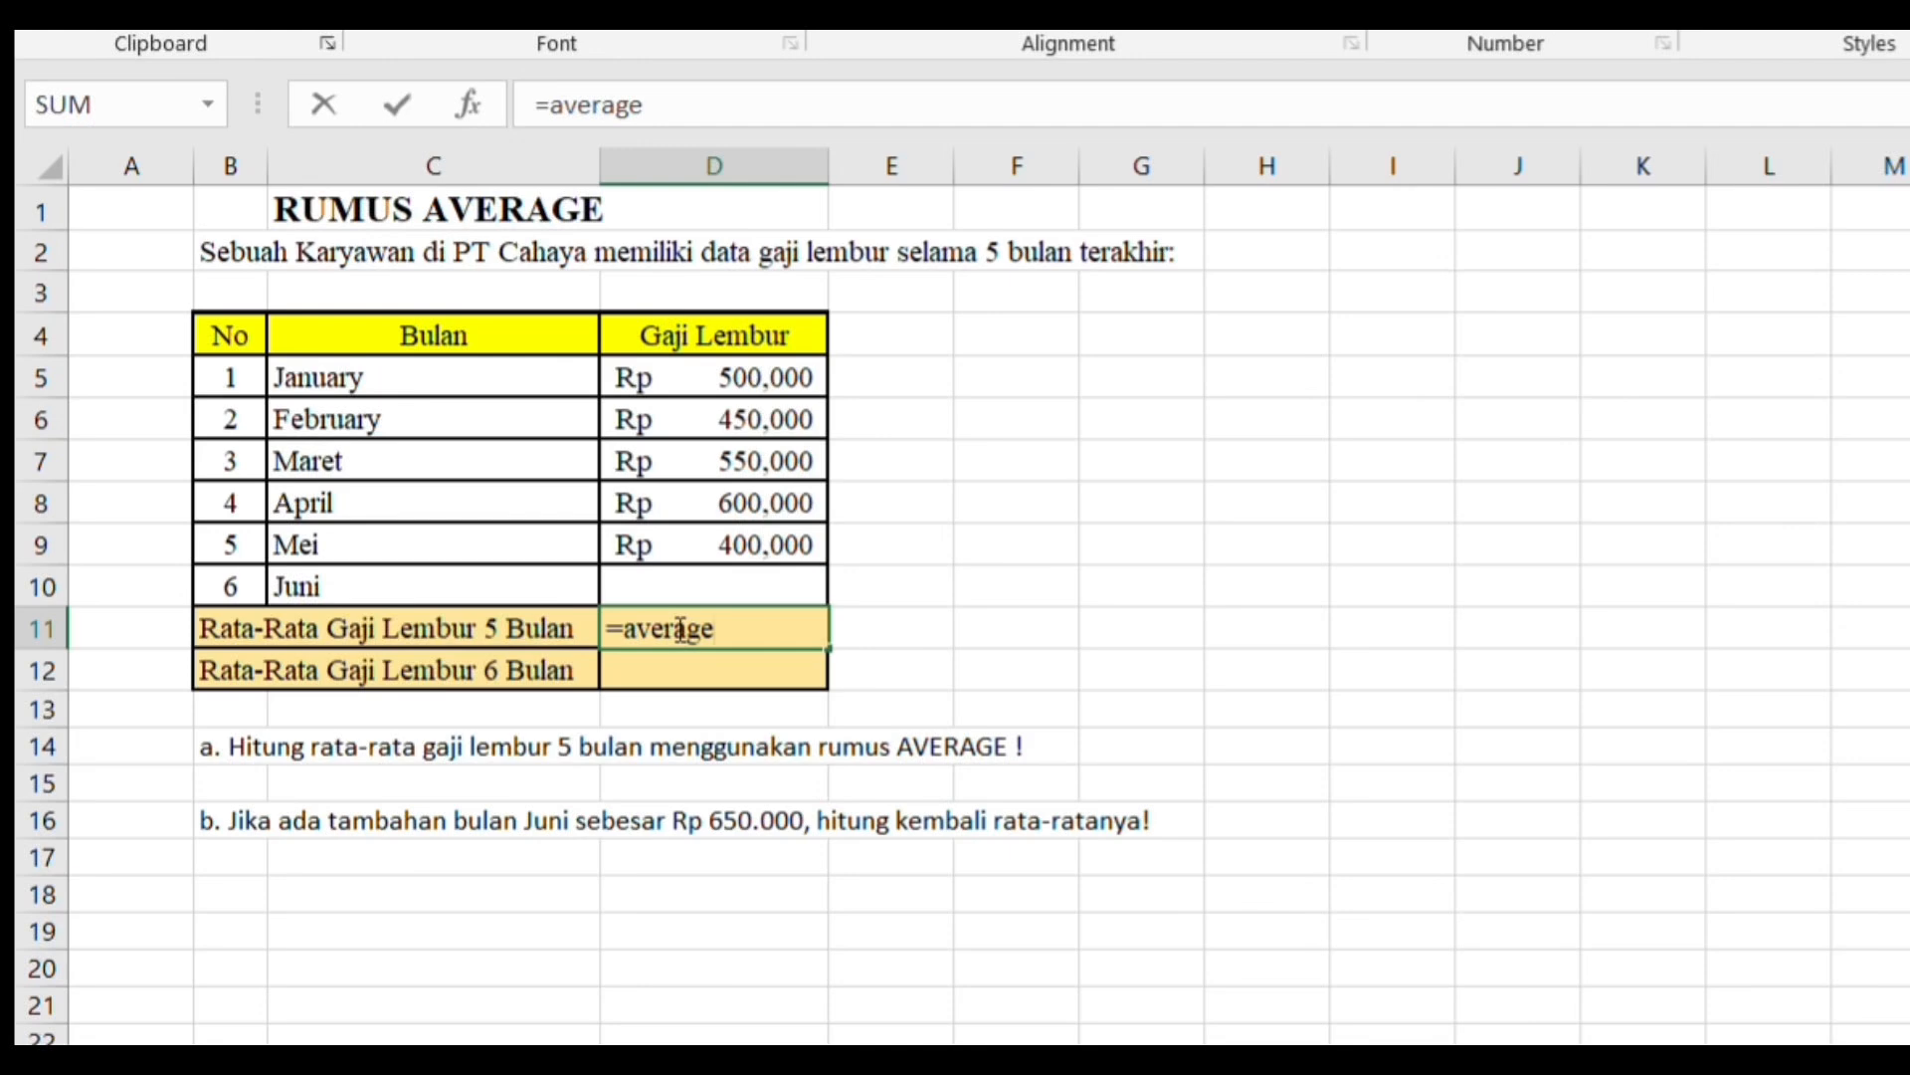
type("(")
left_click_drag(680, 372, 705, 535)
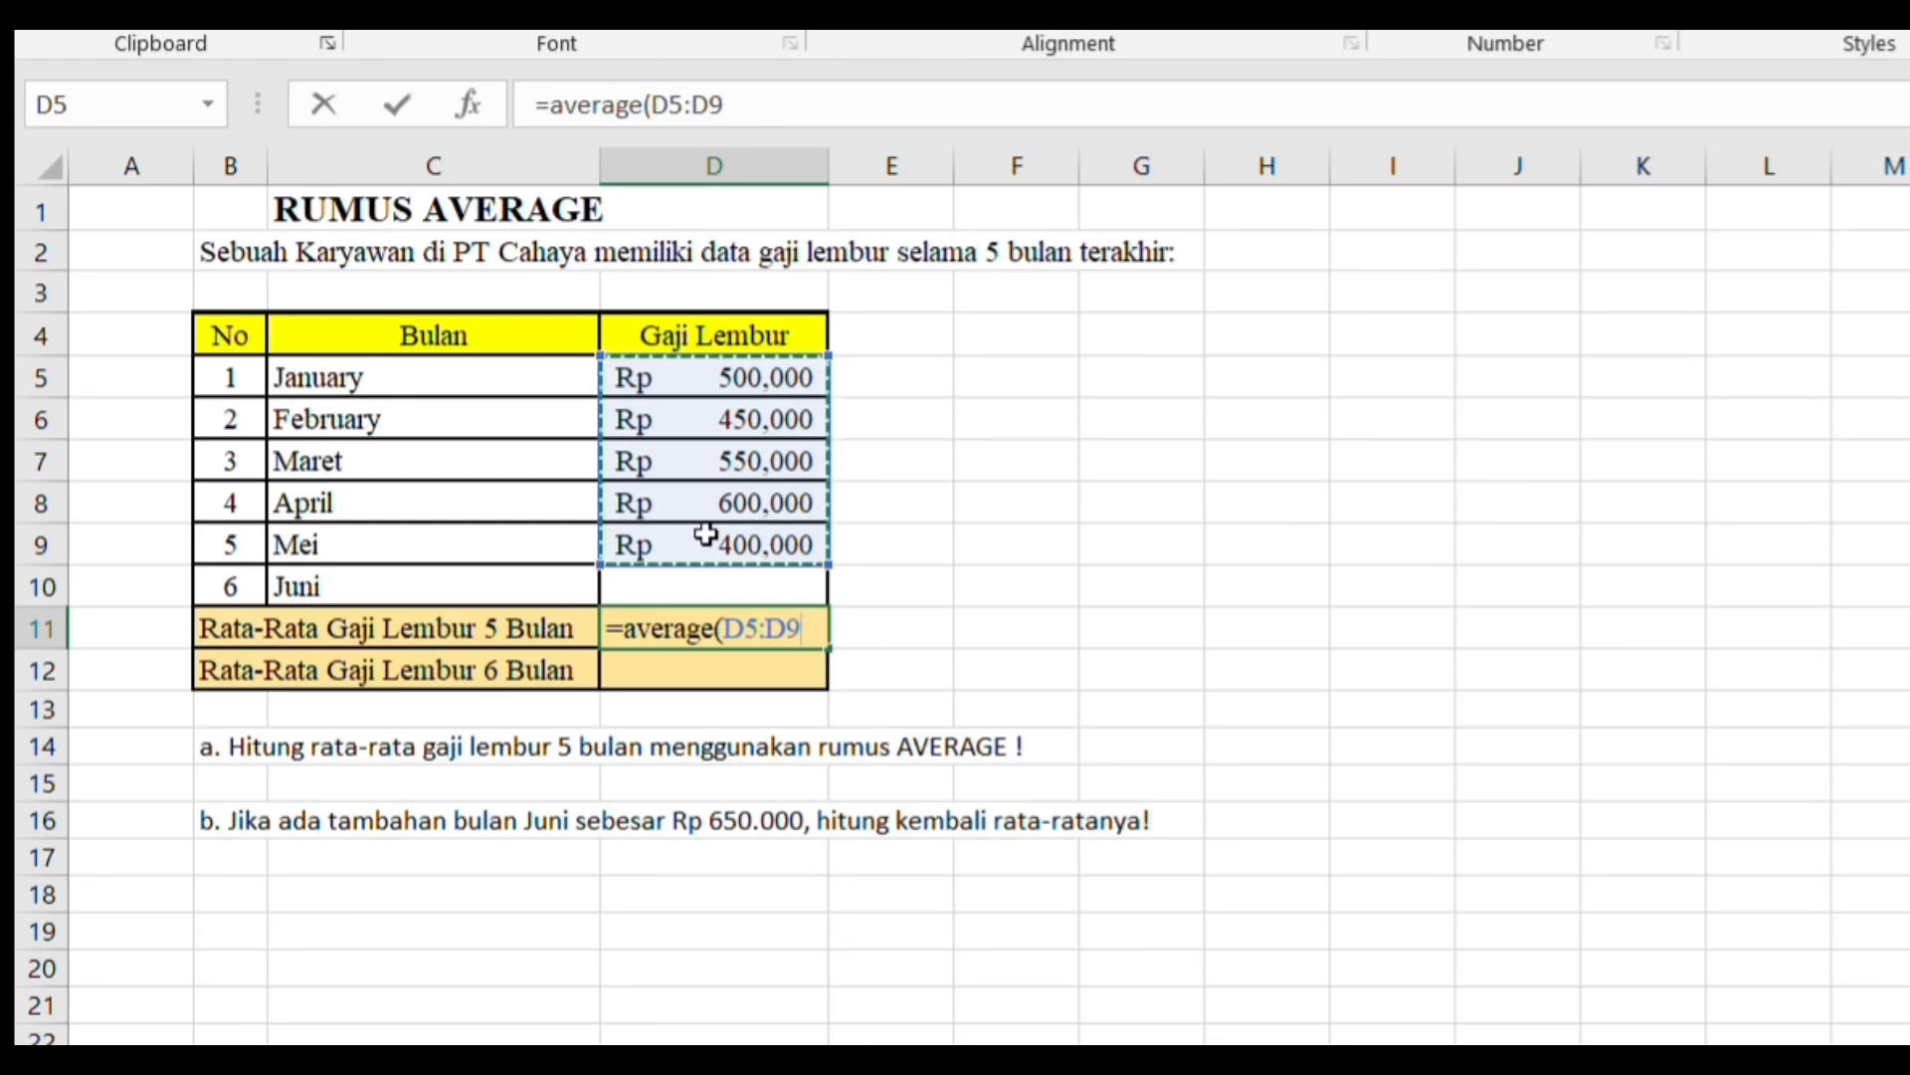
type(")")
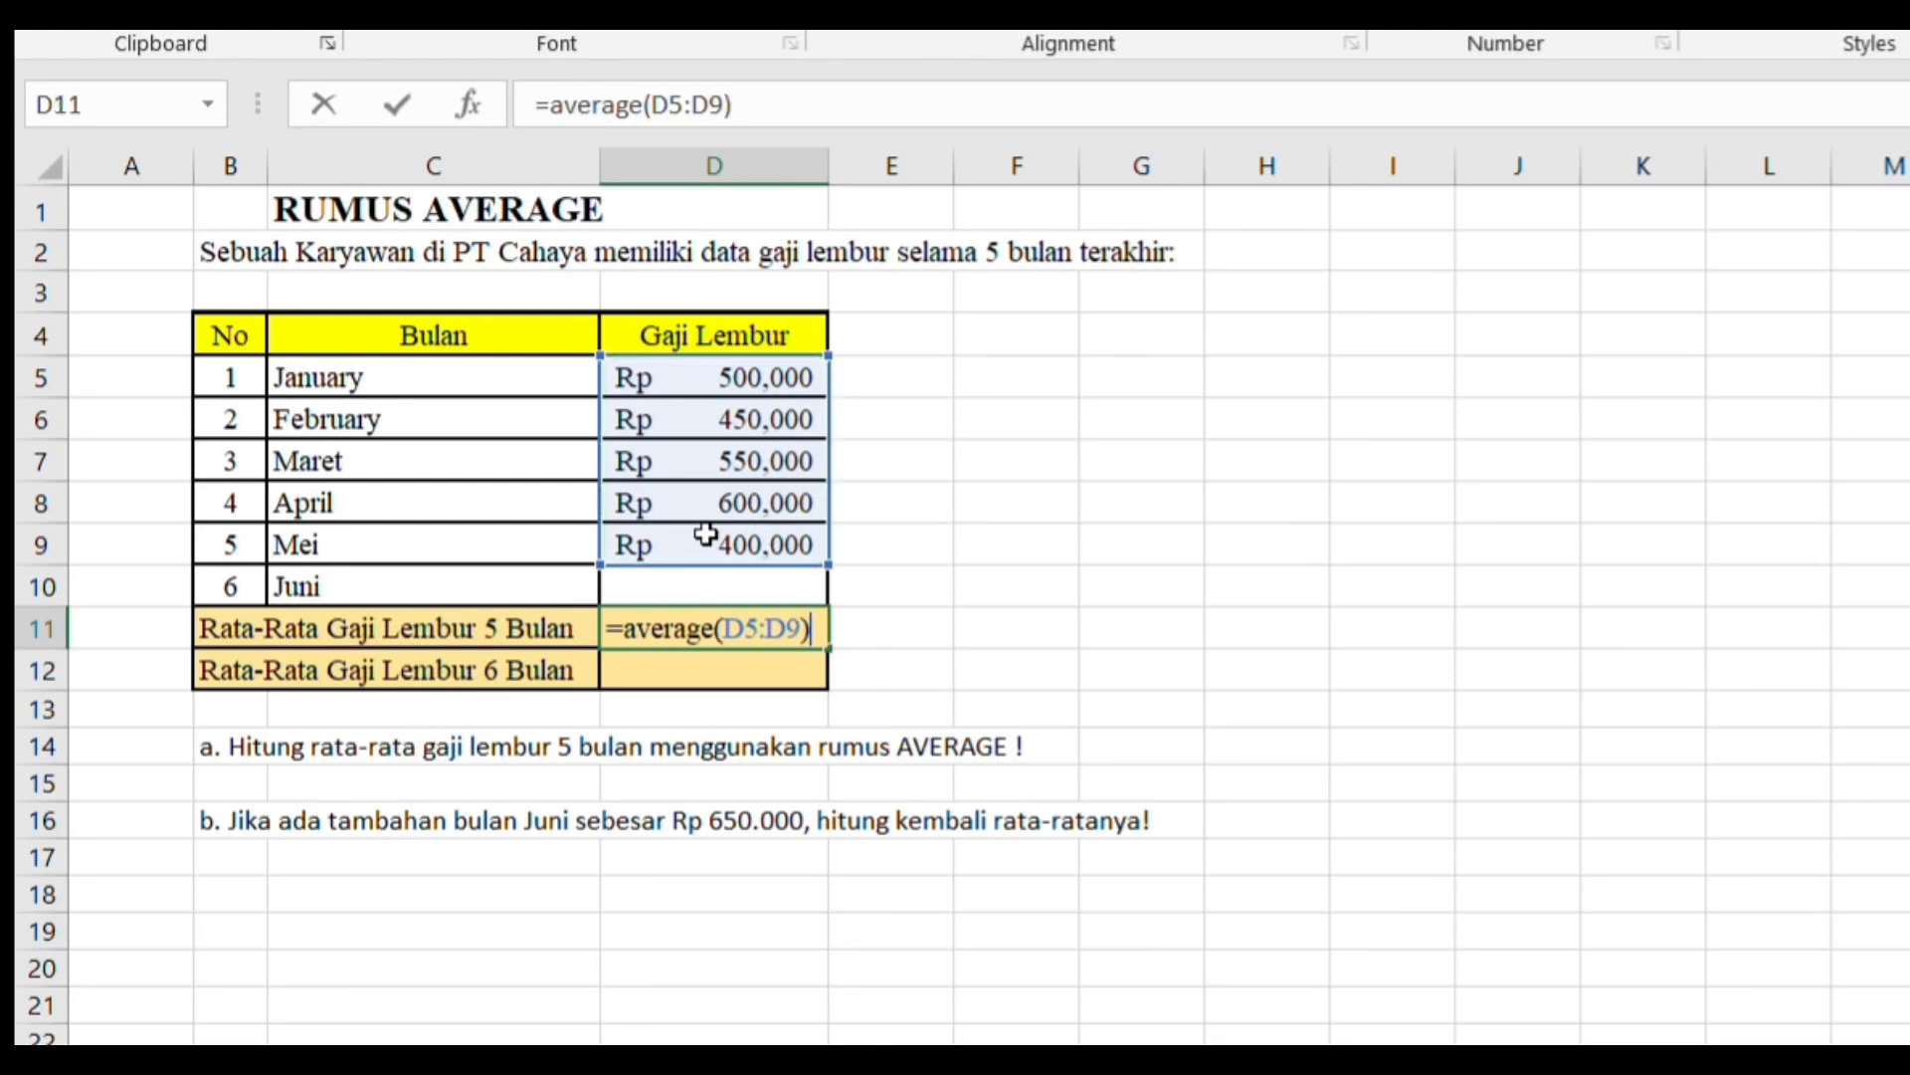
key("Return")
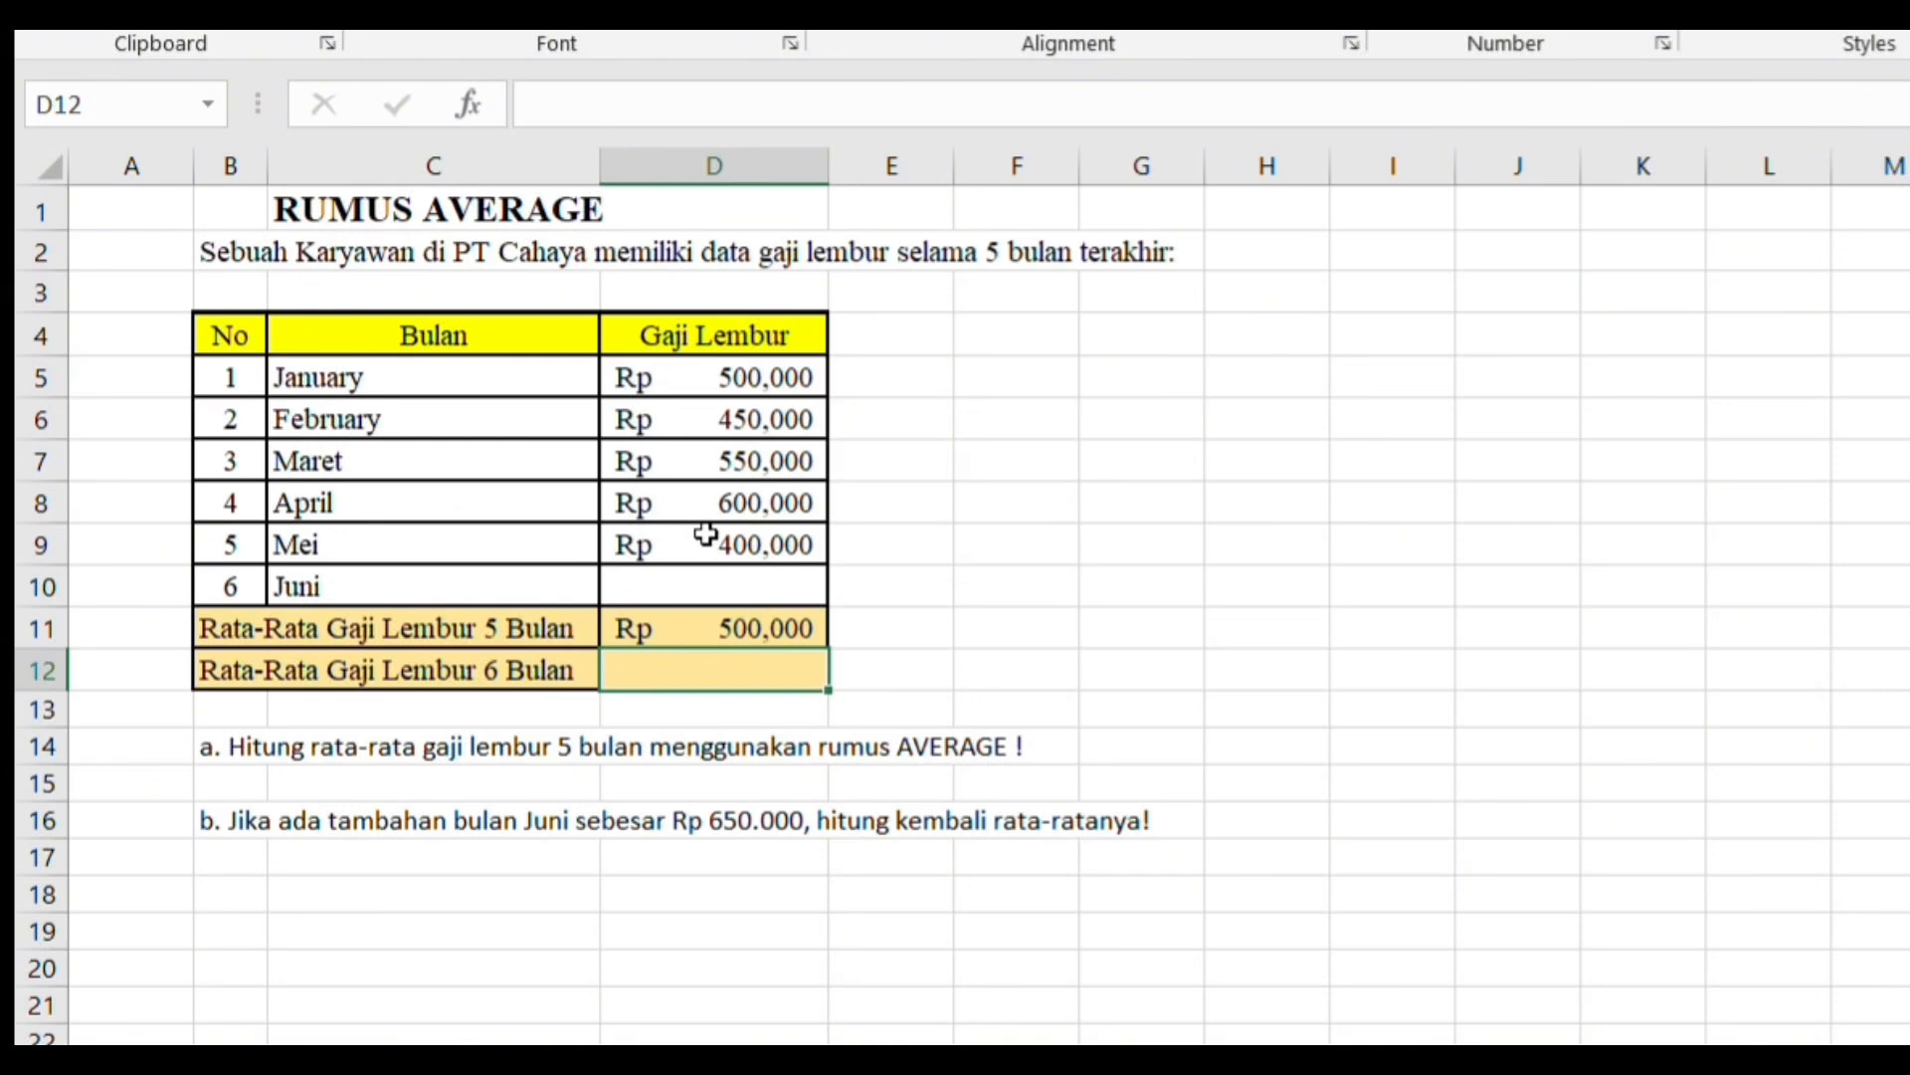
Enter 650,000 as the Gaji Lembur for Juni in D10
left_click(684, 581)
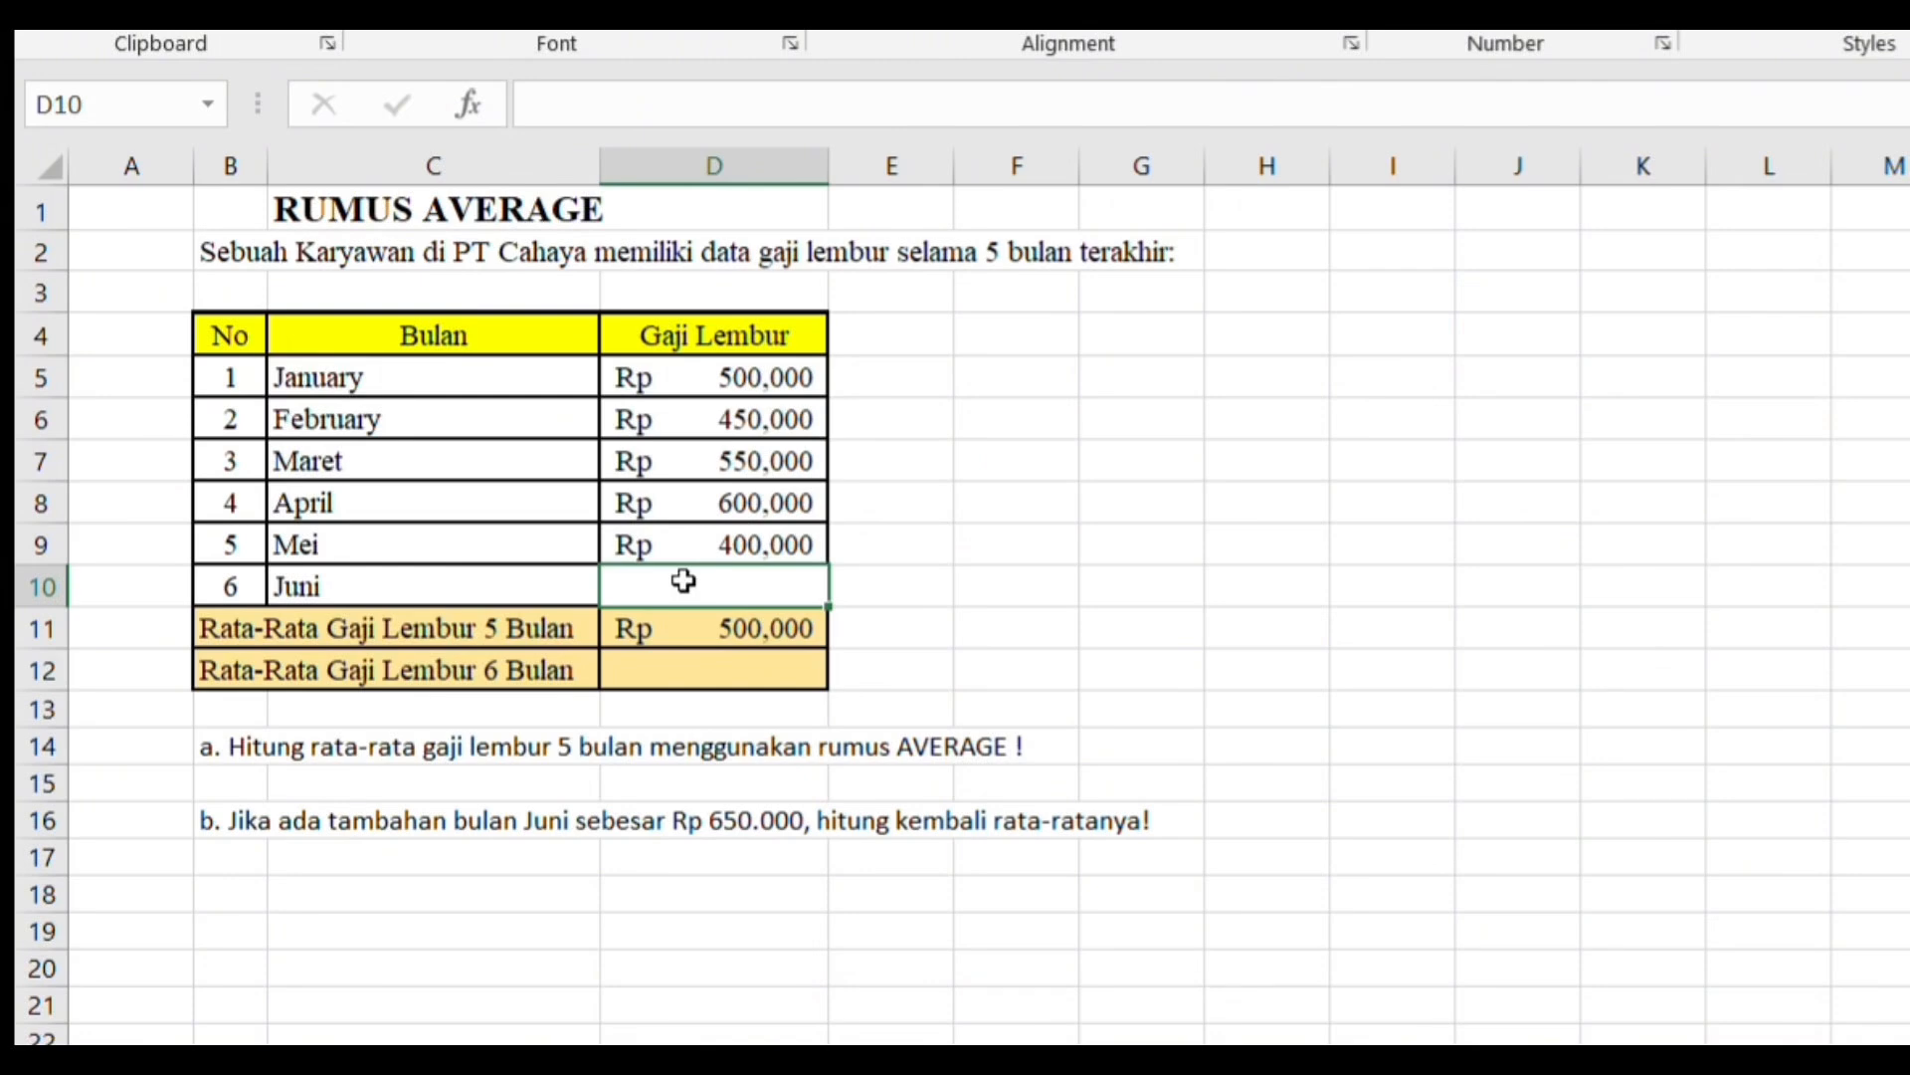
type("65")
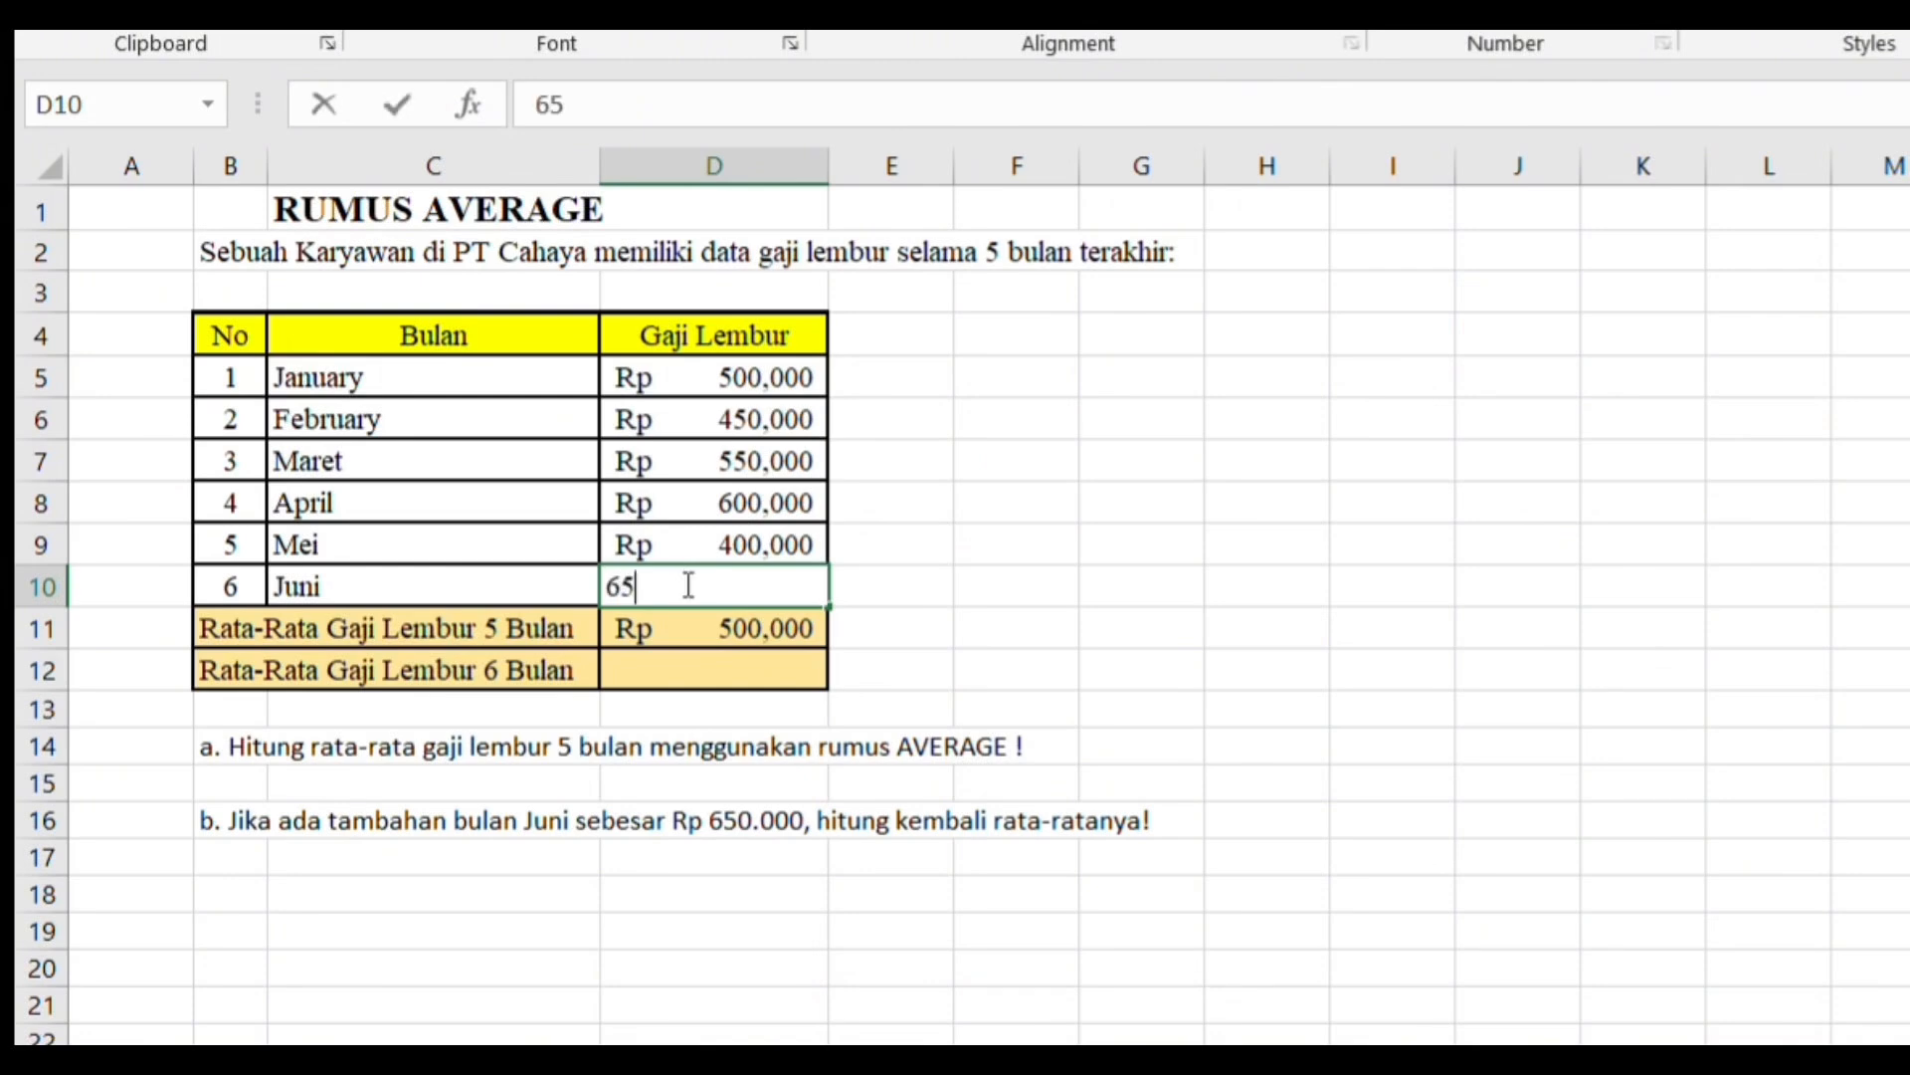
type("0,000")
key("Return")
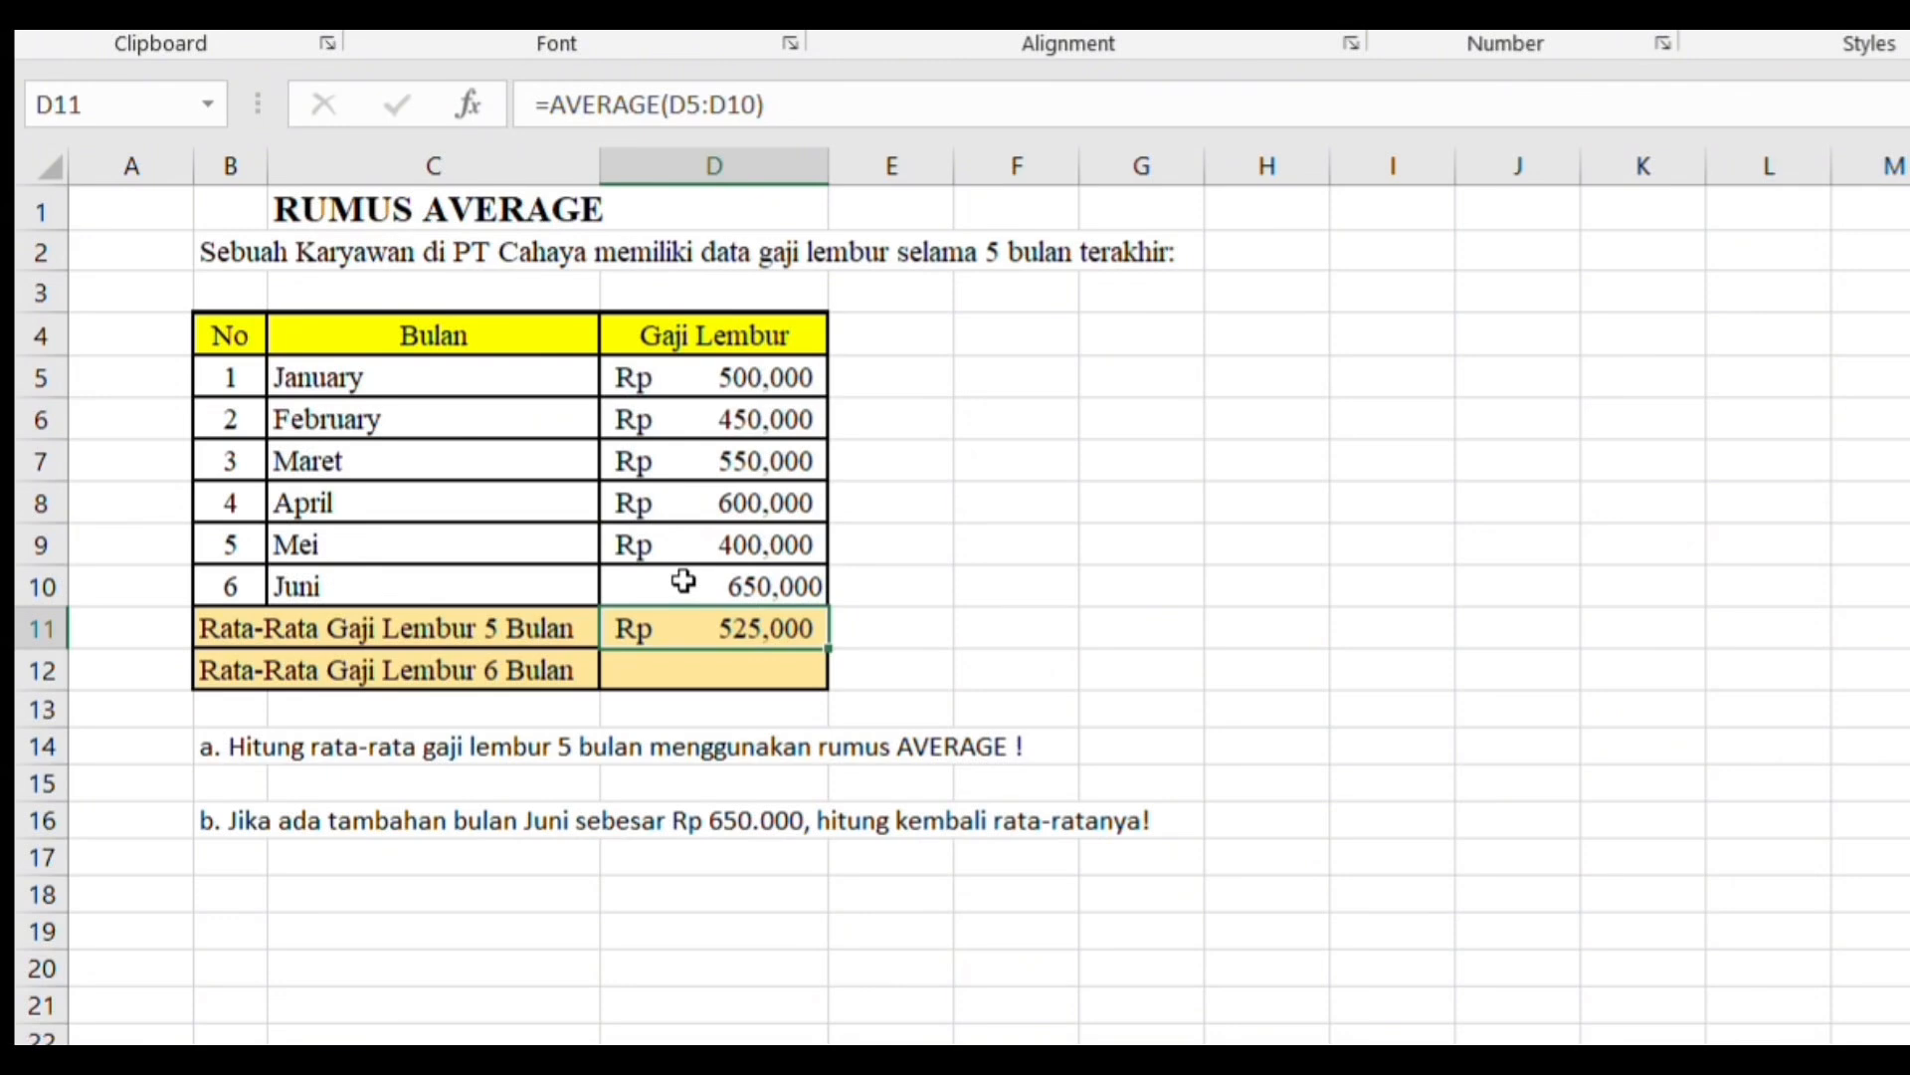
Correct the five-month average formula in D11 so it covers only January to Mei, D5:D9
double_click(779, 627)
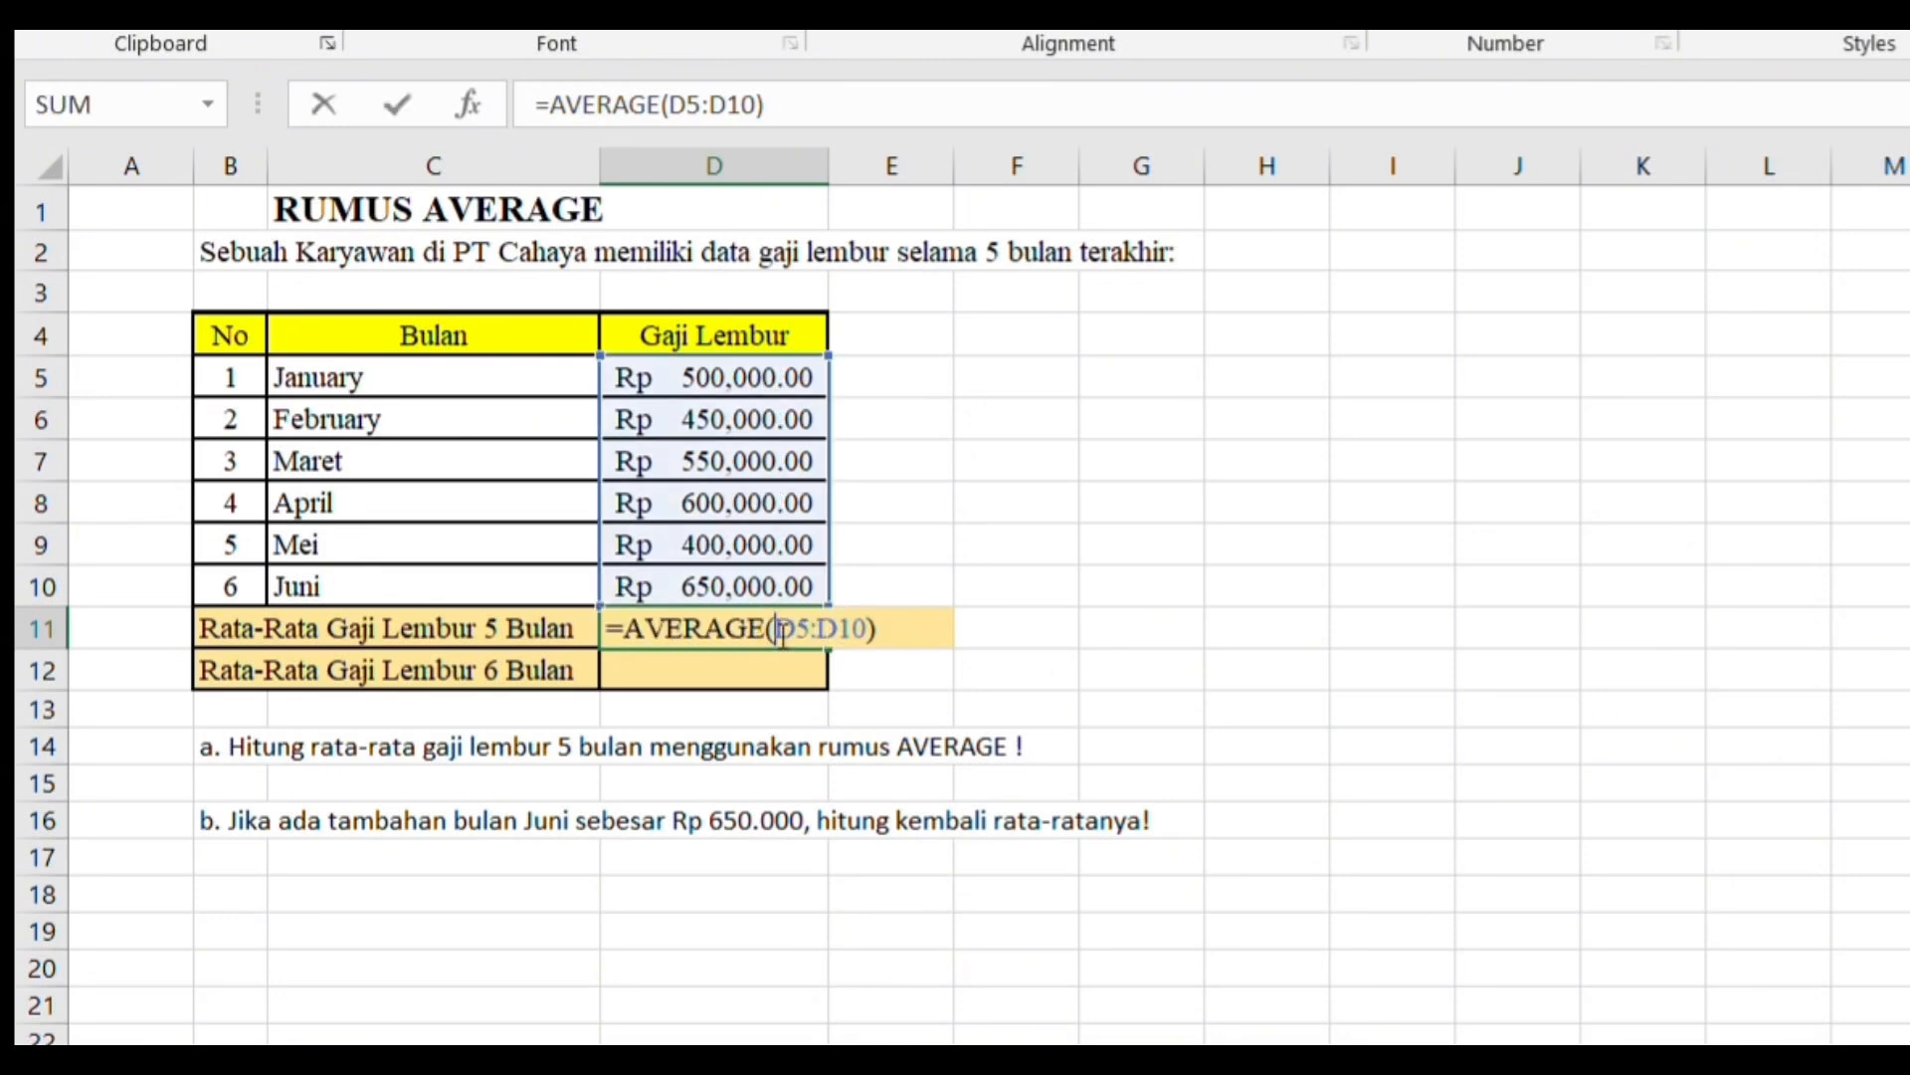
left_click(862, 633, "shift")
left_click_drag(754, 383, 769, 528)
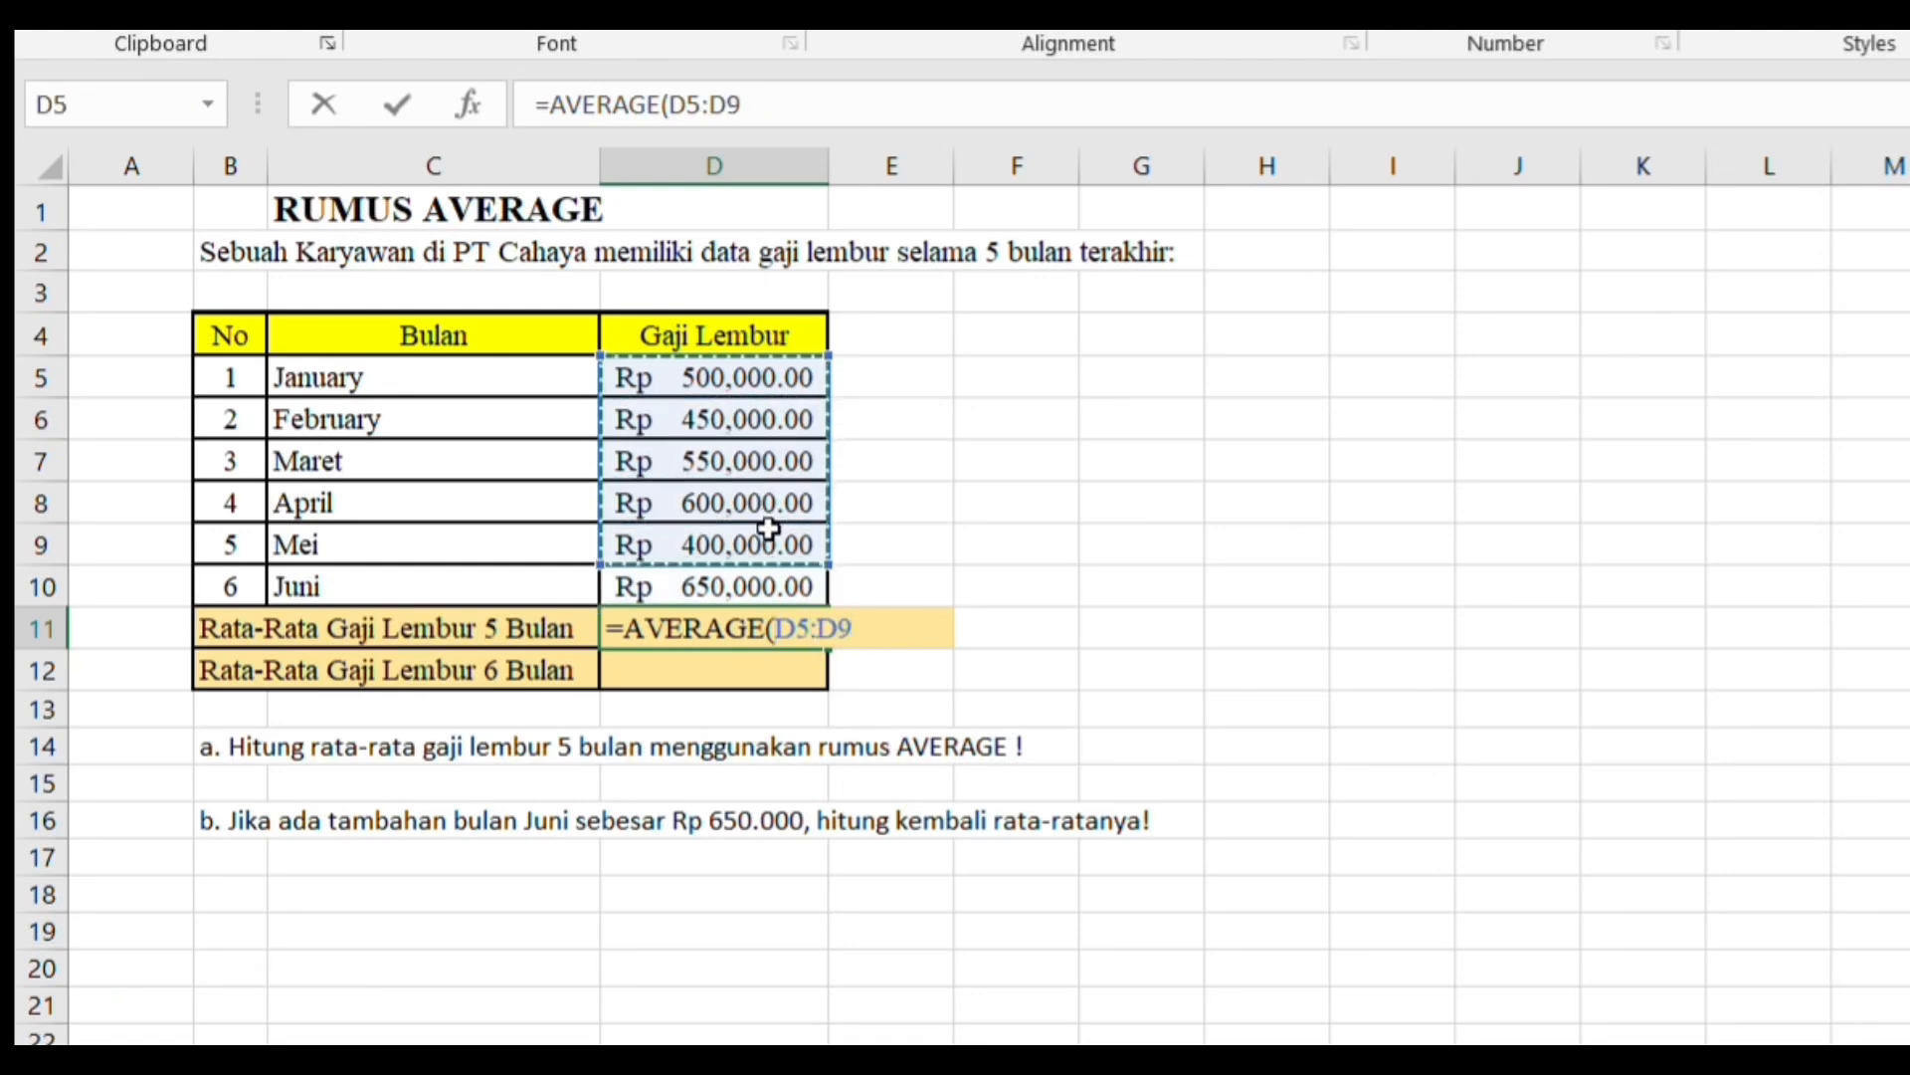
type(")")
key("Return")
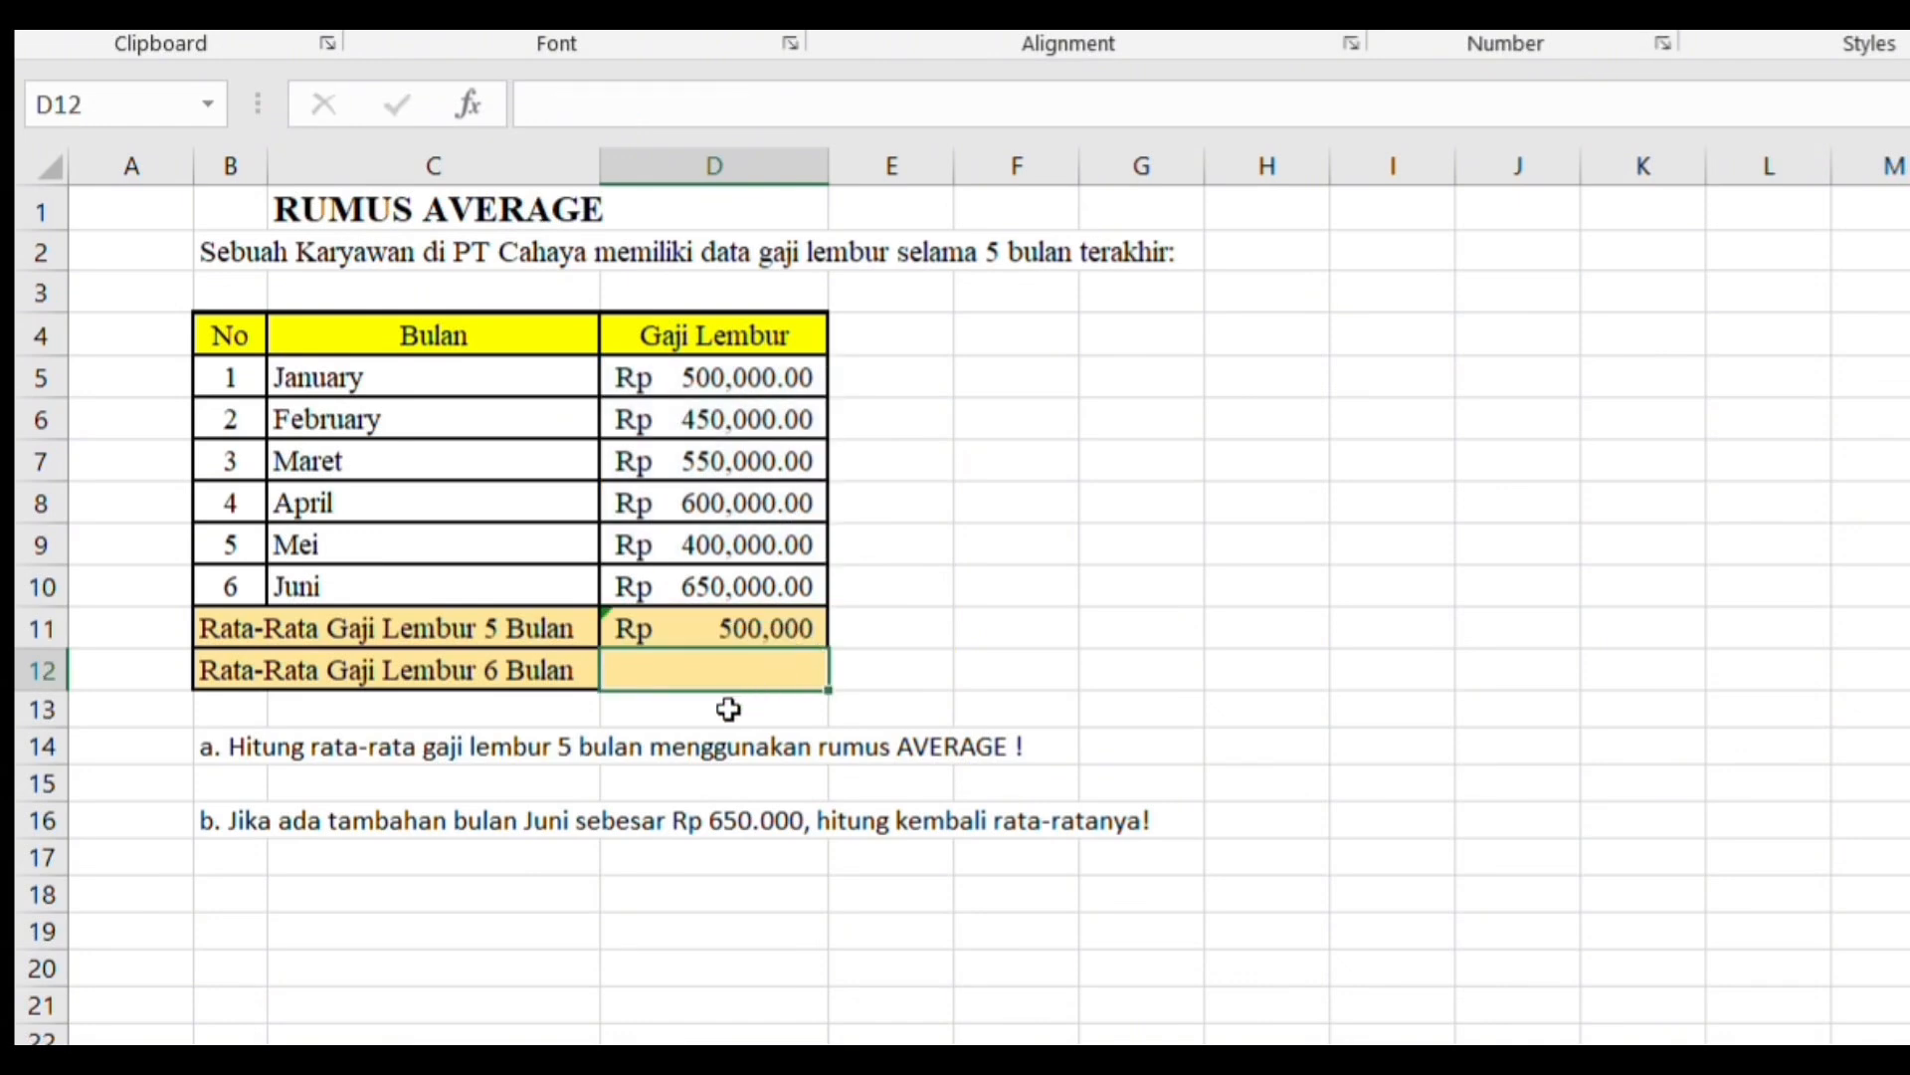
Enter =AVERAGE(D5:D10) in D12 to compute the six-month average overtime pay
type("=")
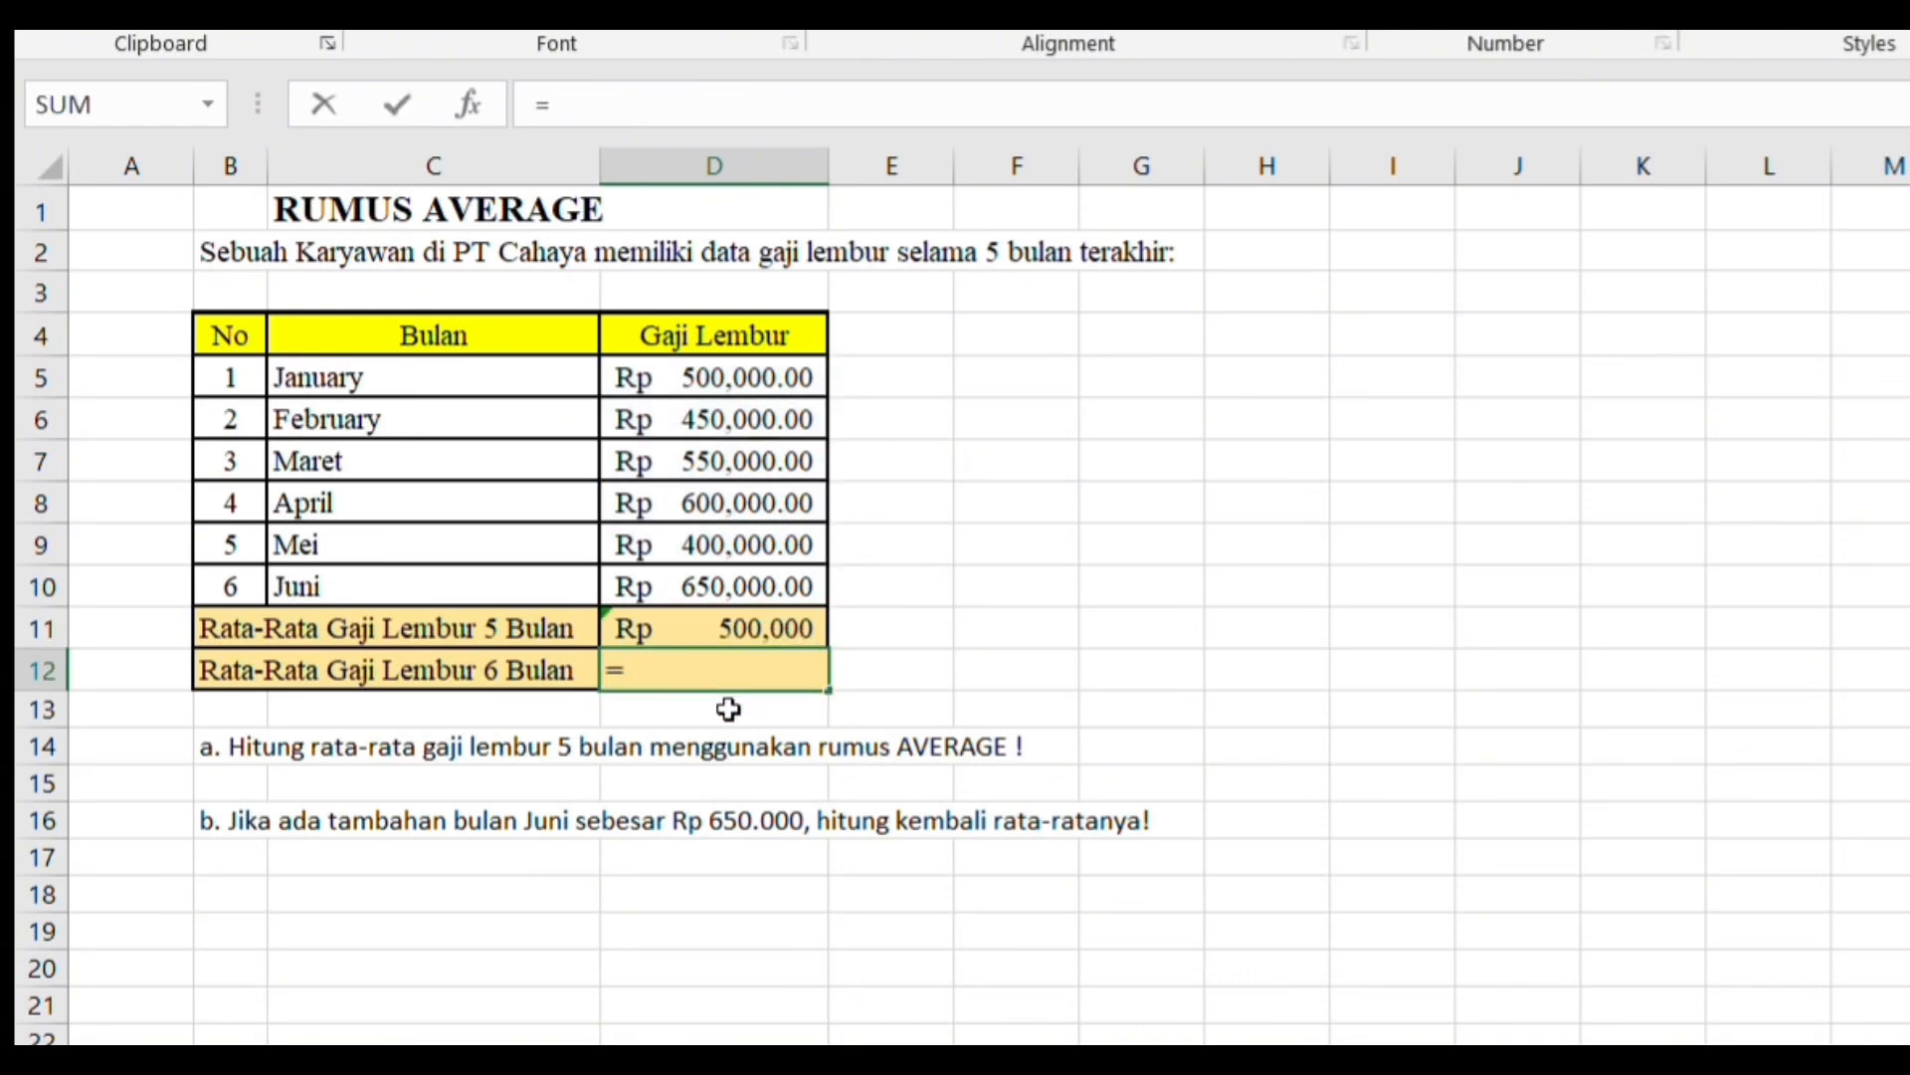
type("avera")
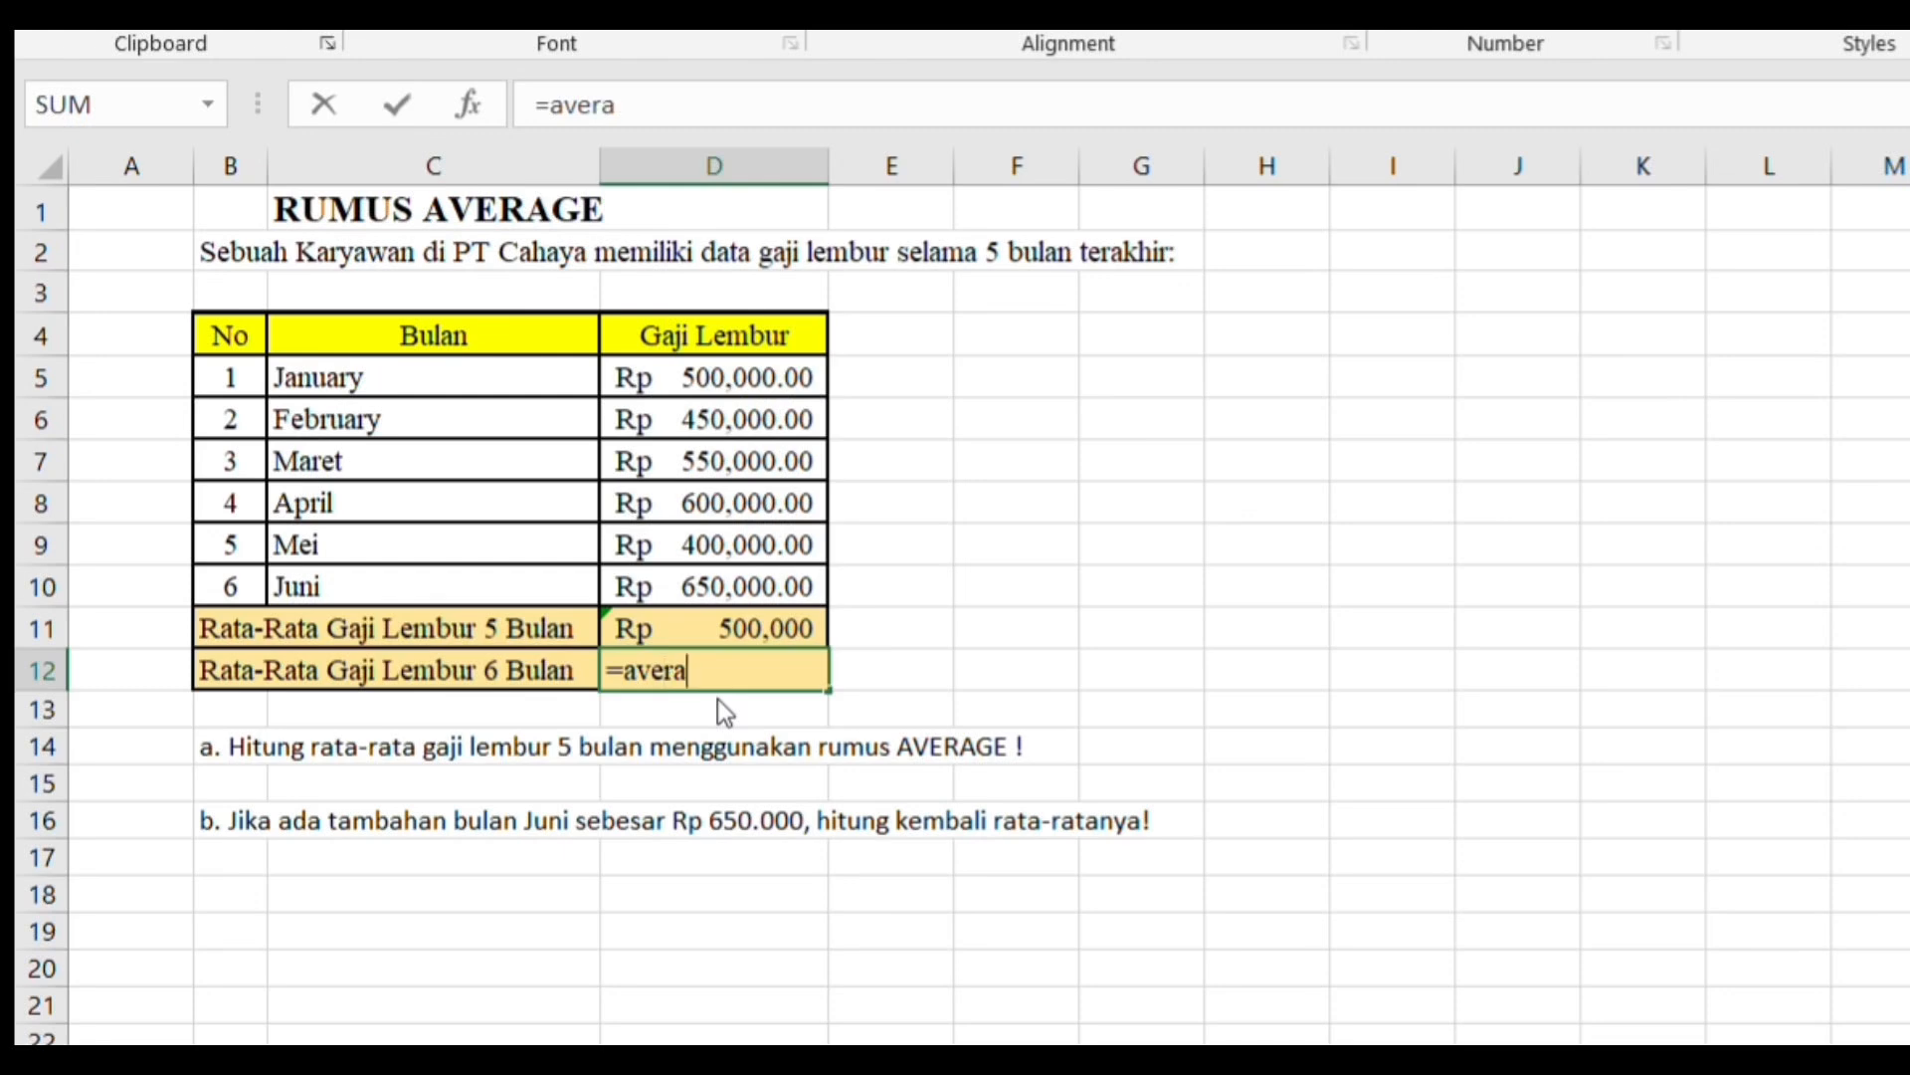
type("ge(")
left_click_drag(669, 377, 682, 593)
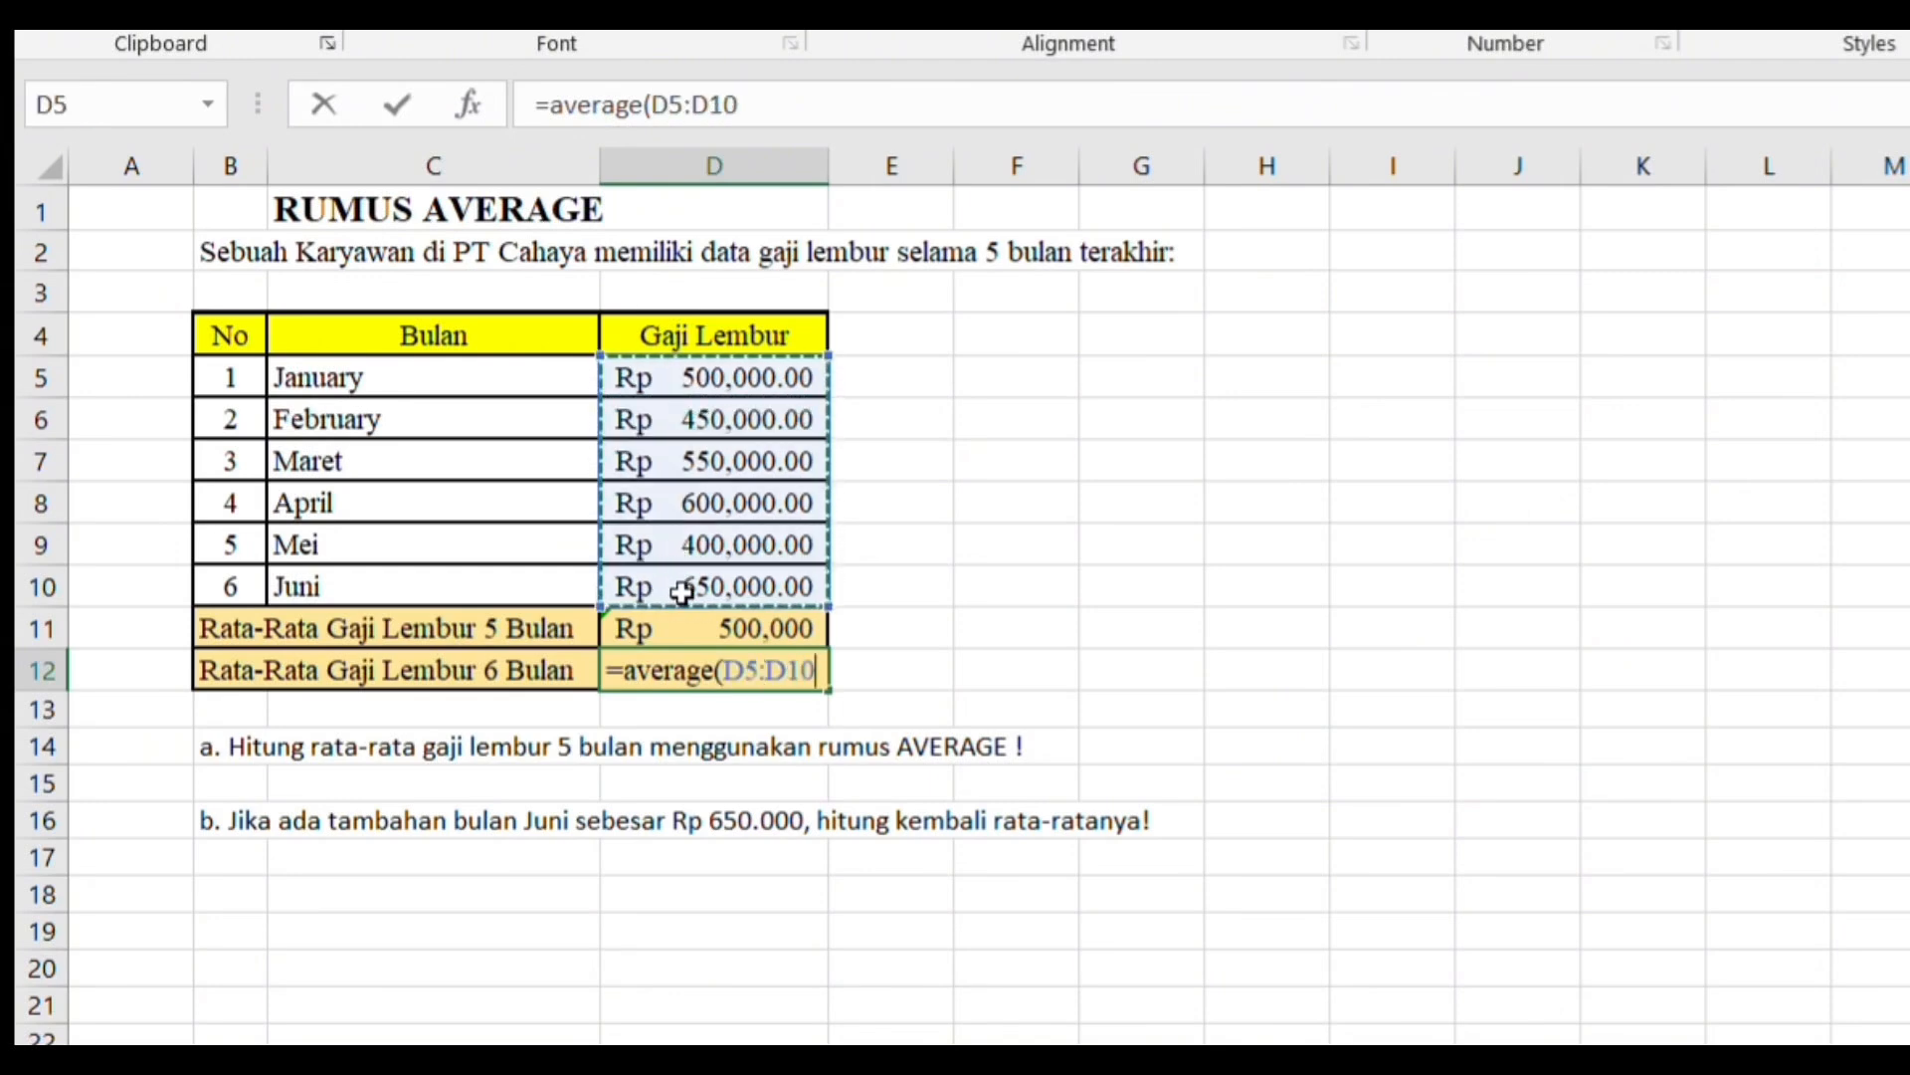
type(")")
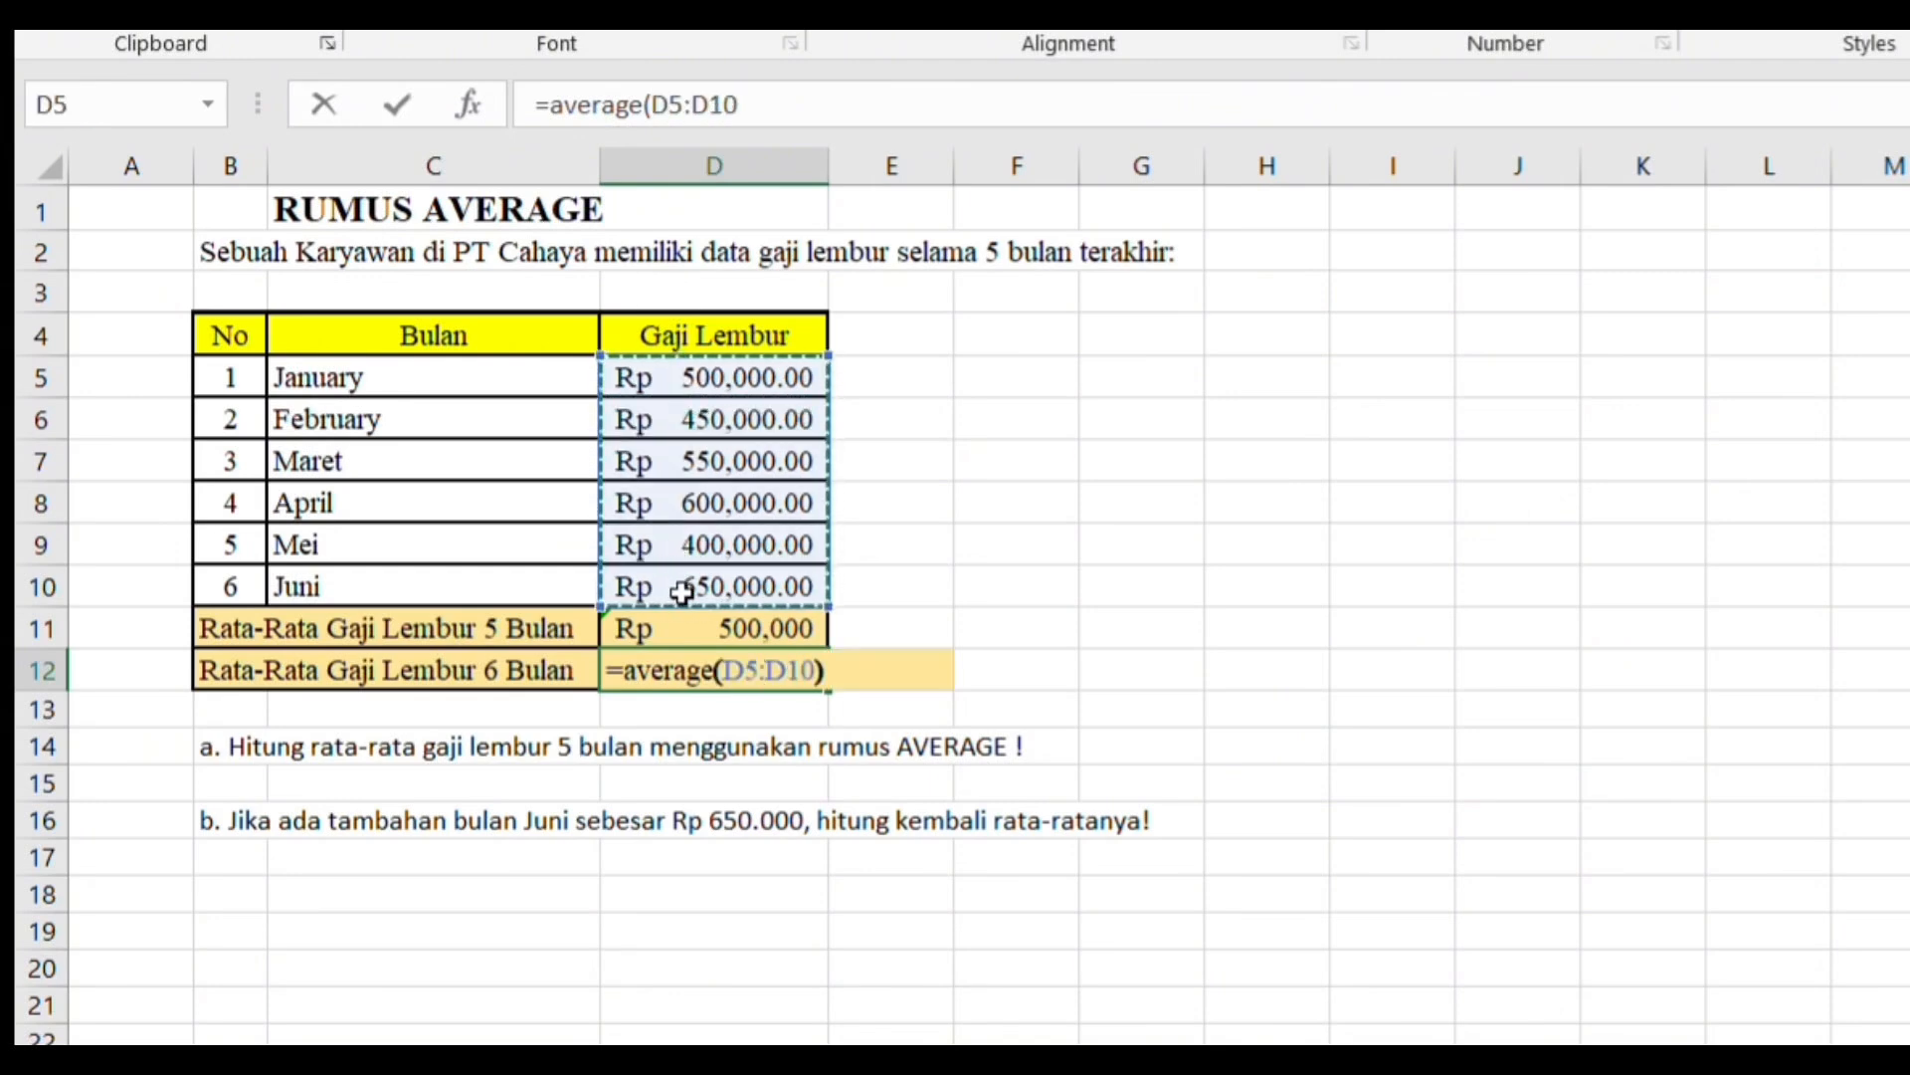
key("Return")
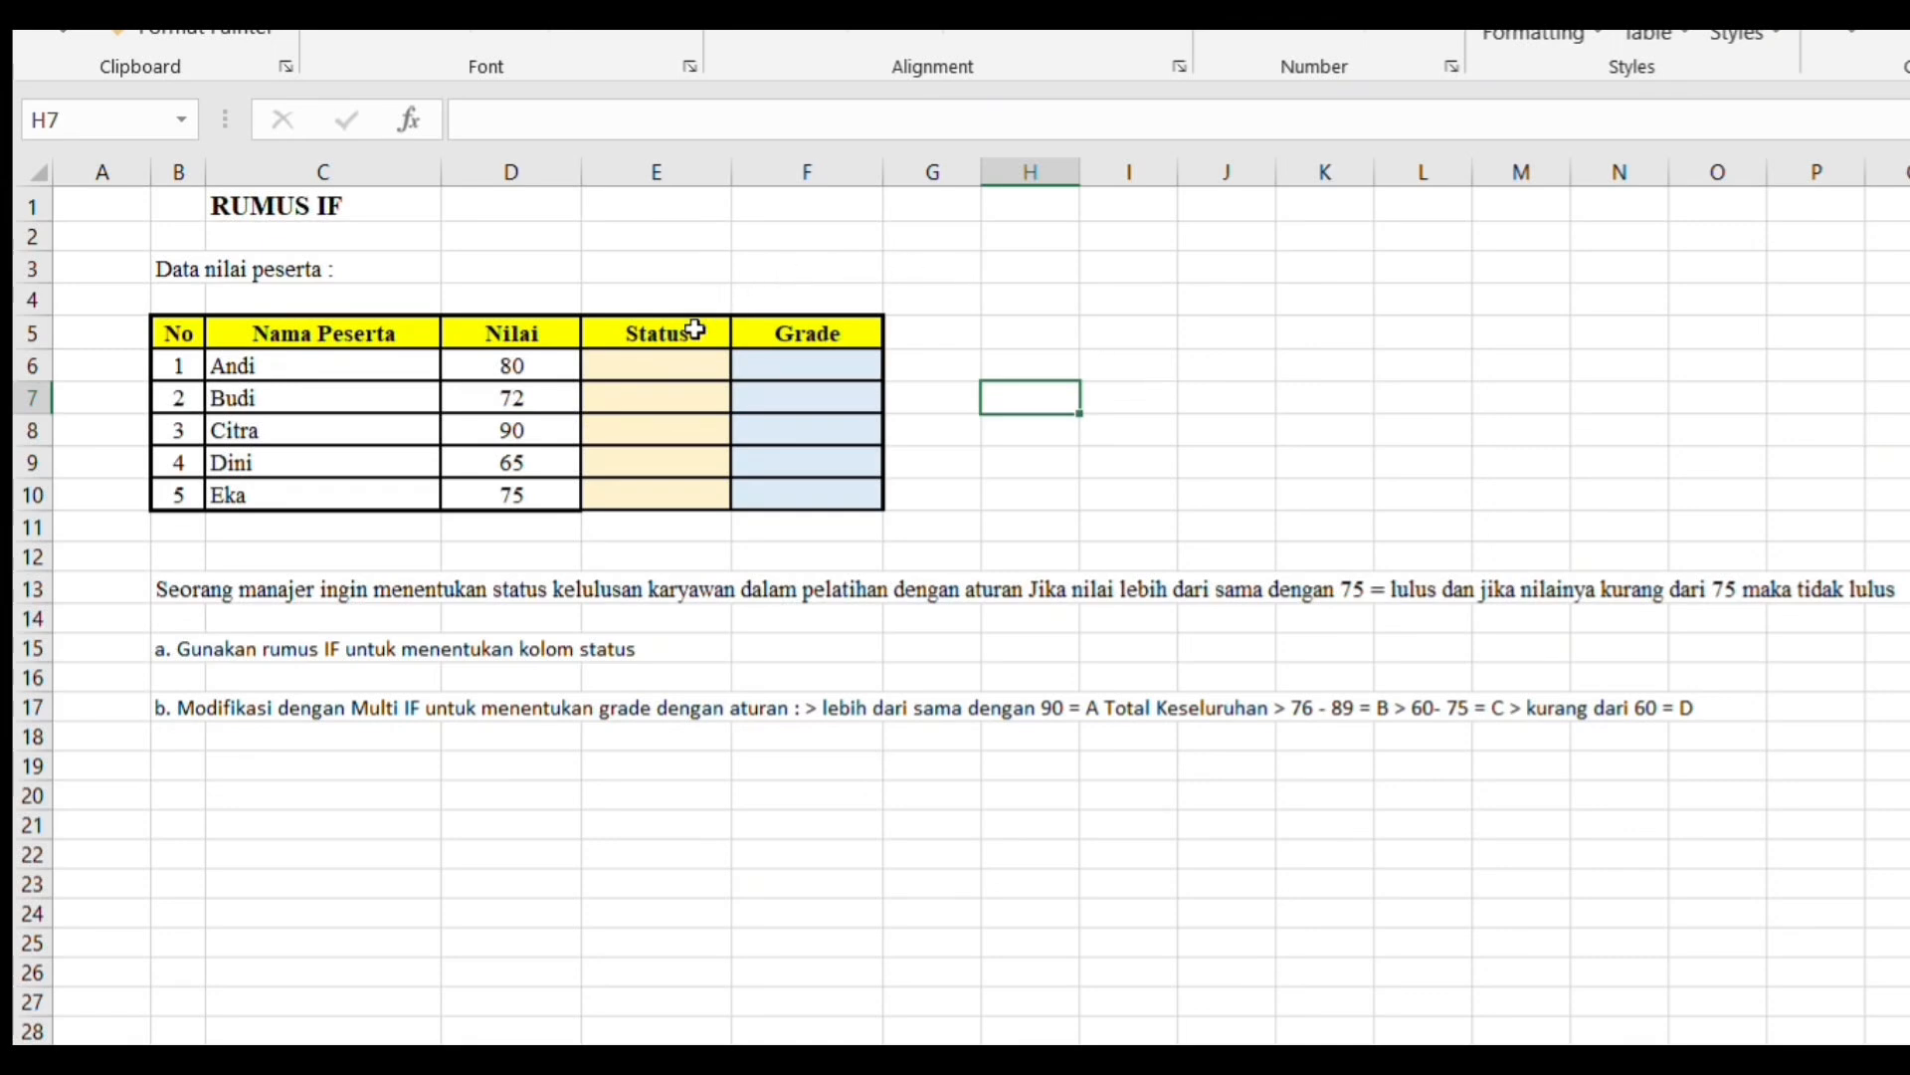
On the RUMUS IF sheet, enter =IF(D6>=75,"lulus","tidak lulus") in E6 for the first participant's Status
left_click(674, 374)
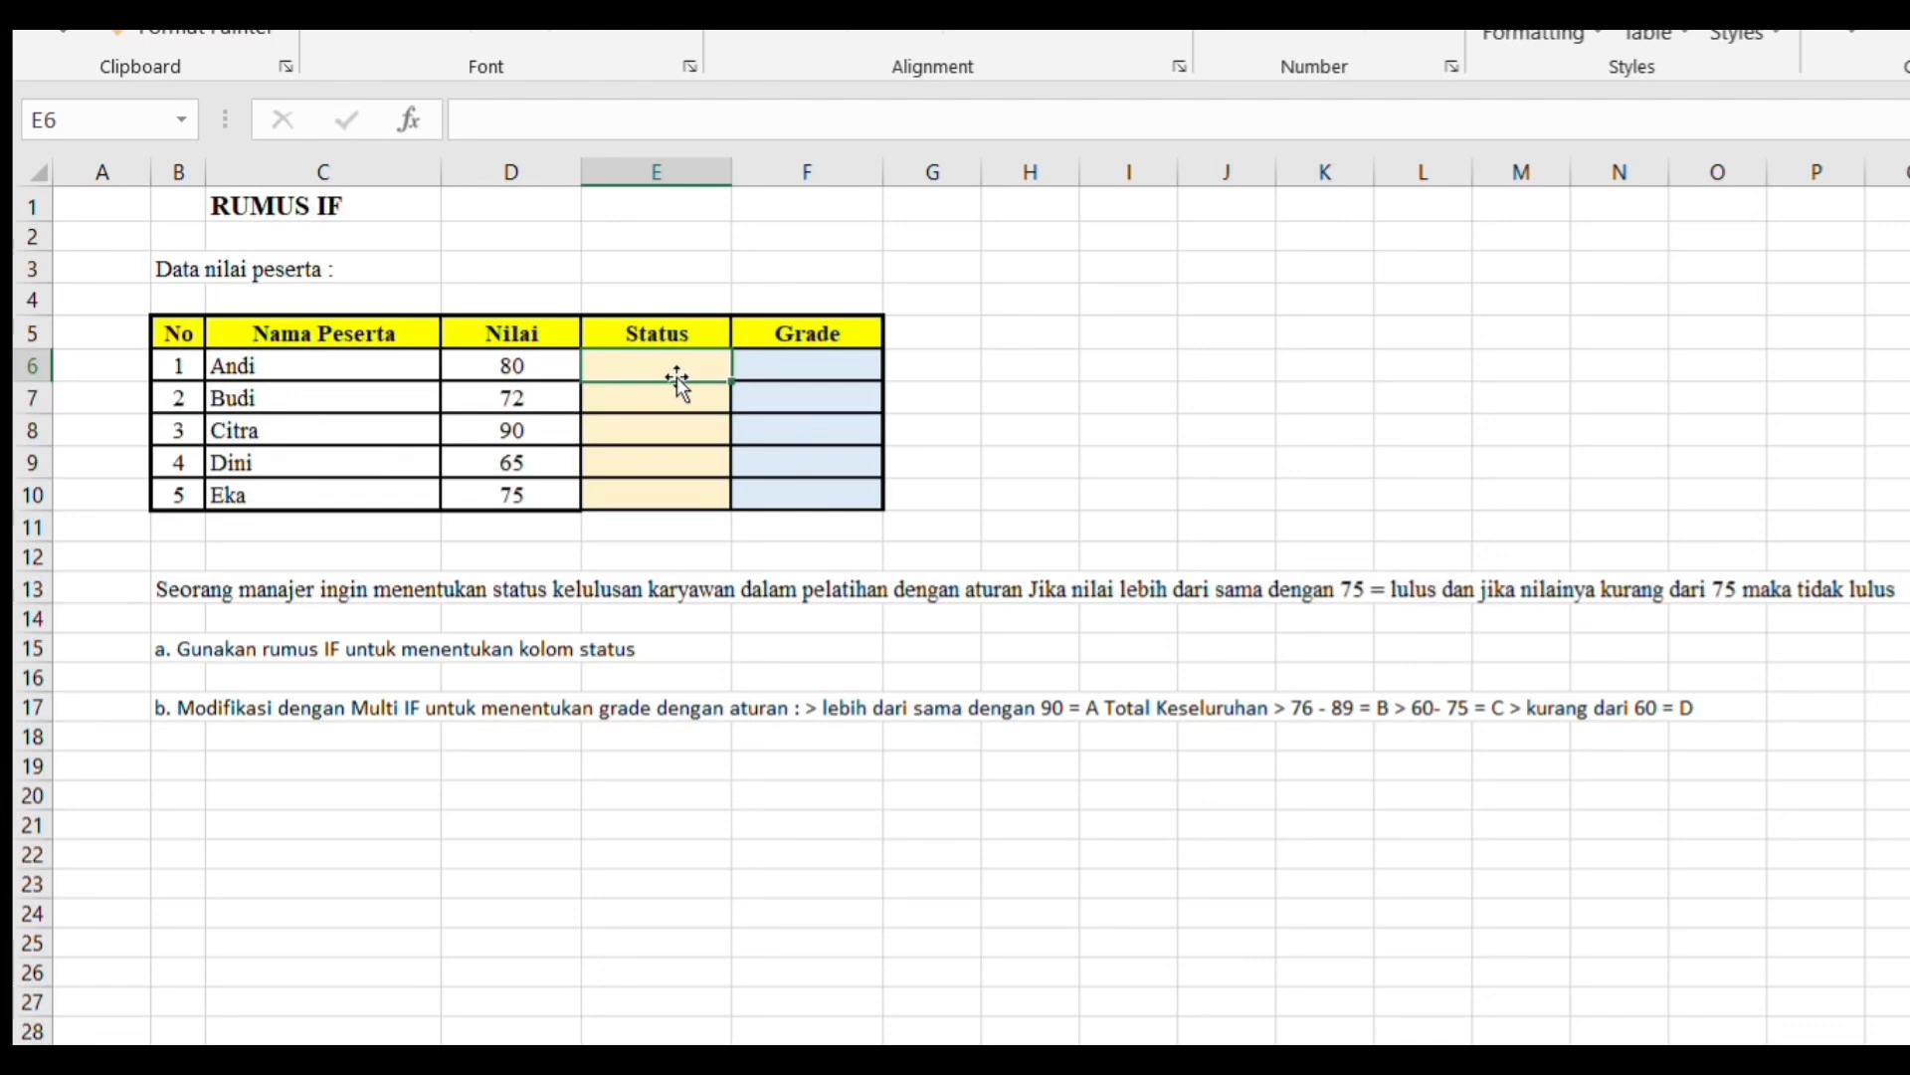
double_click(676, 376)
type("=")
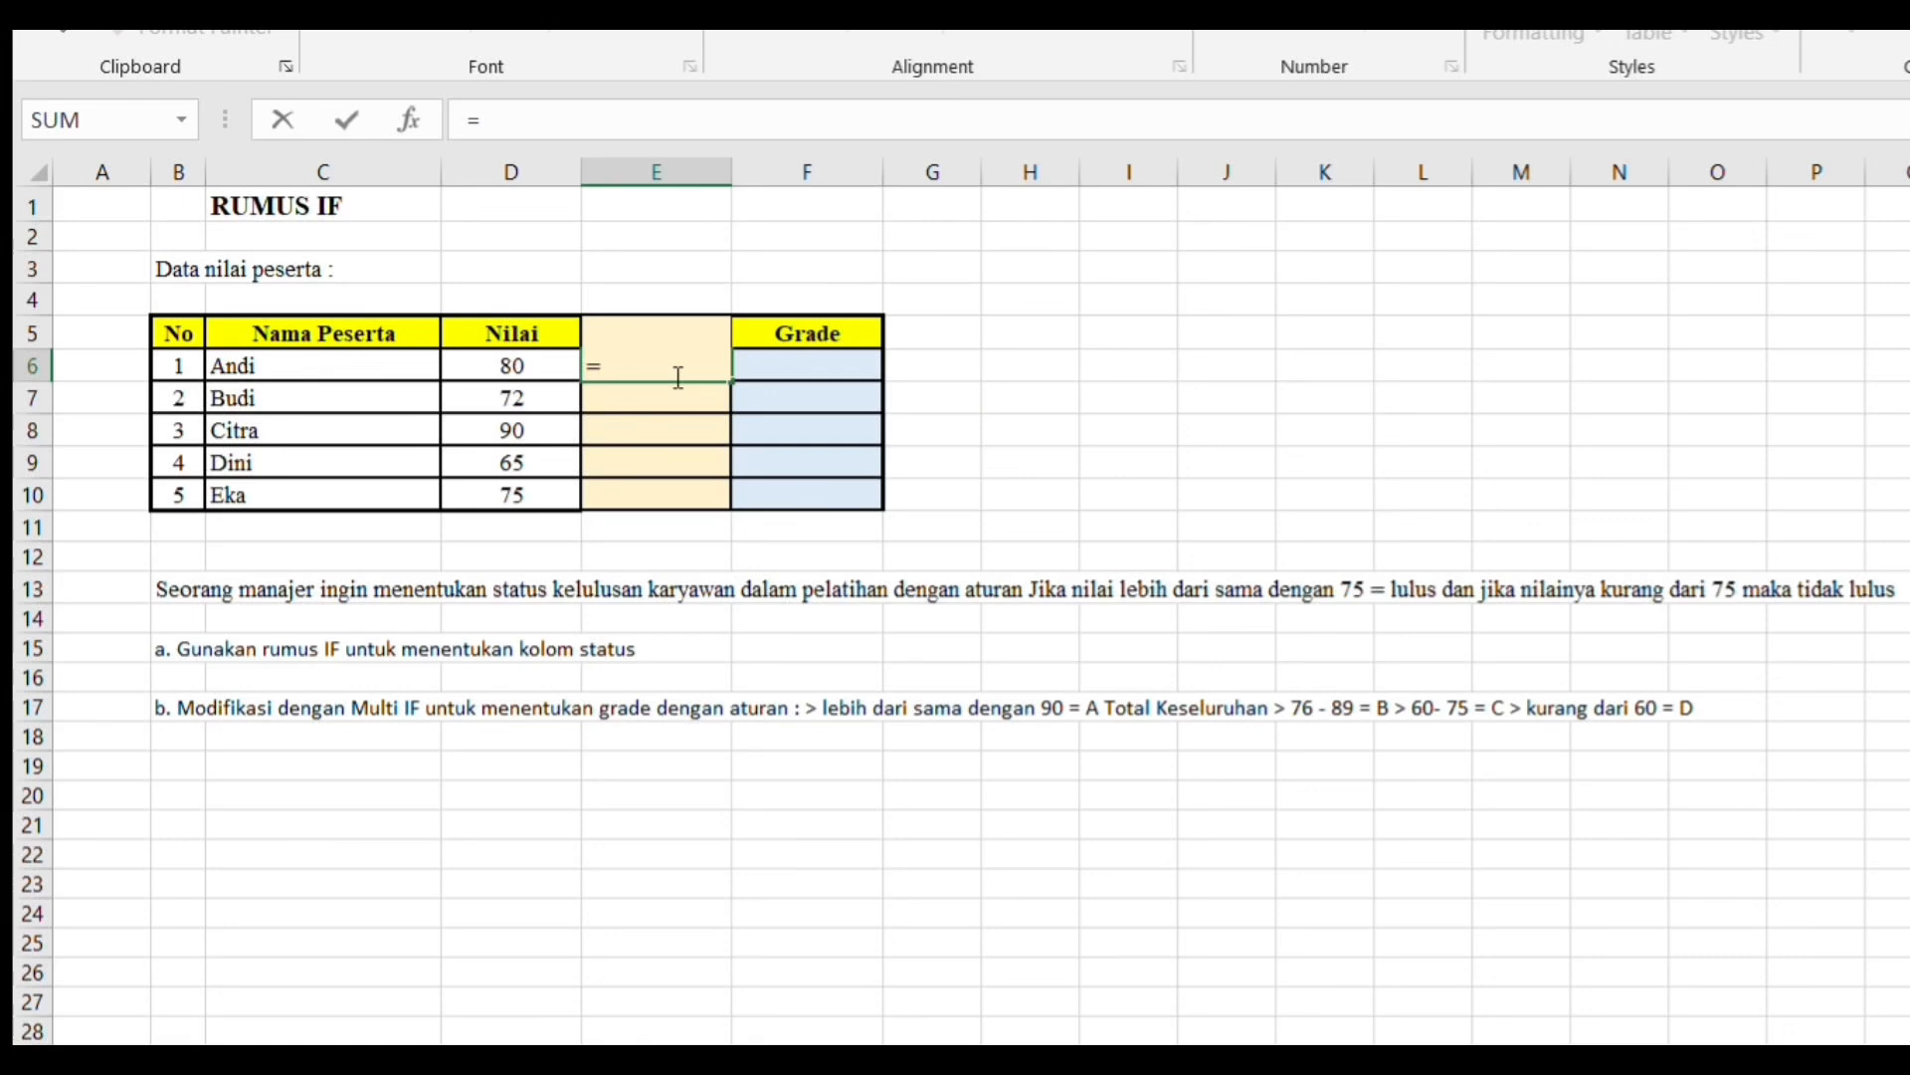
type("if(")
left_click(541, 368)
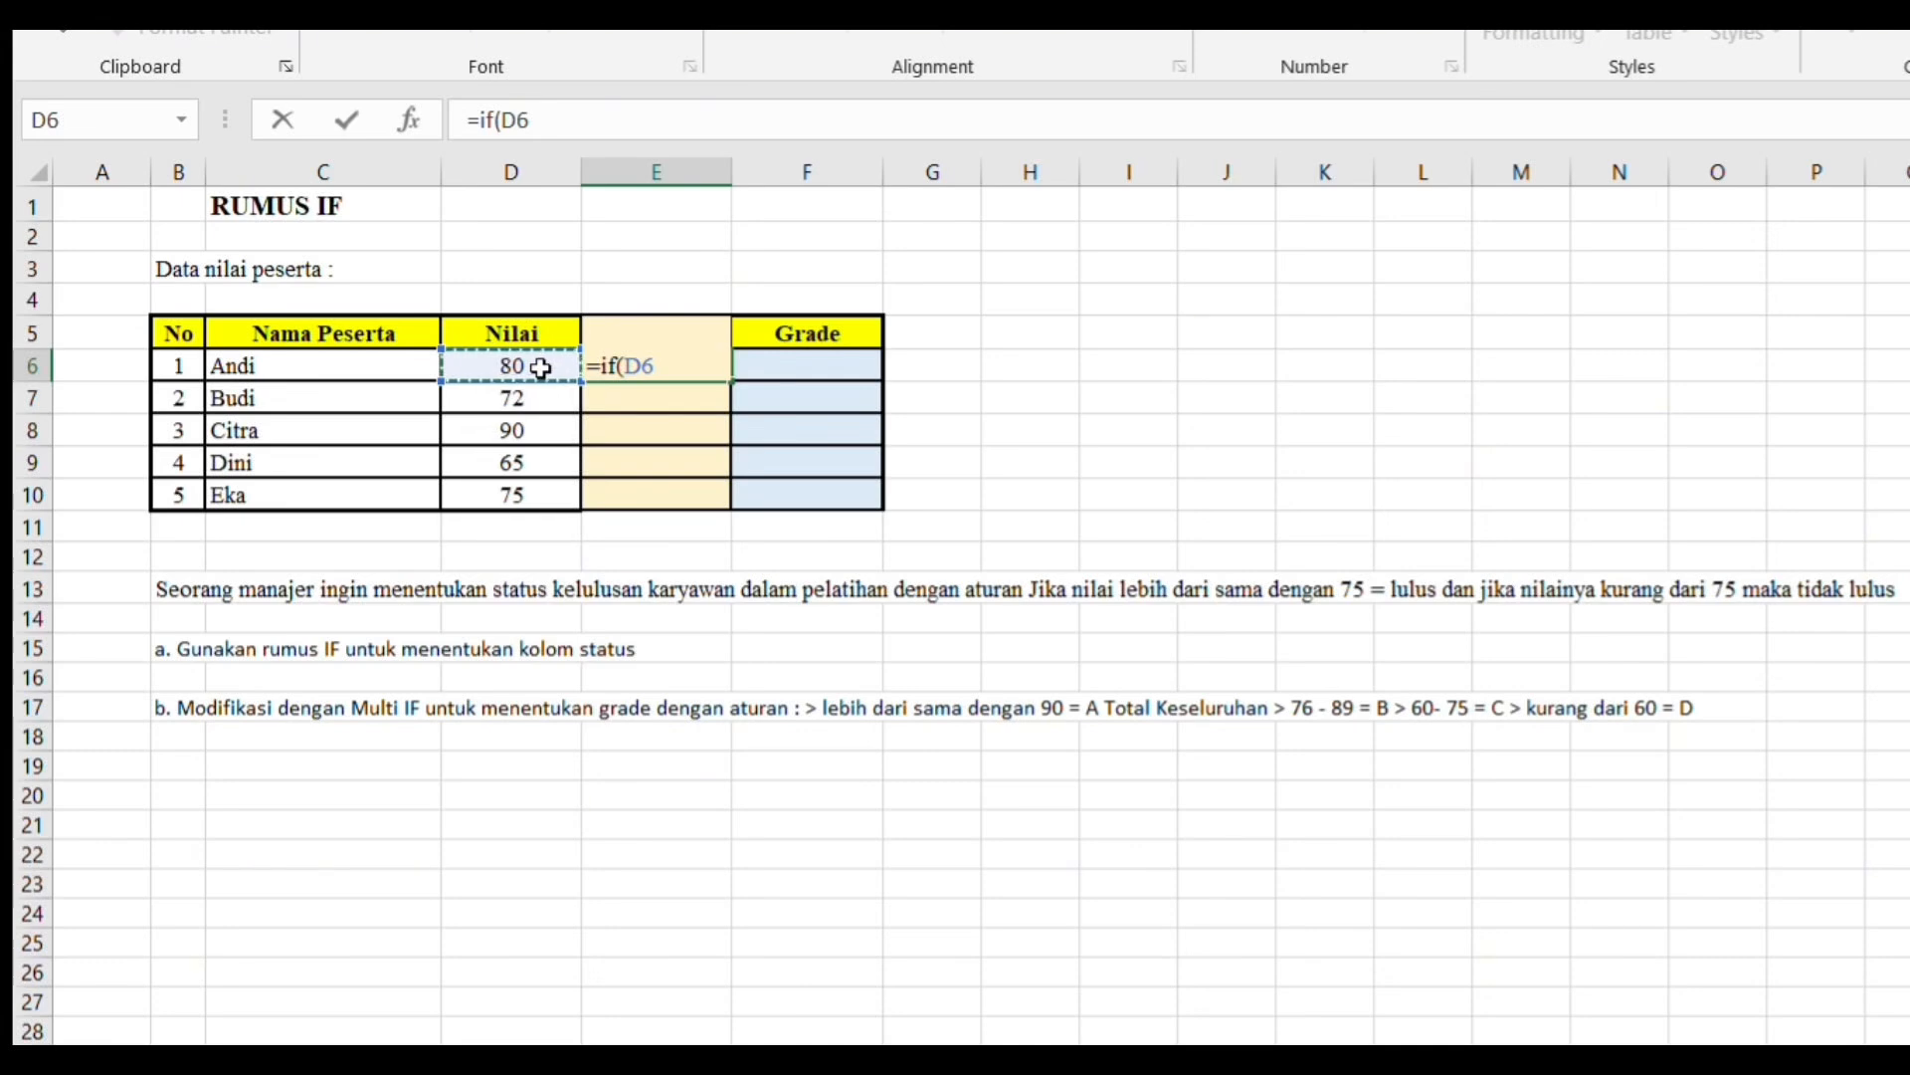
type(">=75")
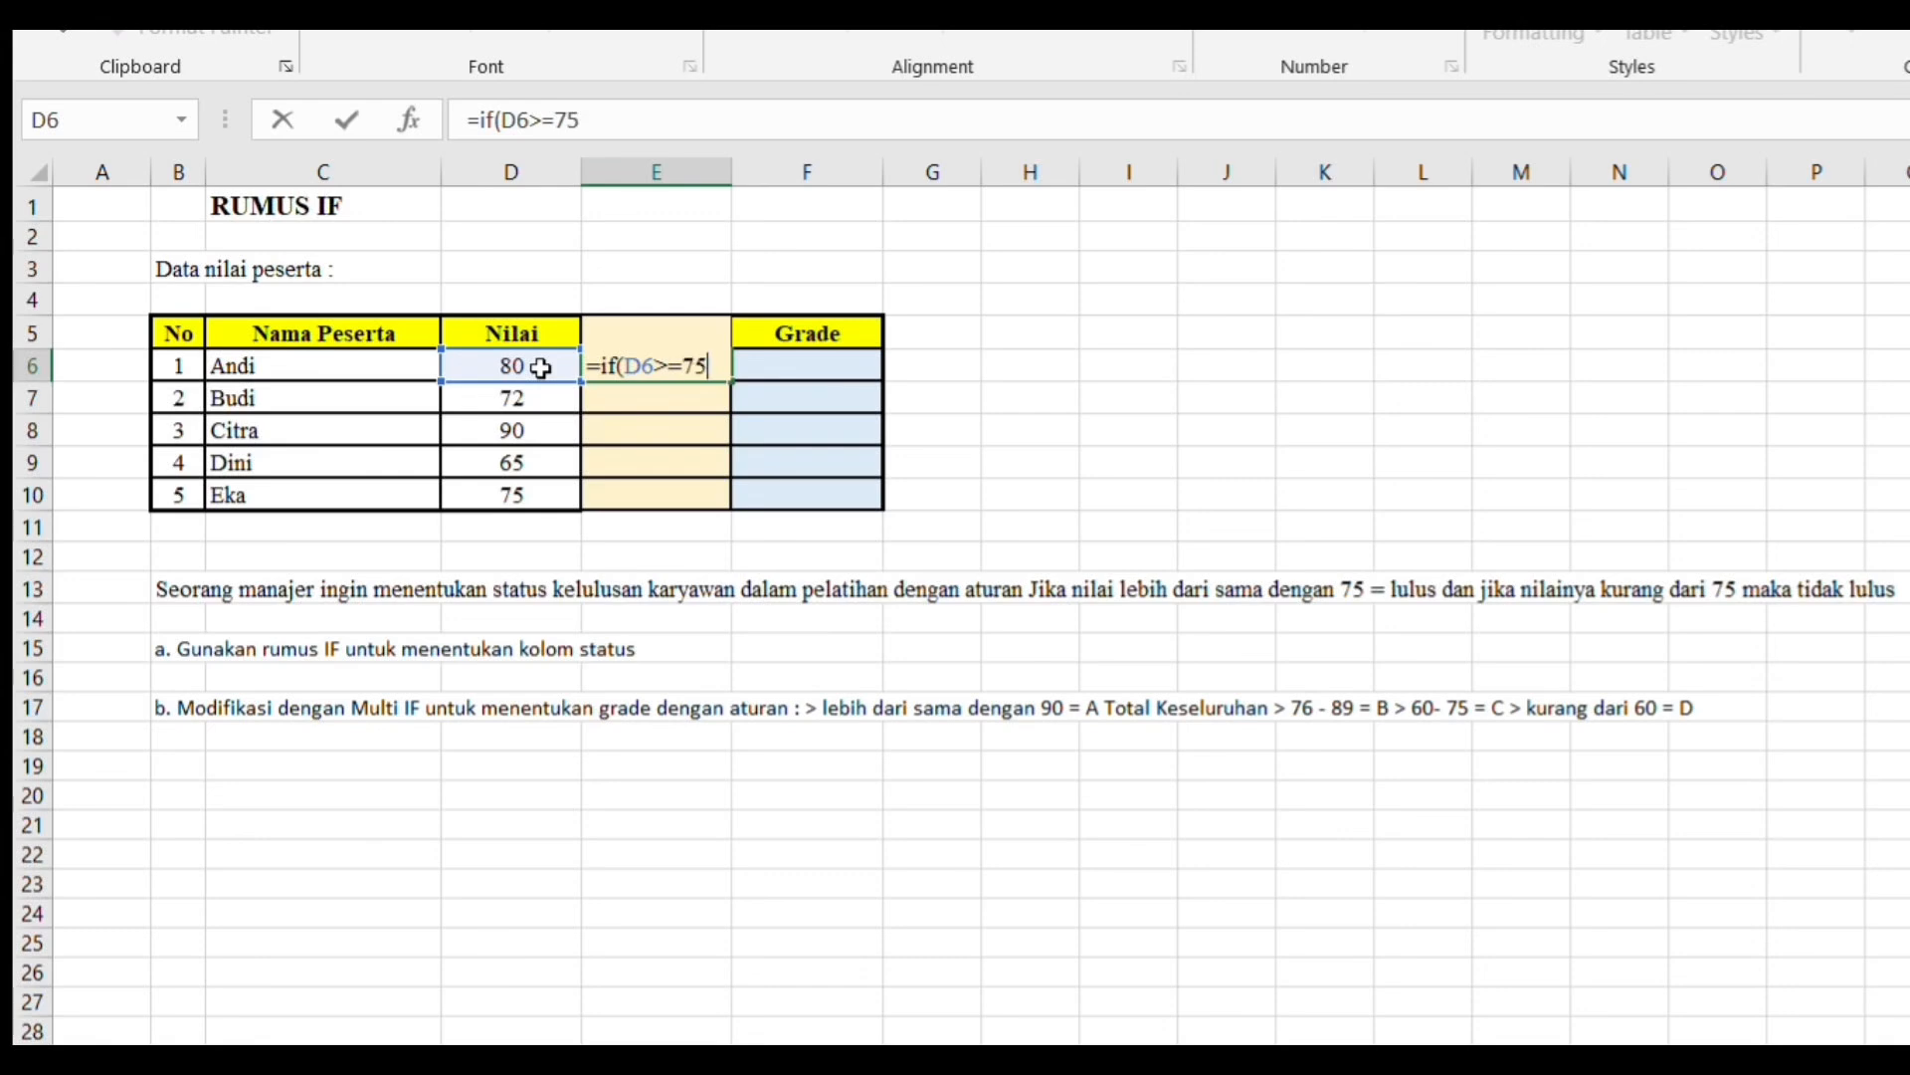
type(",\"lulu")
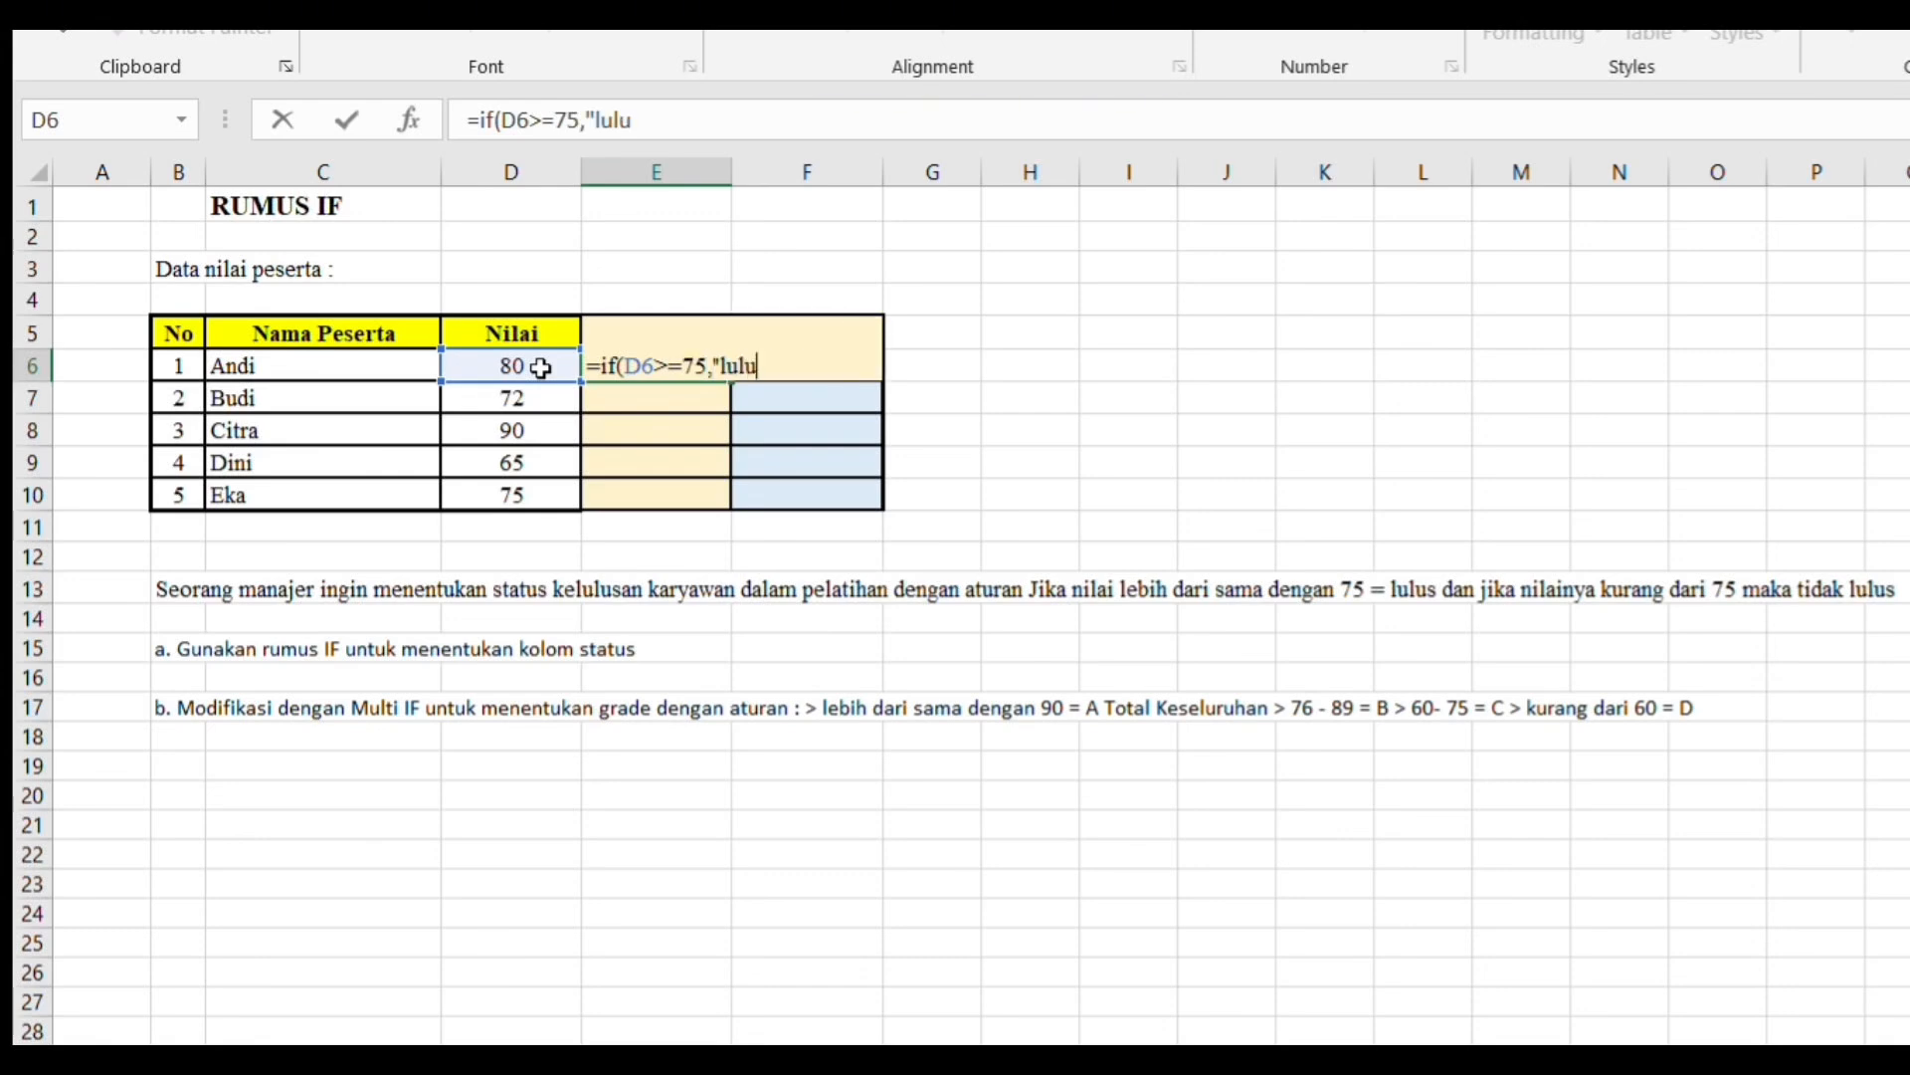
type("s\", tidak lulus")
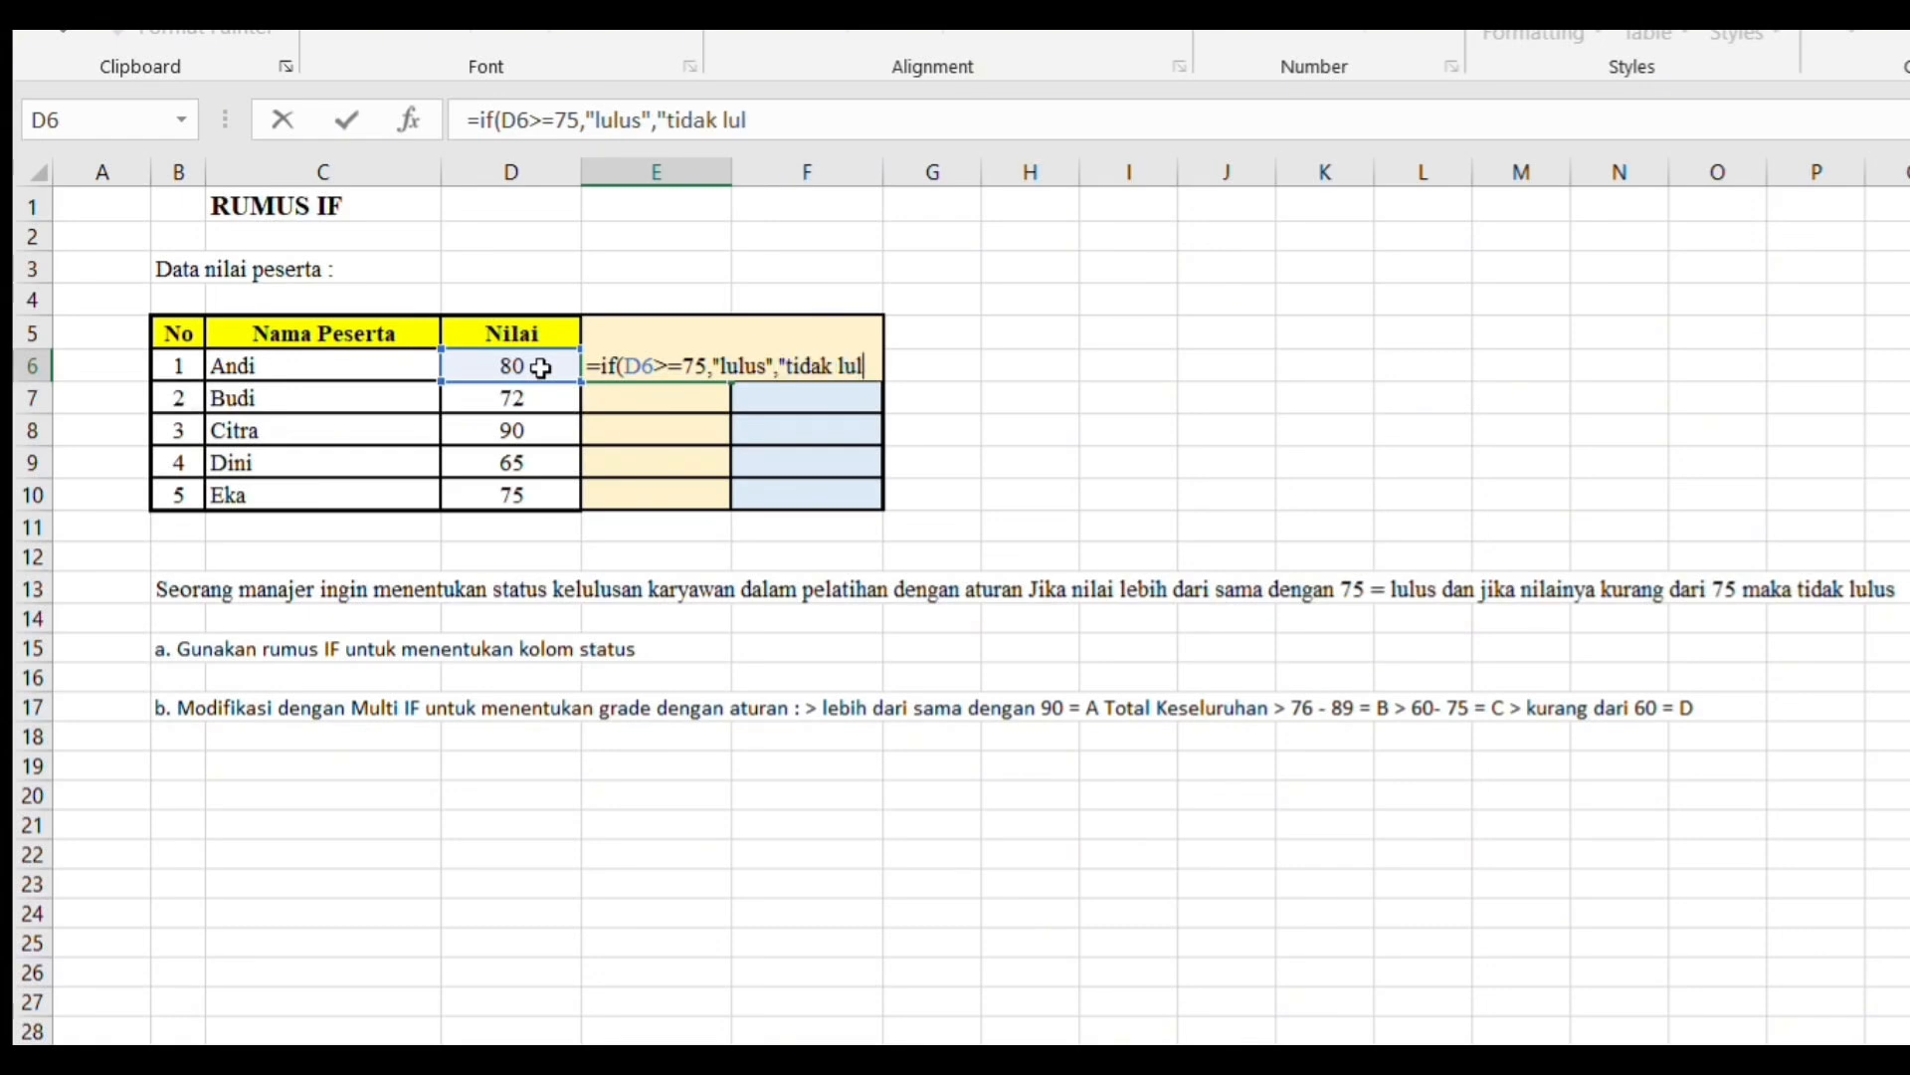
type("\"")
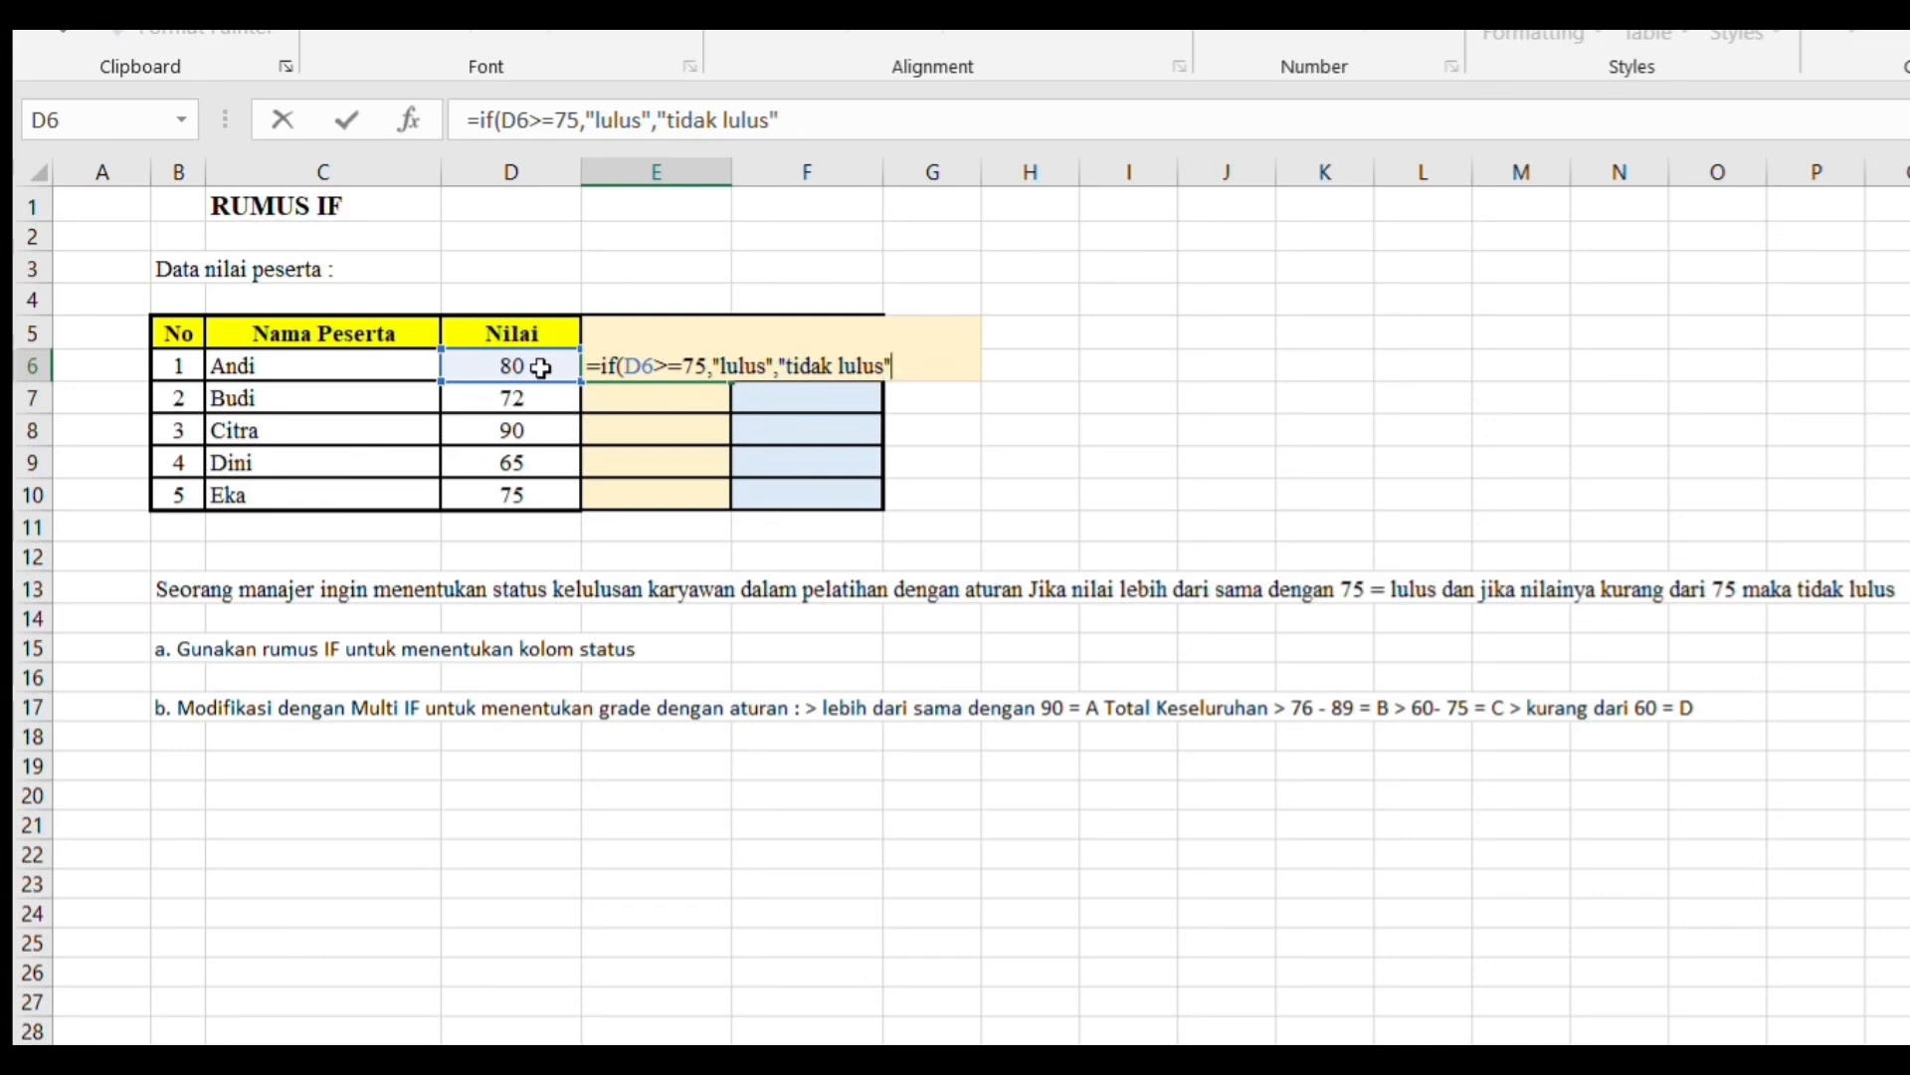
type(")")
key("Return")
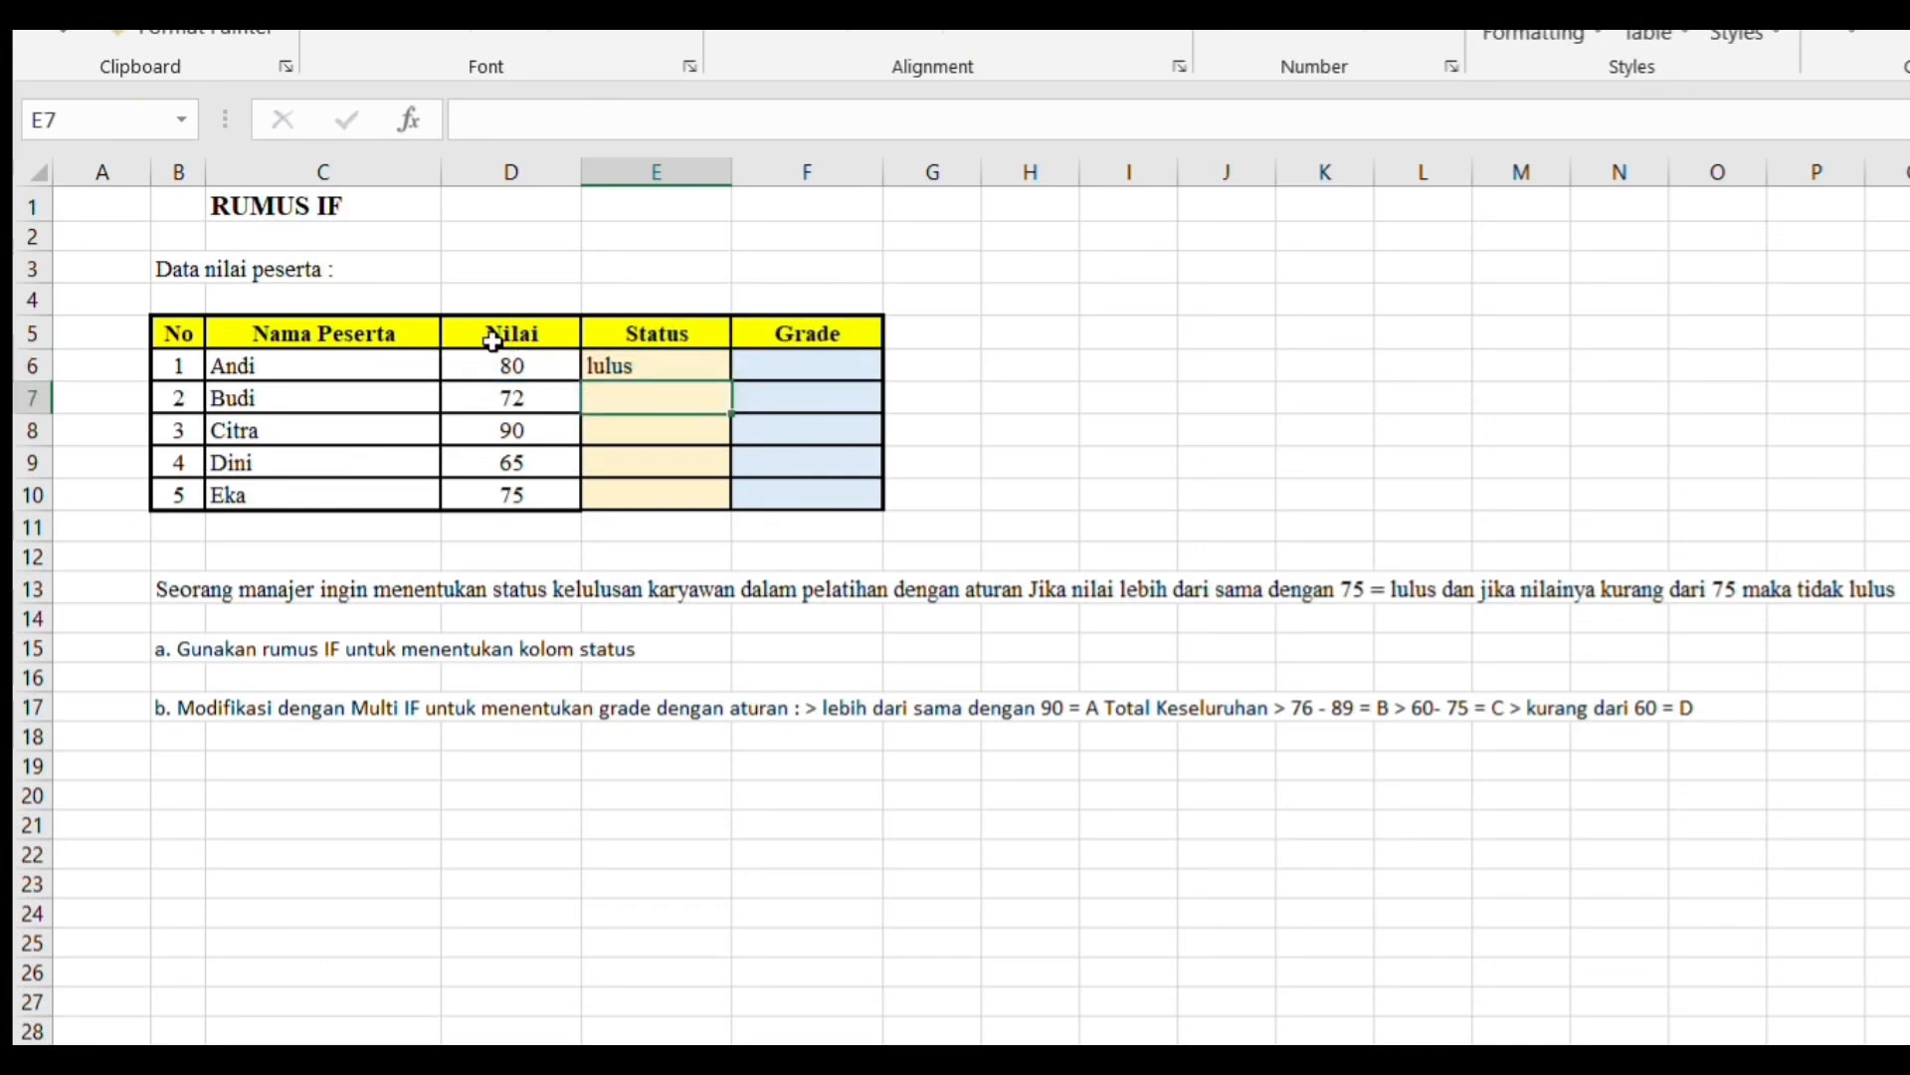
Copy the Status formula from E6 into E7 and fill it down through E10
left_click(676, 362)
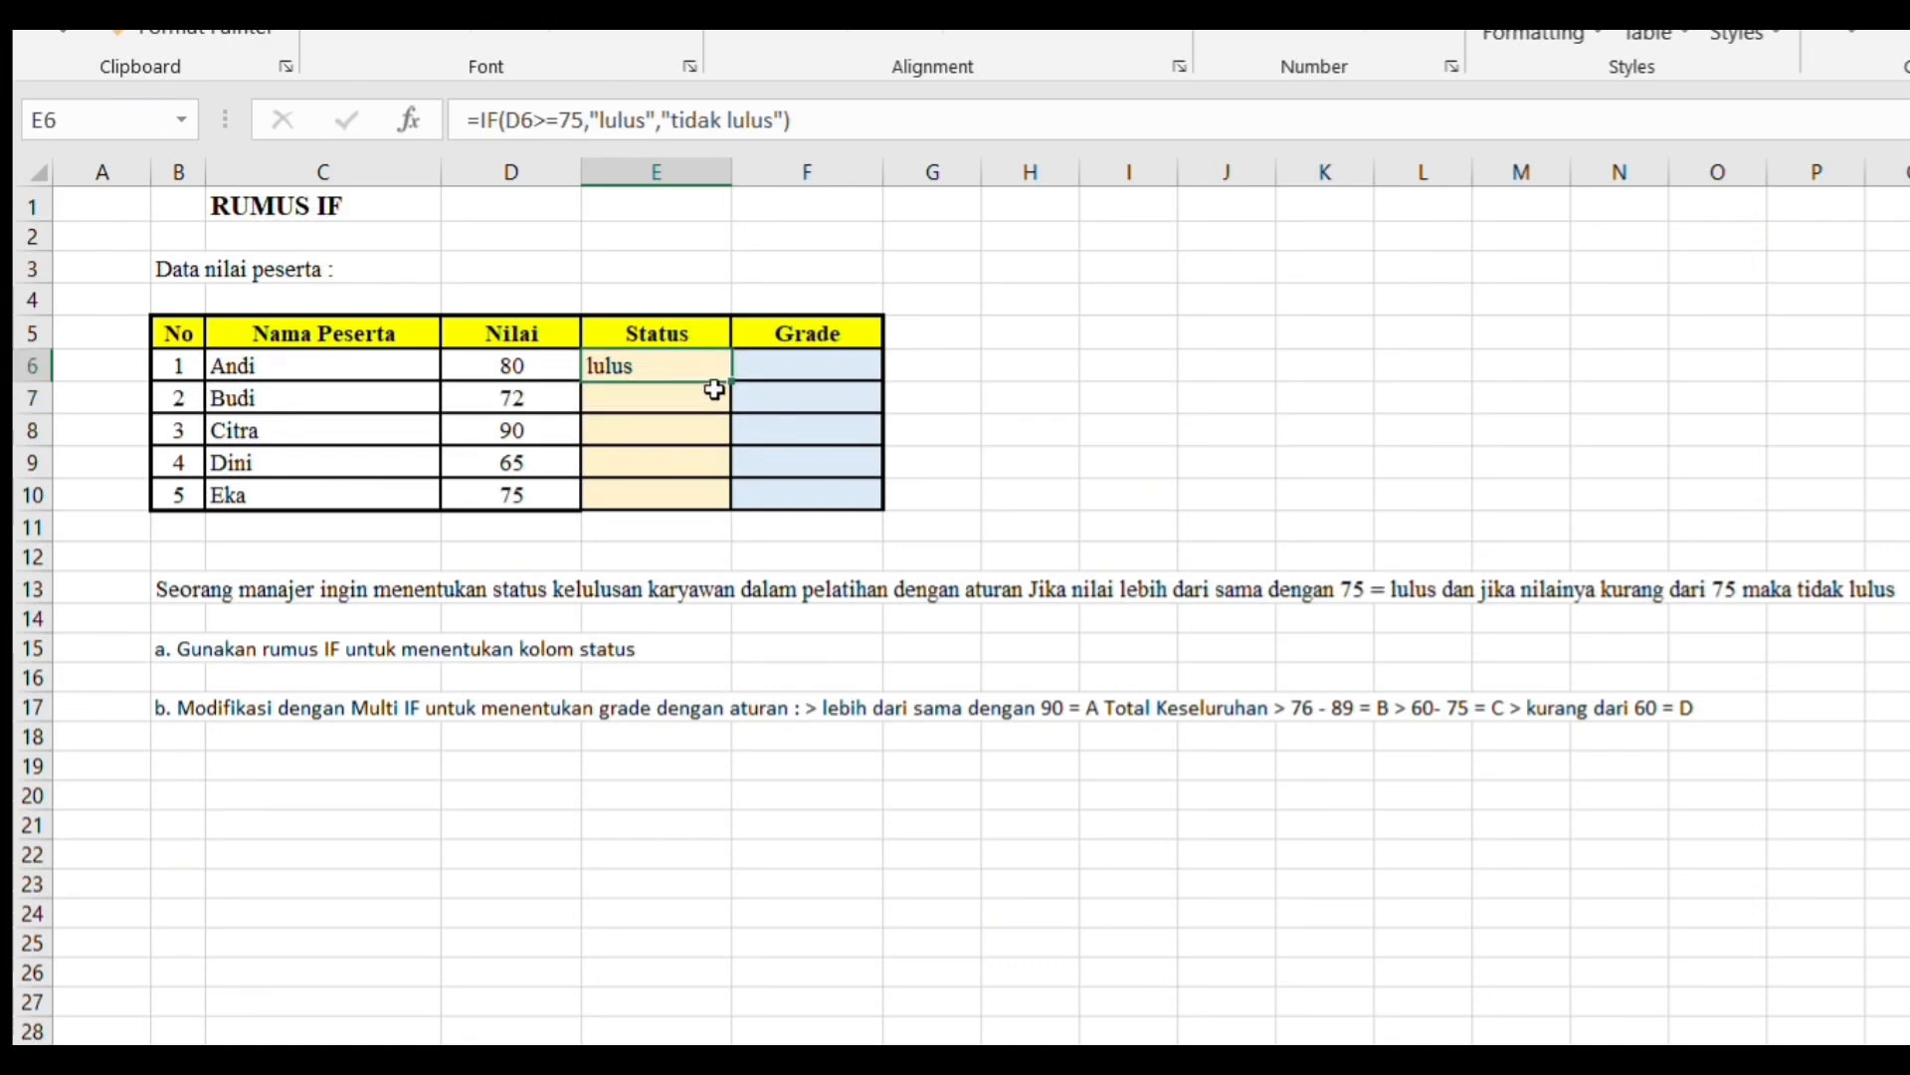
left_click(655, 399)
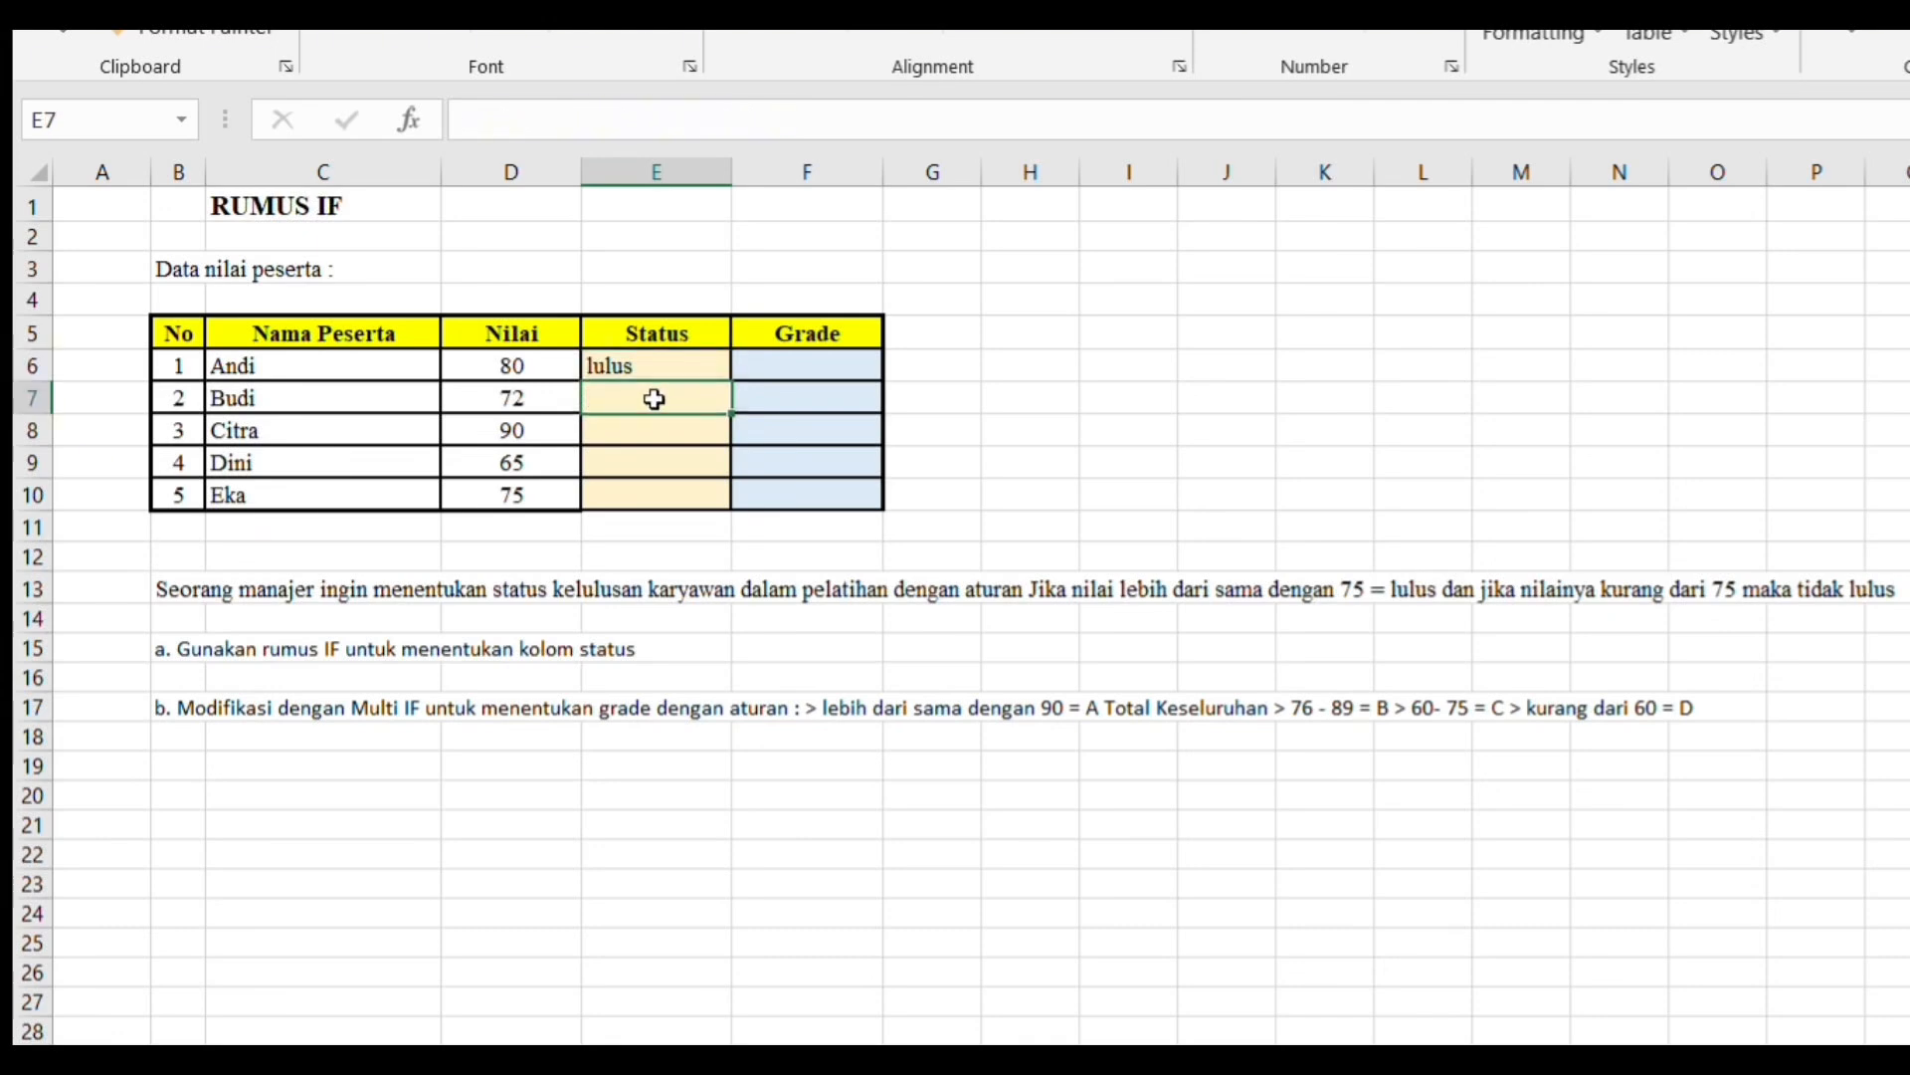
type("=")
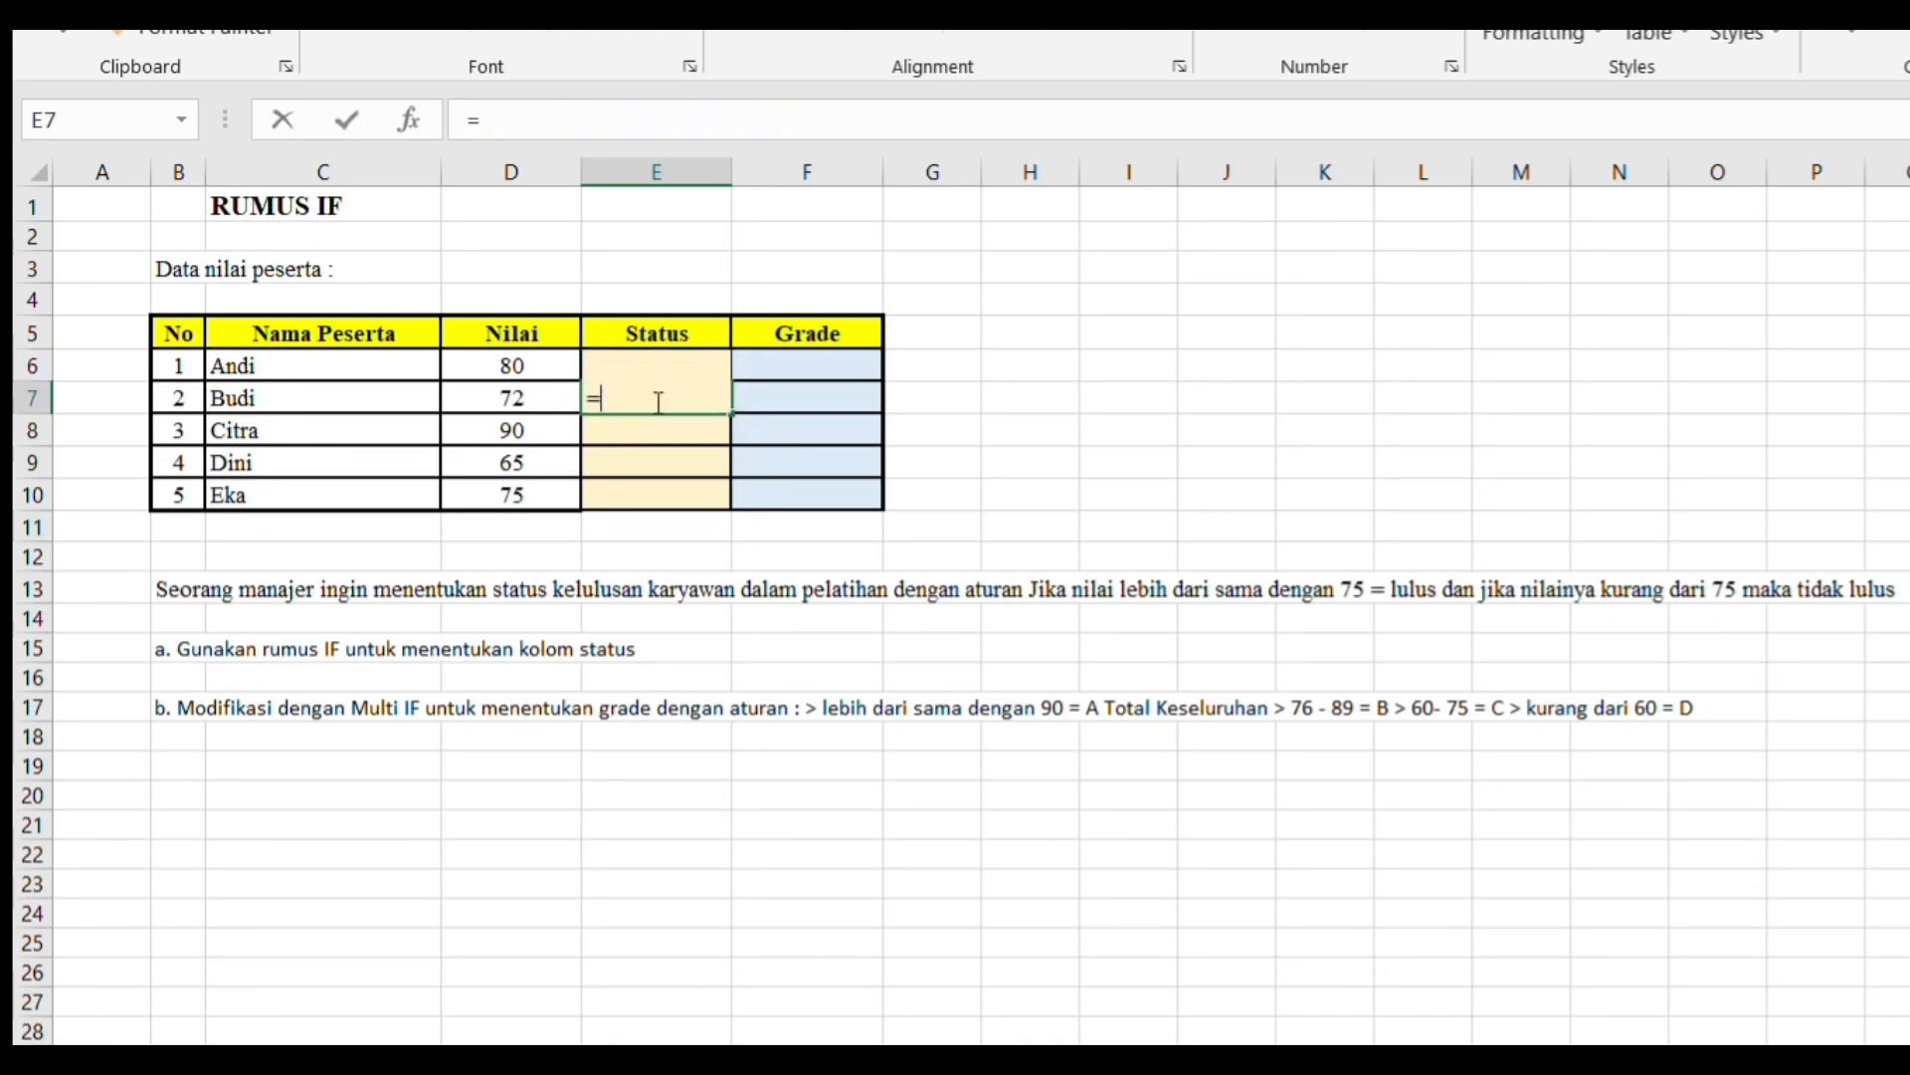
left_click_drag(733, 414, 738, 505)
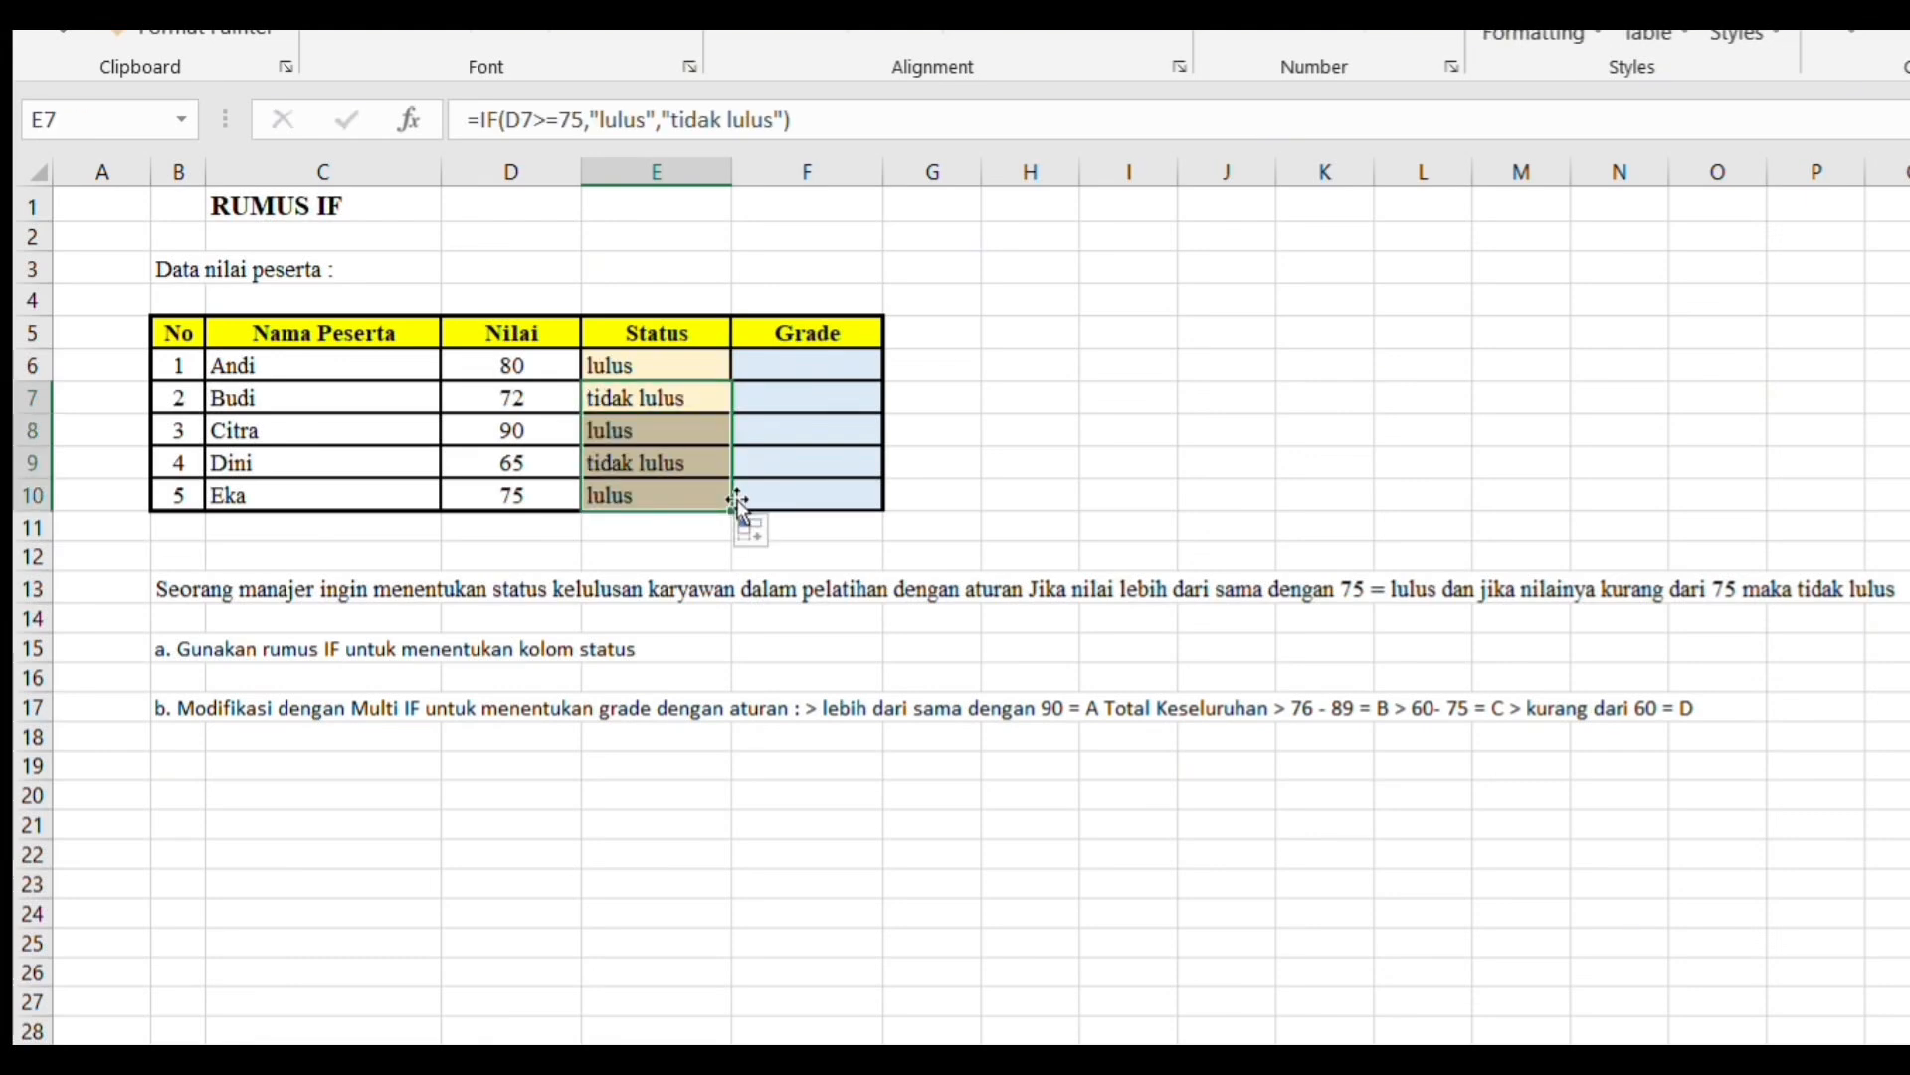
left_click(978, 390)
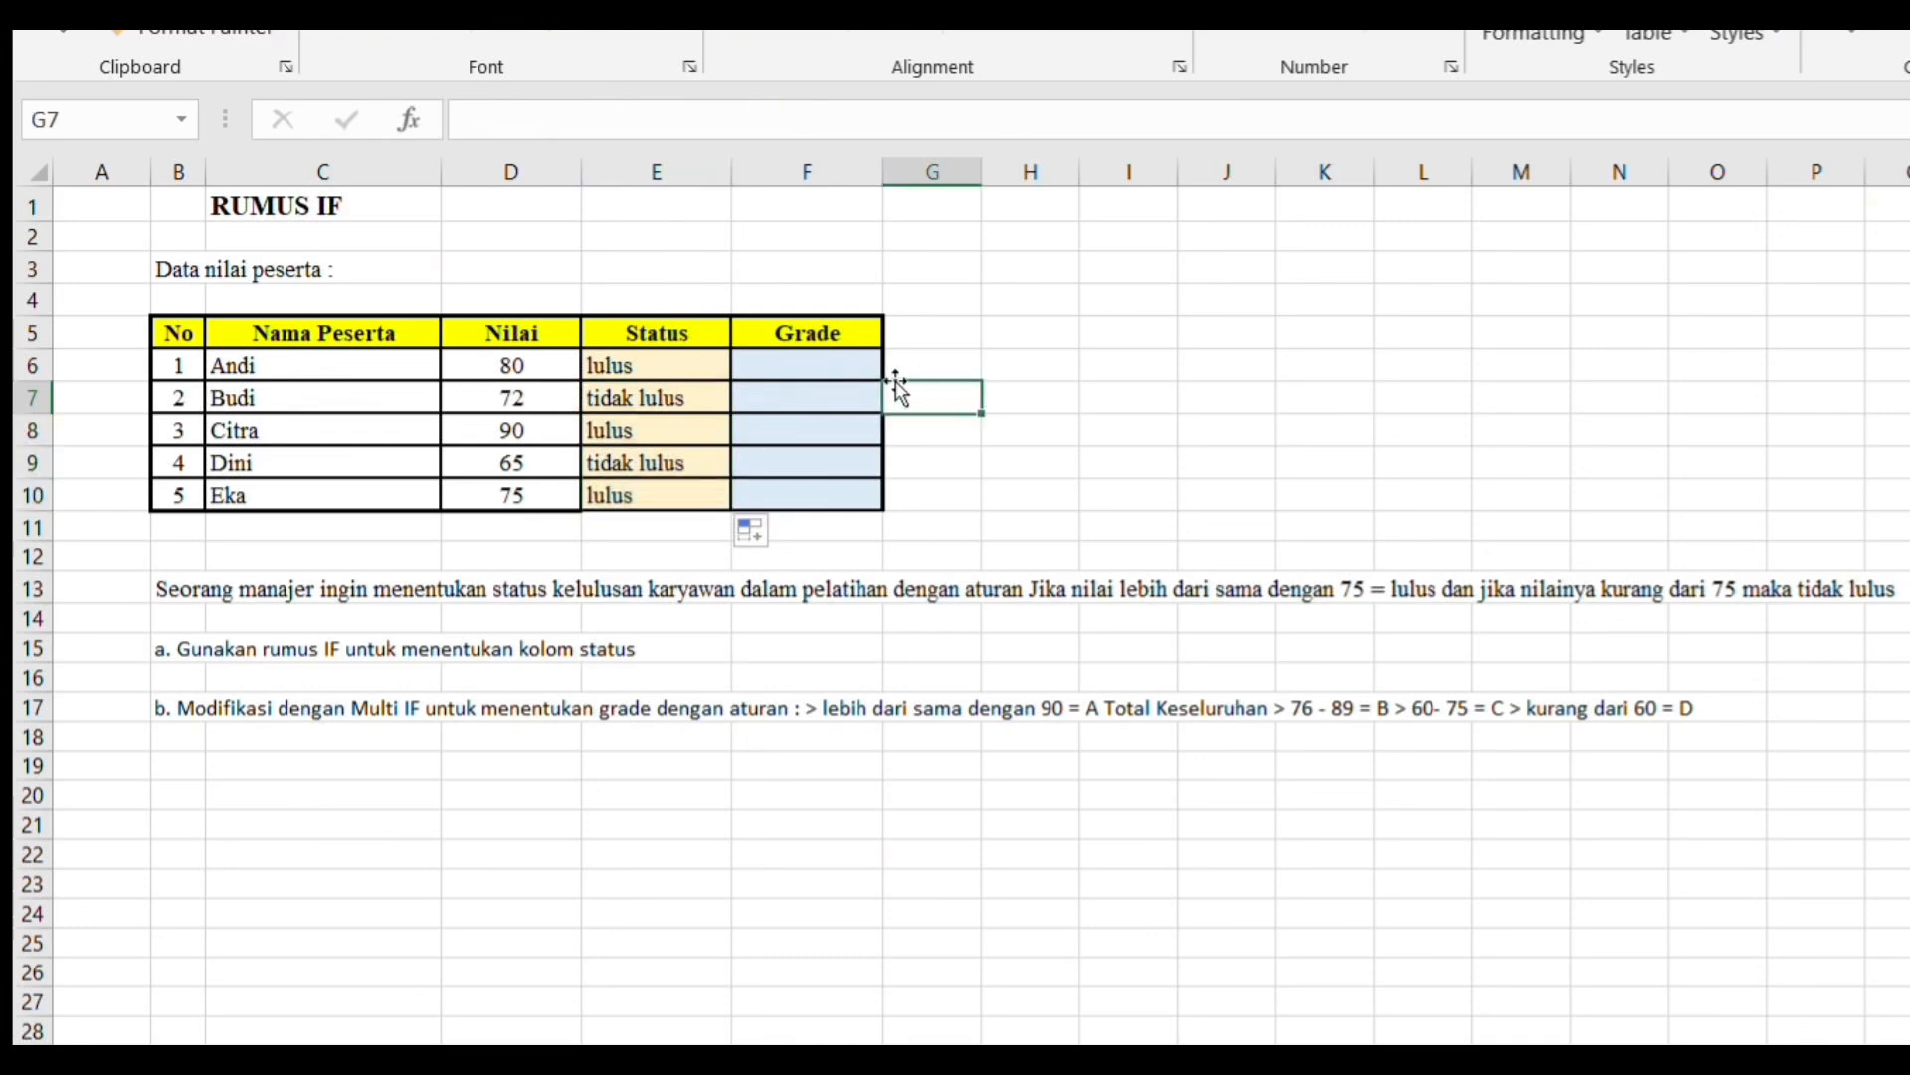
Begin a nested IF formula in Grade cell F6, giving "A" for D6>=90 and "B" for D6>=76
left_click(816, 356)
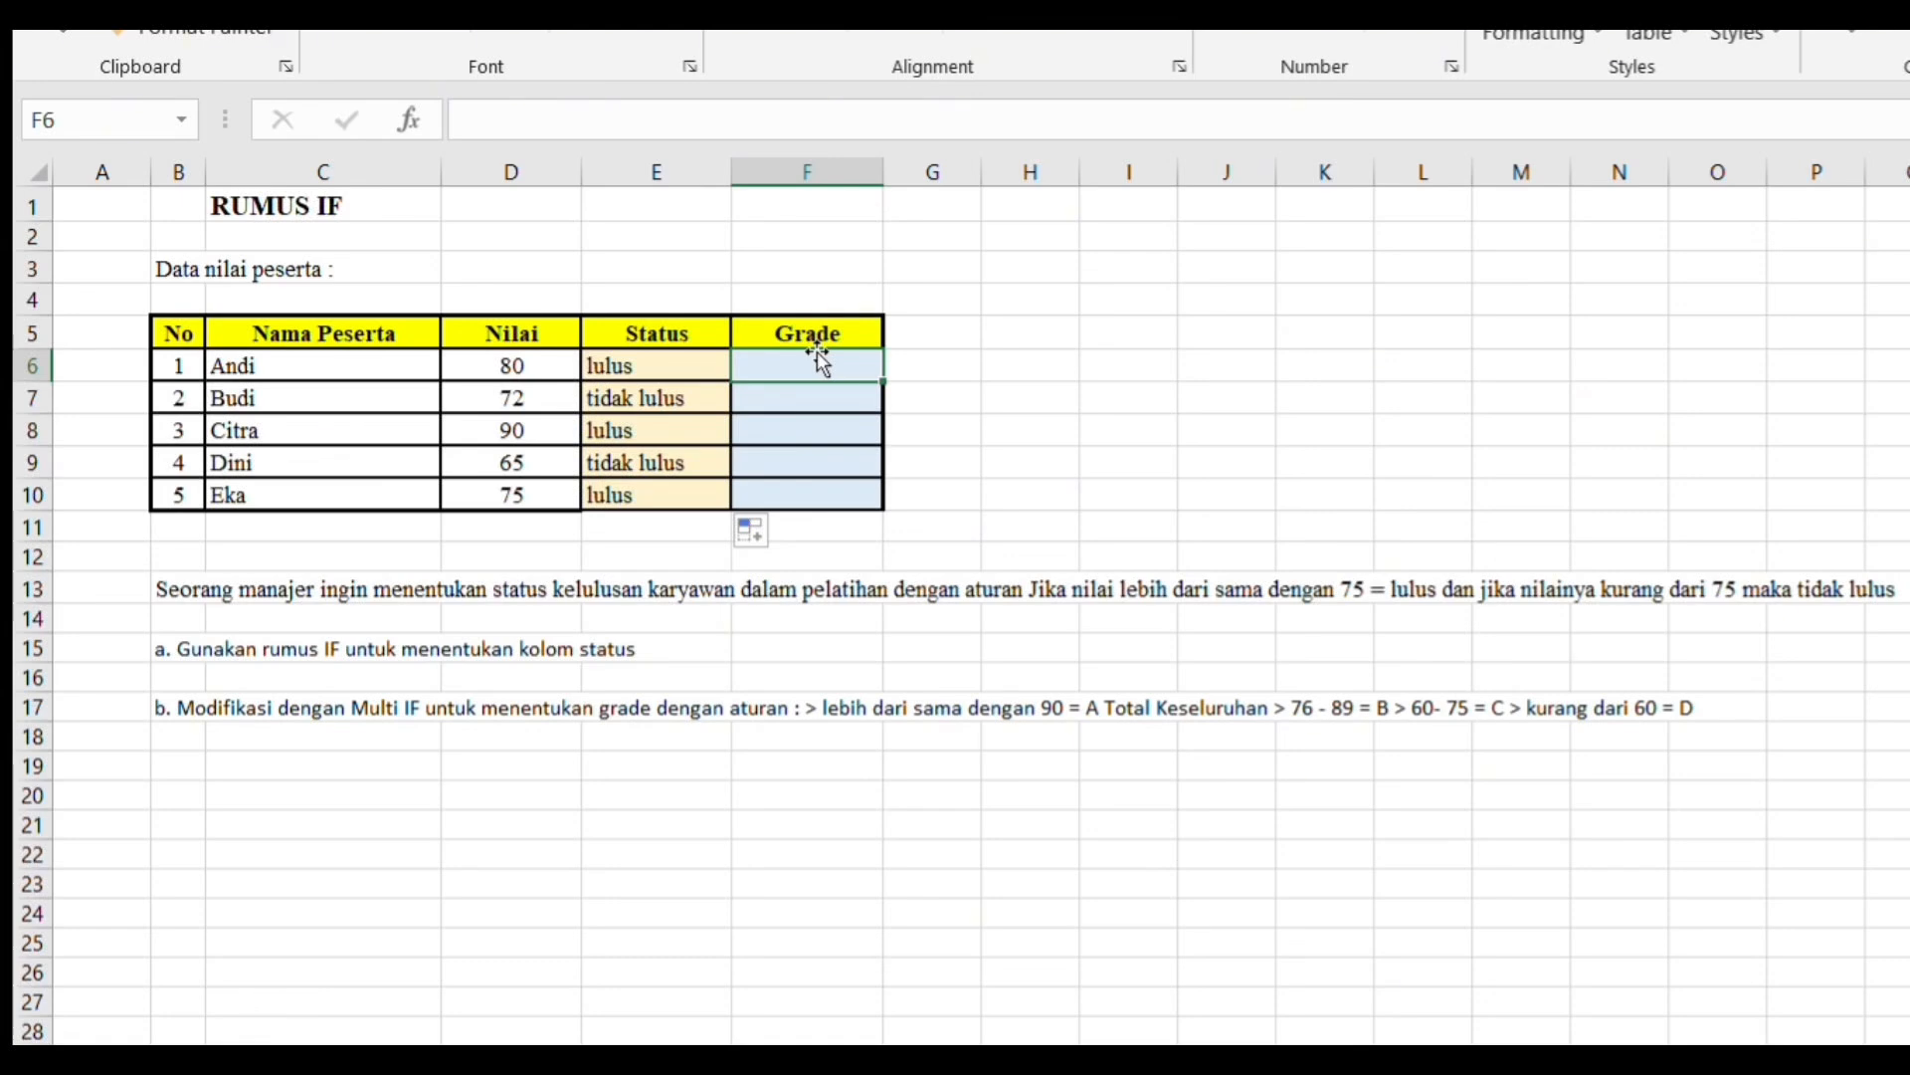
type("=")
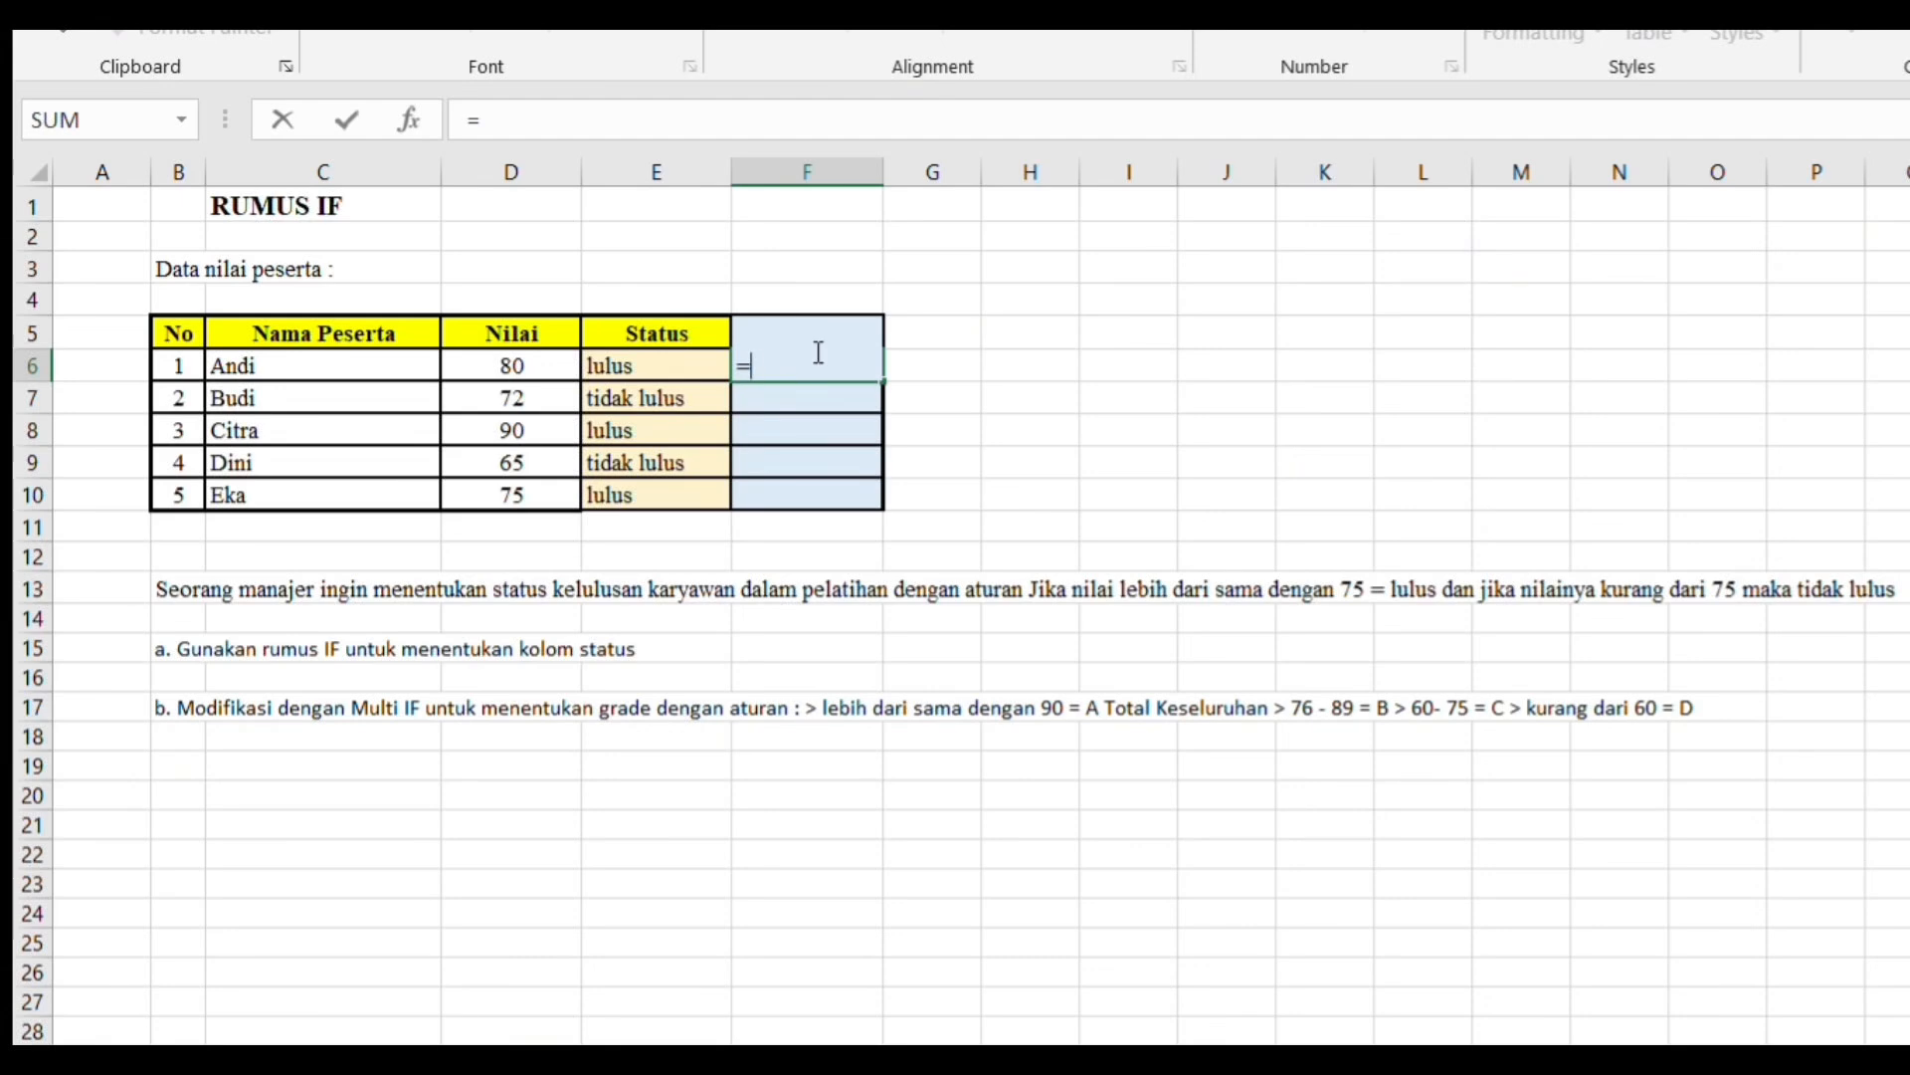
type("if(")
left_click(500, 369)
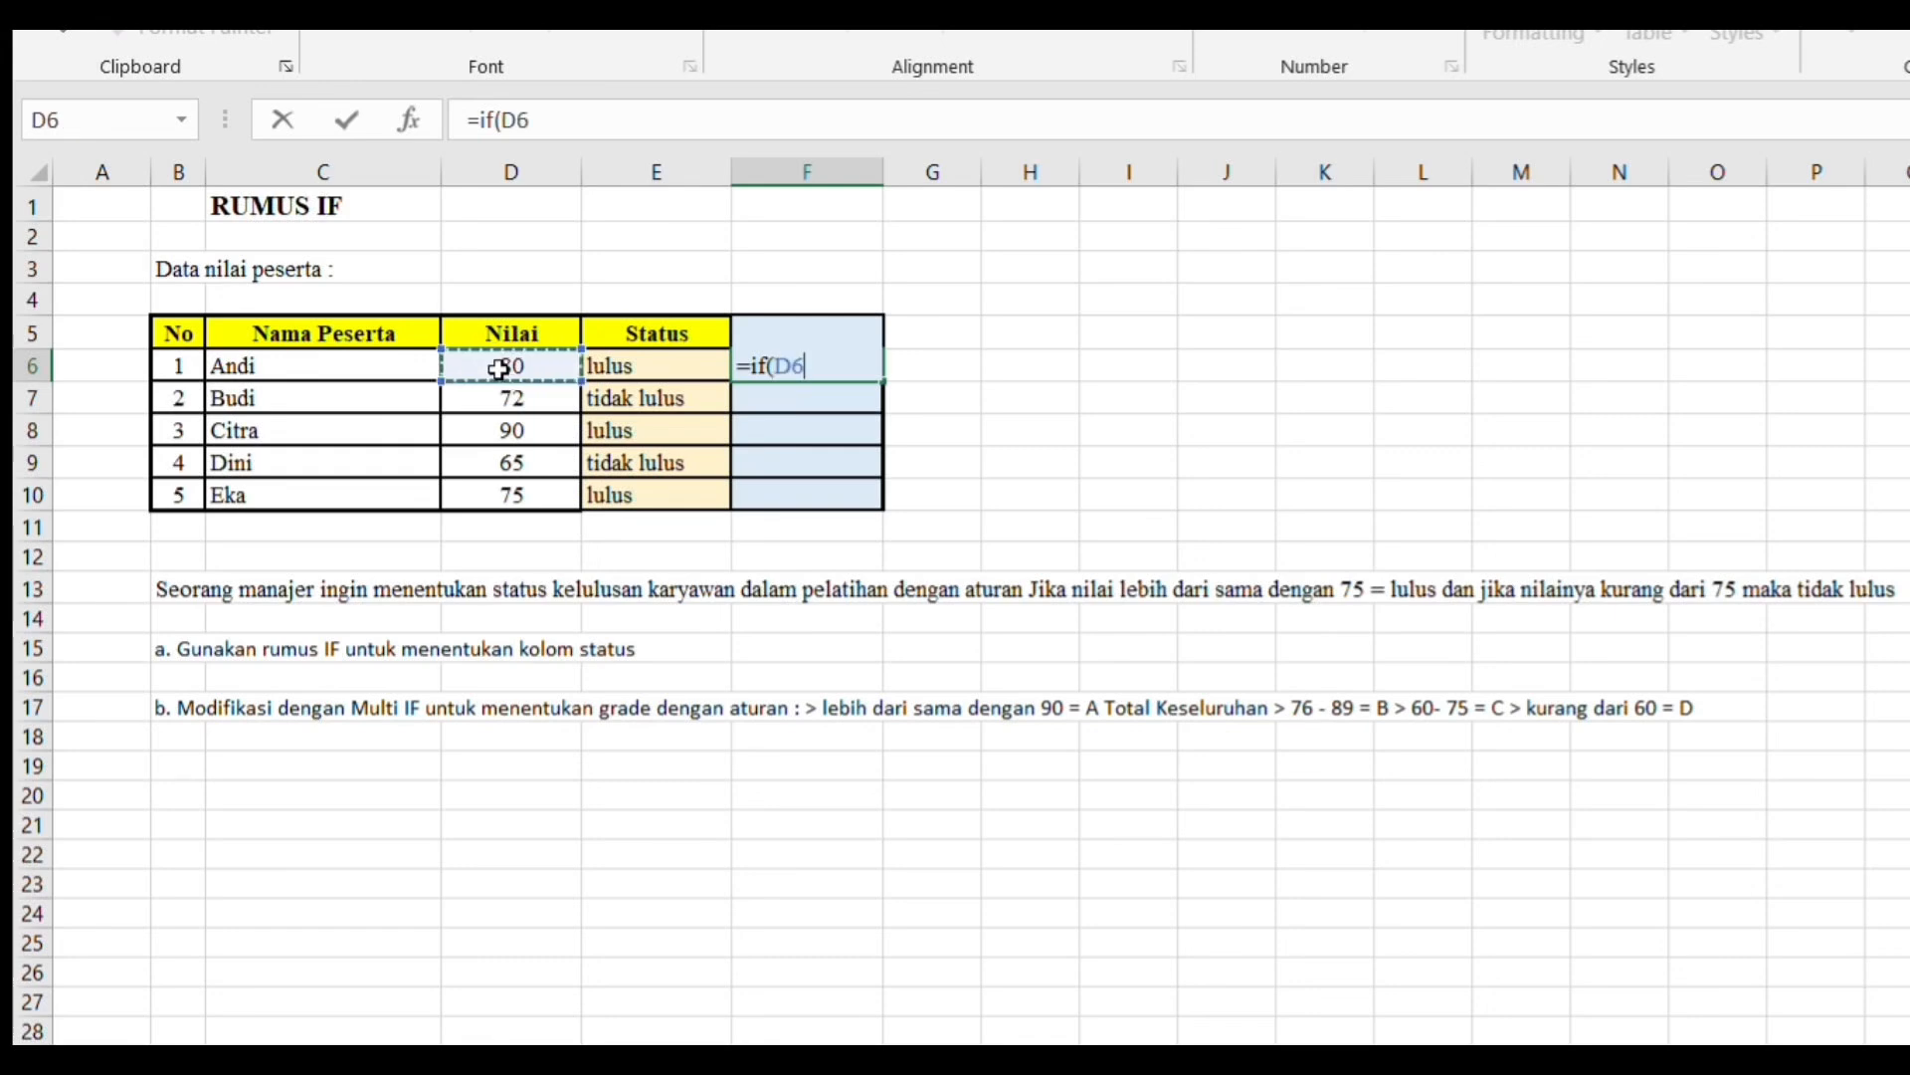
type(">=90")
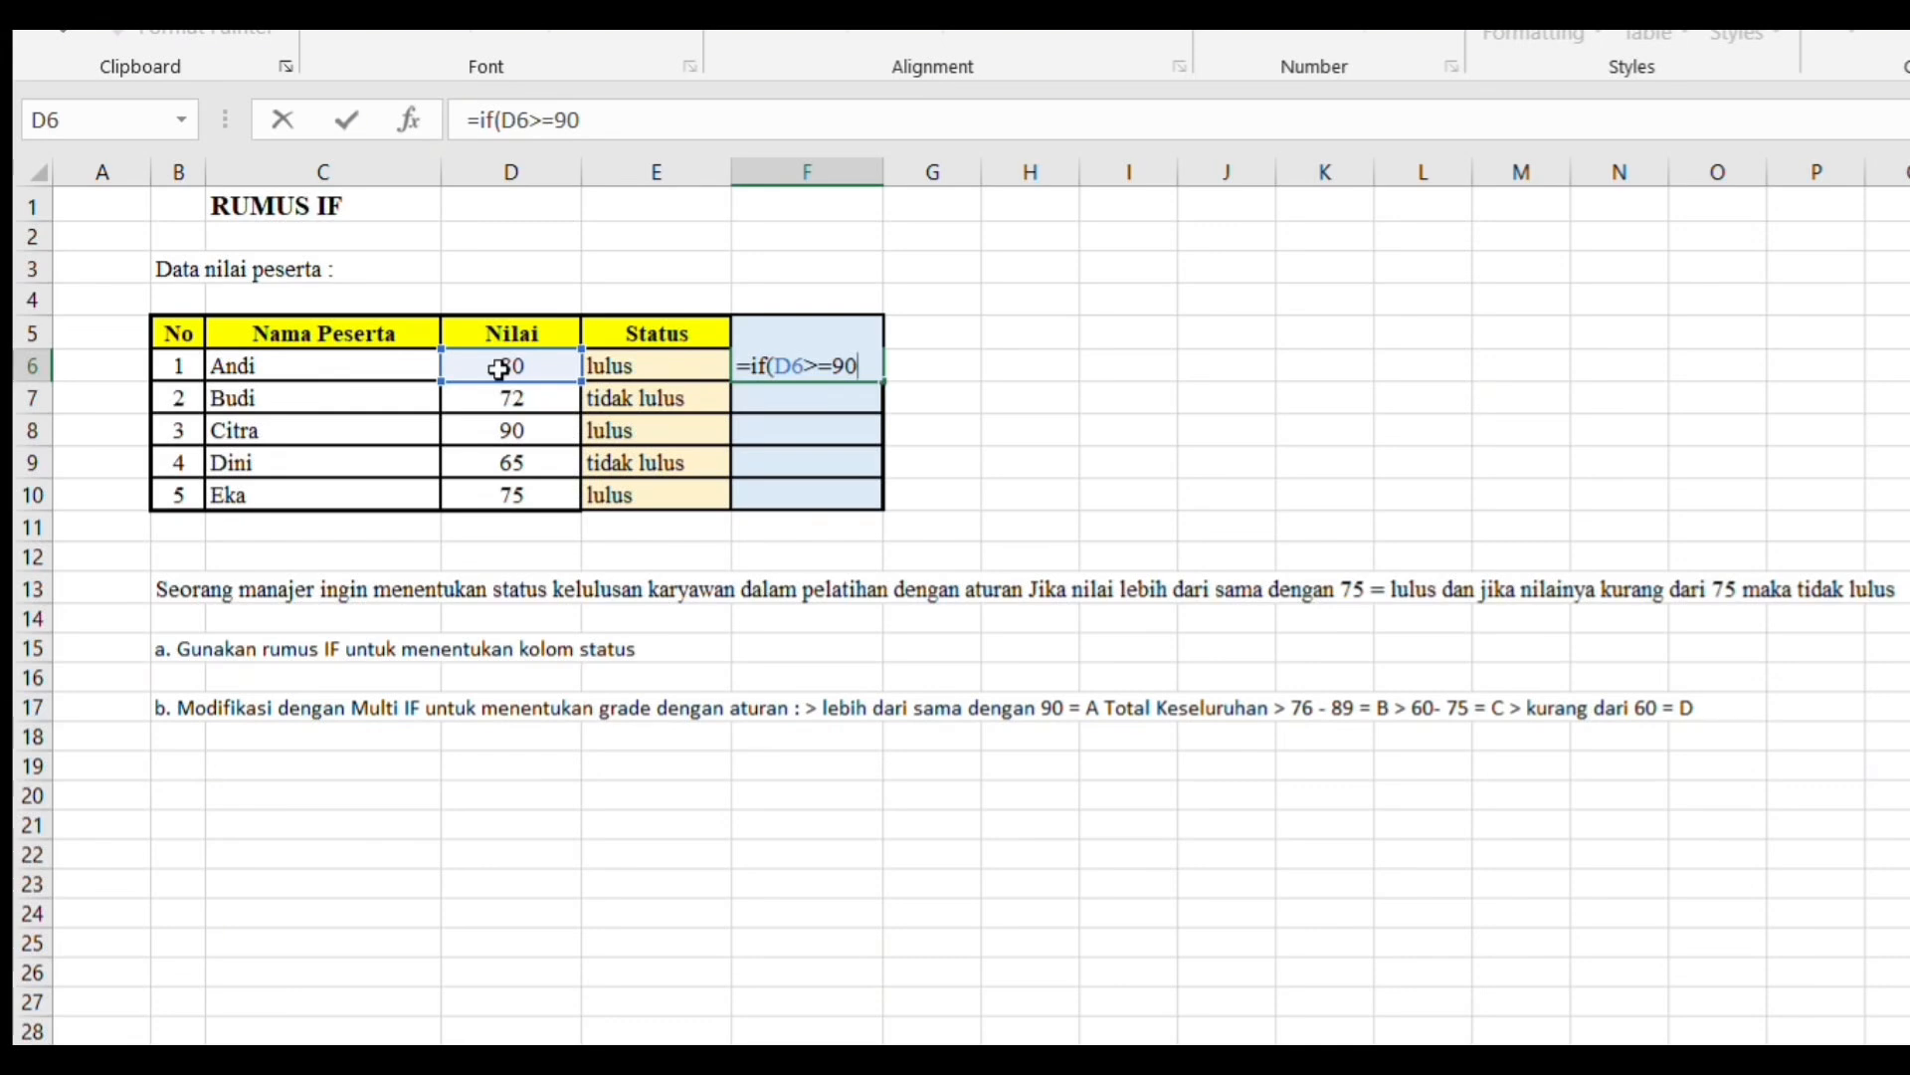
type(",\"A")
type("\"")
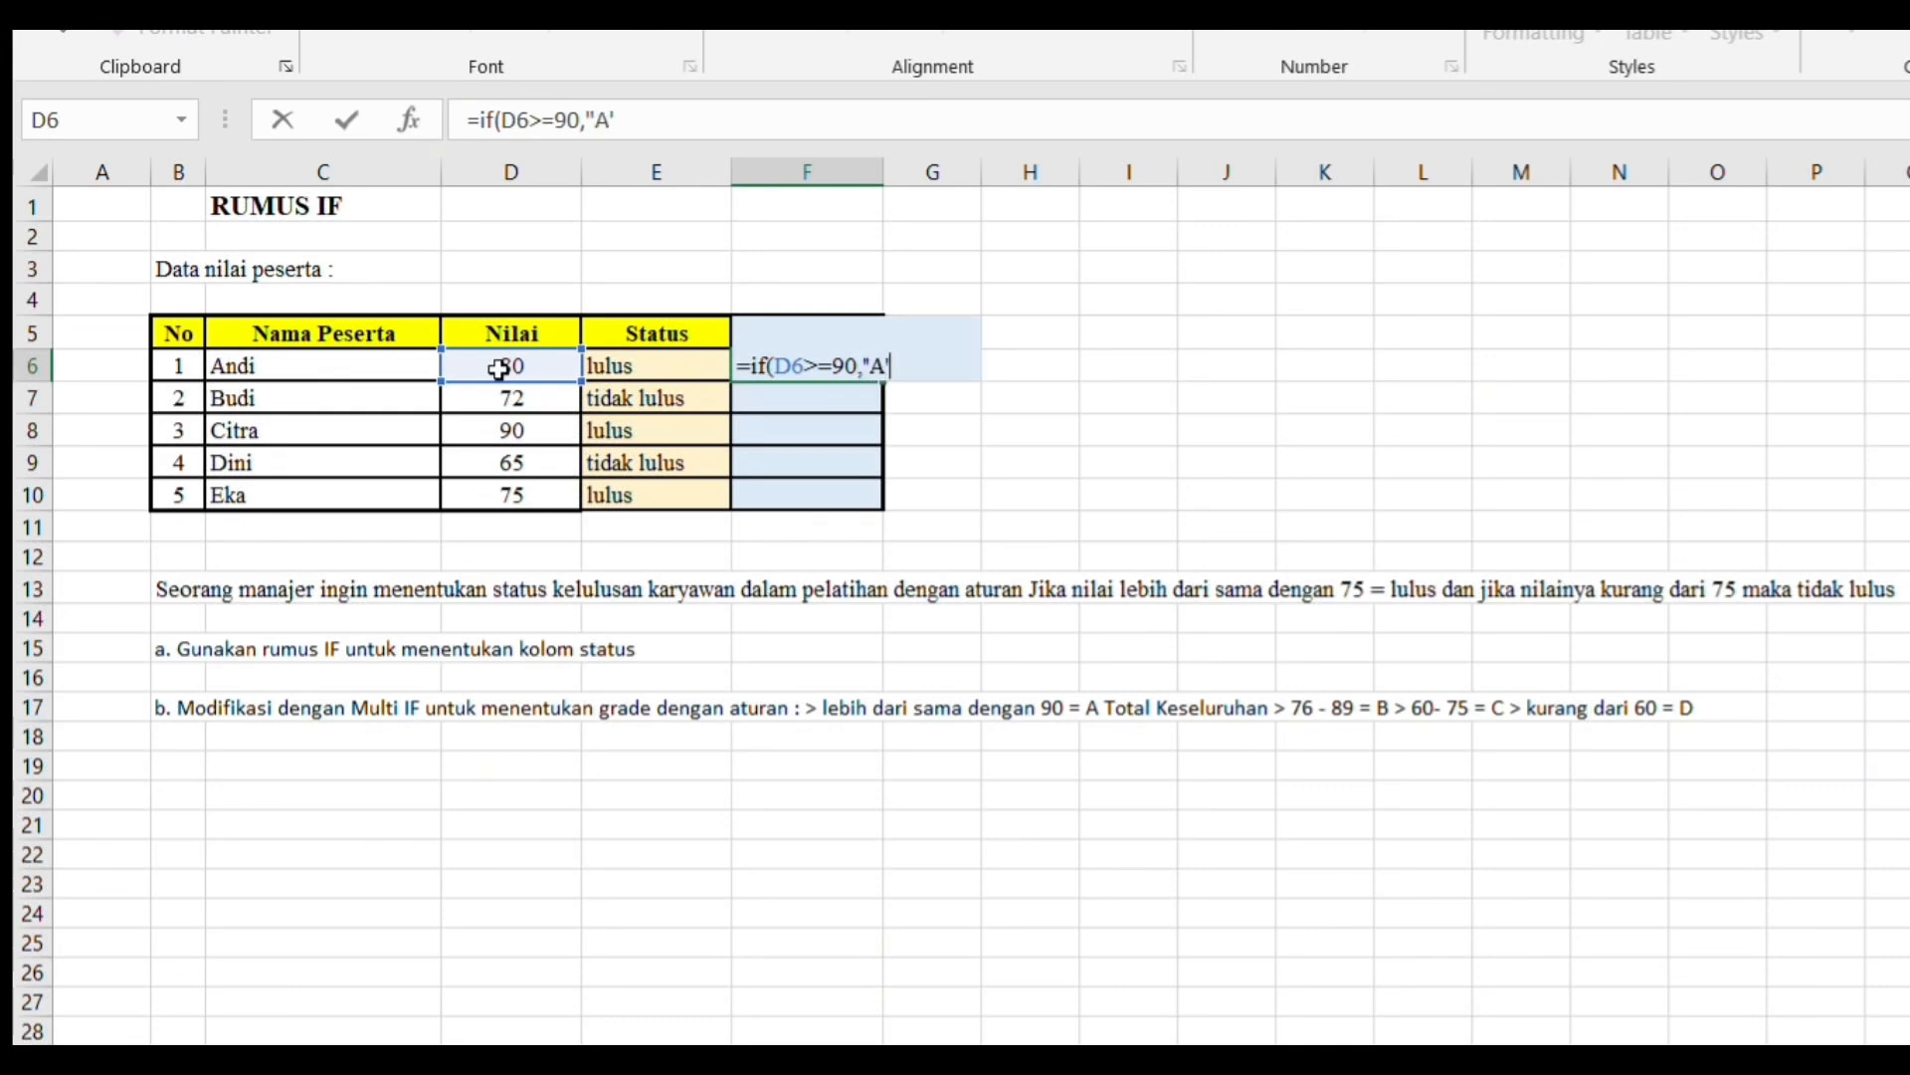
type(",if(")
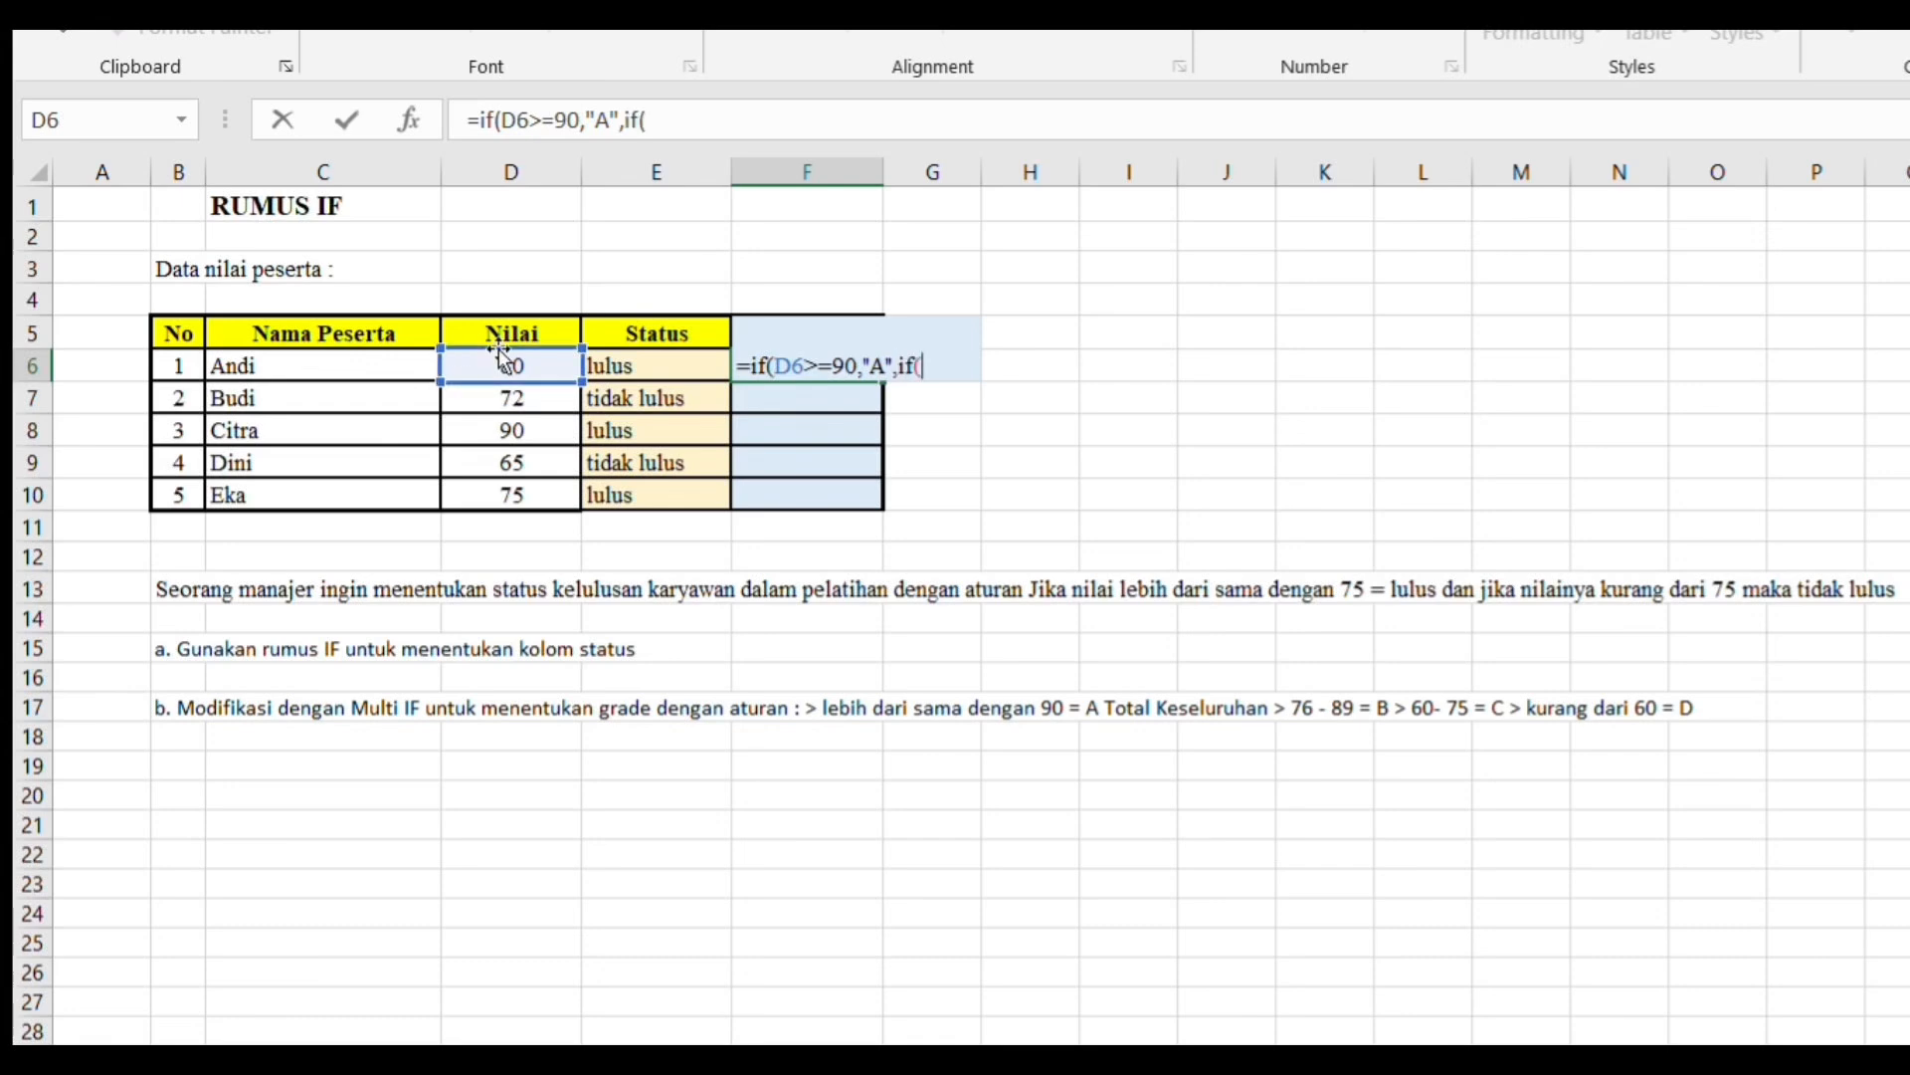
left_click(502, 364)
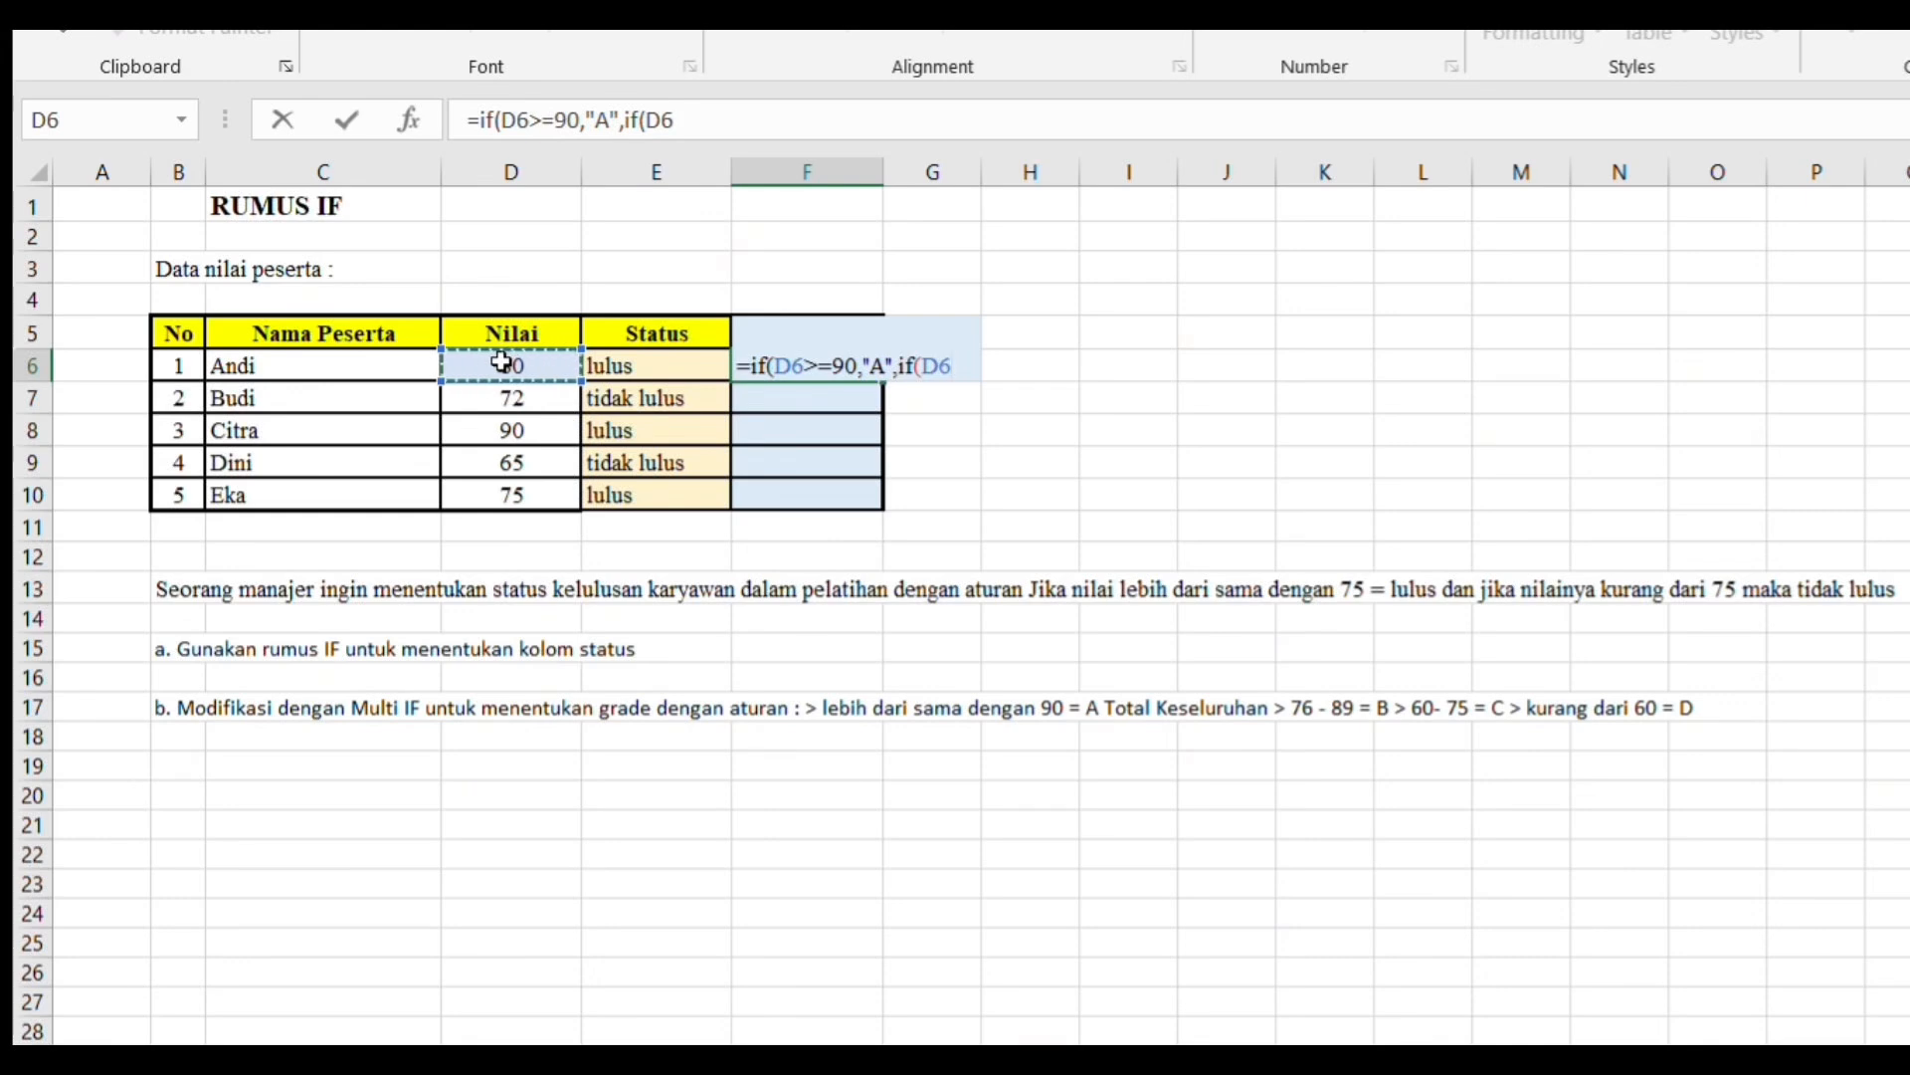
type(">=")
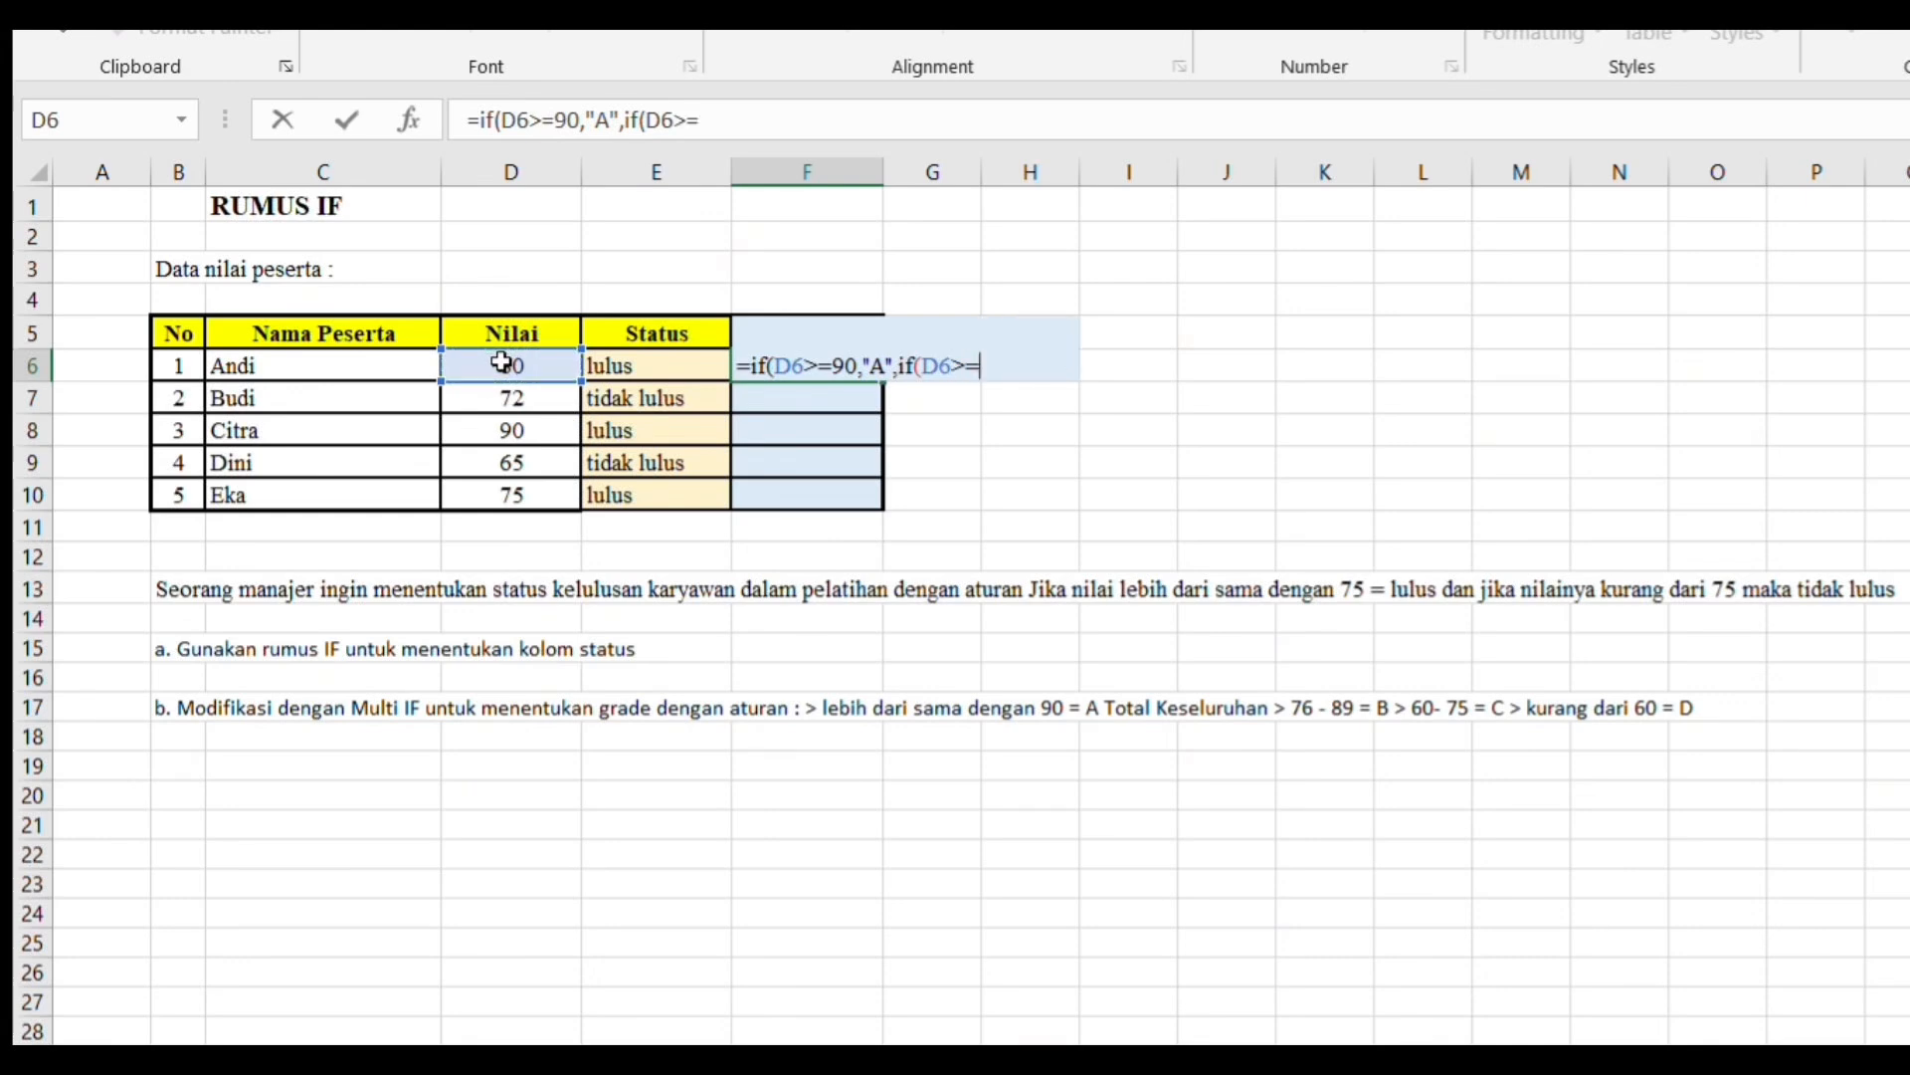
type("76,\"B")
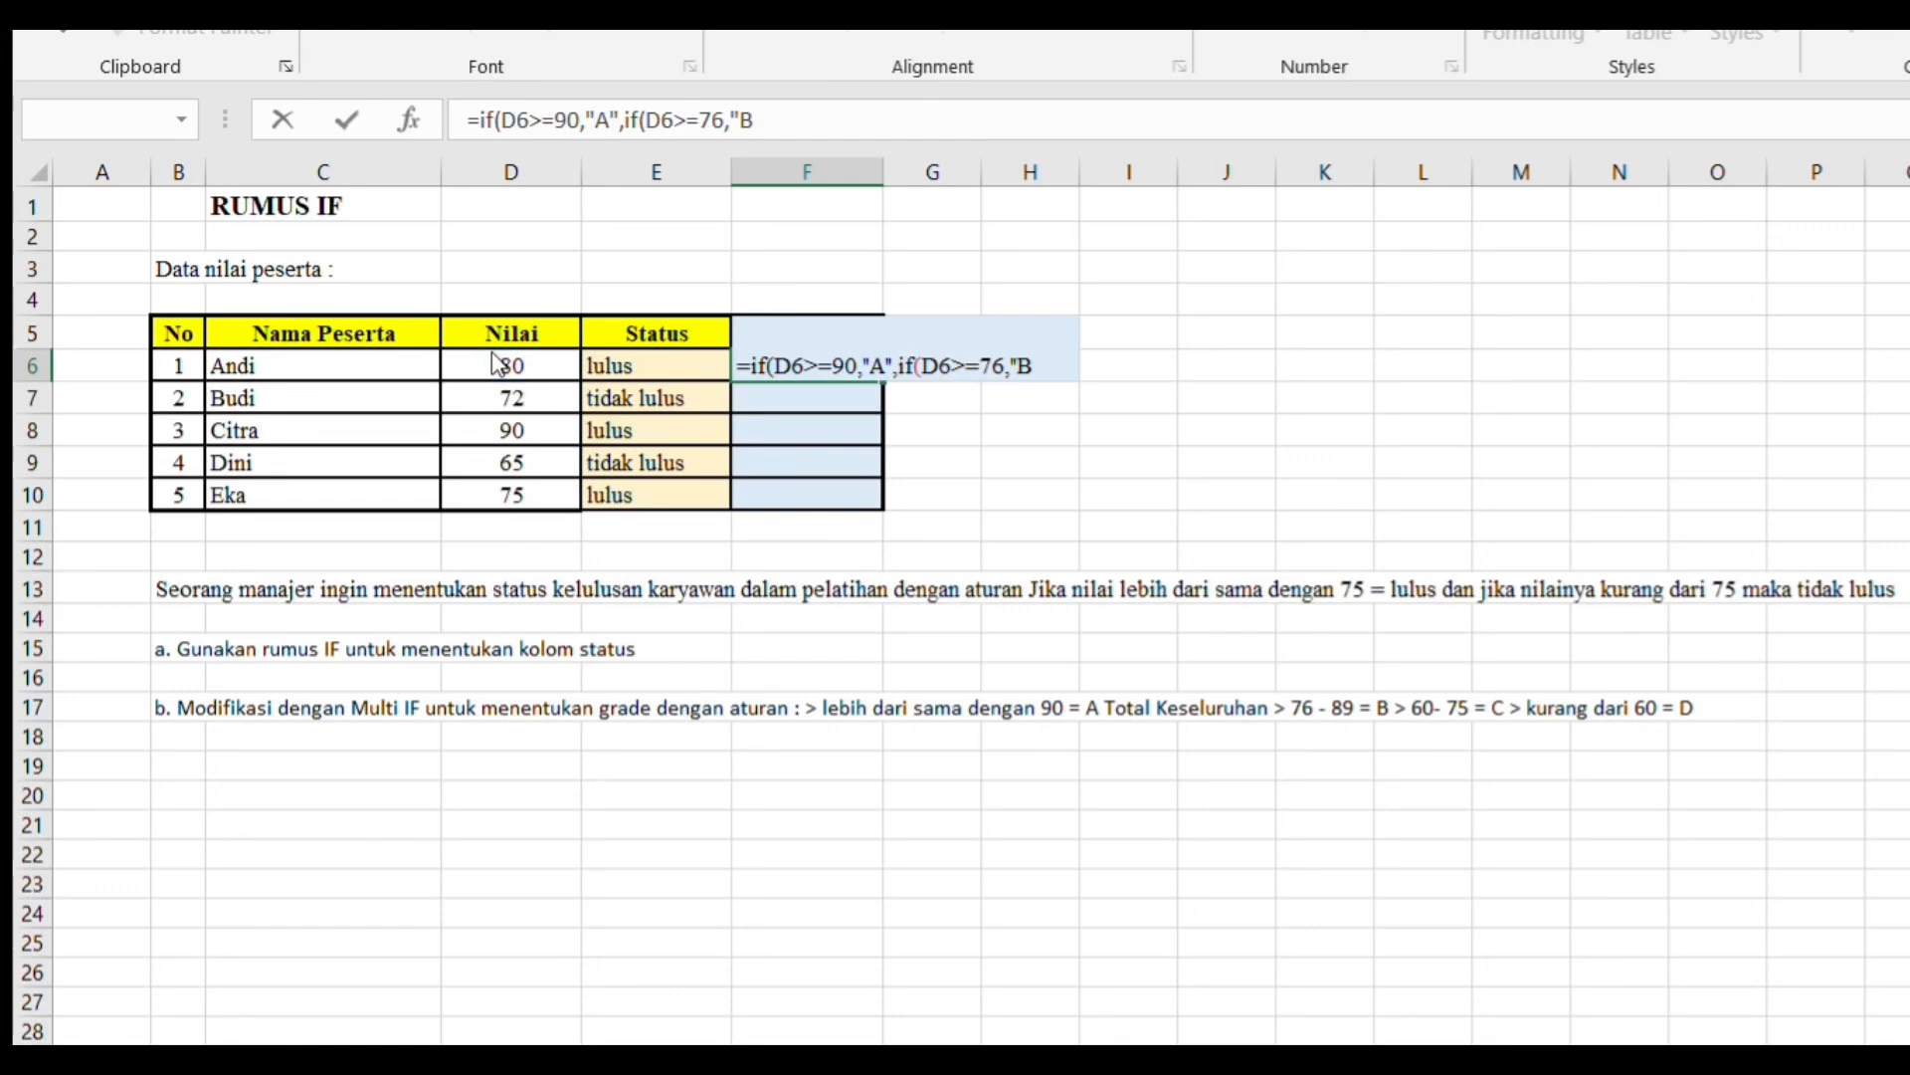
left_click(1757, 389)
left_click(1056, 357)
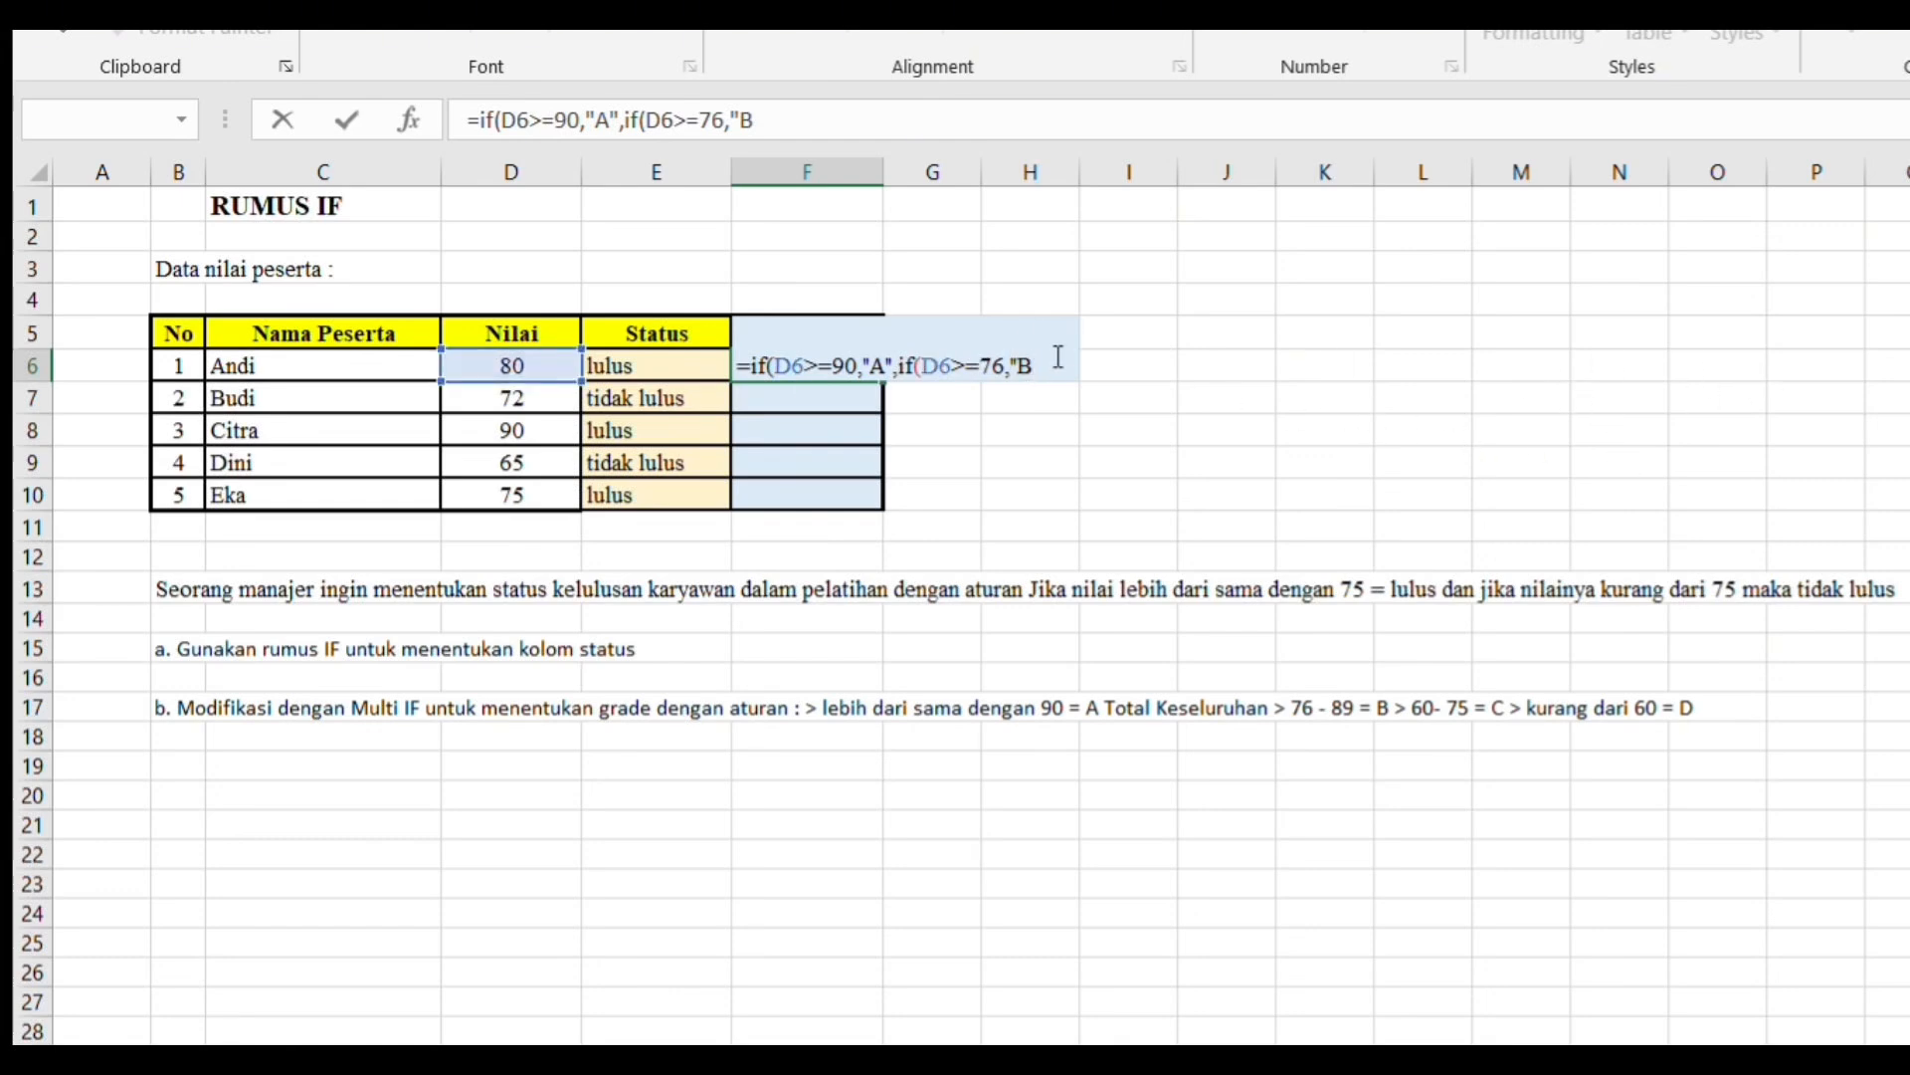
Complete the nested IF in F6 with "C" for D6>=60 and "D" for D6<=60, closing all four parentheses
type("\",if(")
left_click(520, 364)
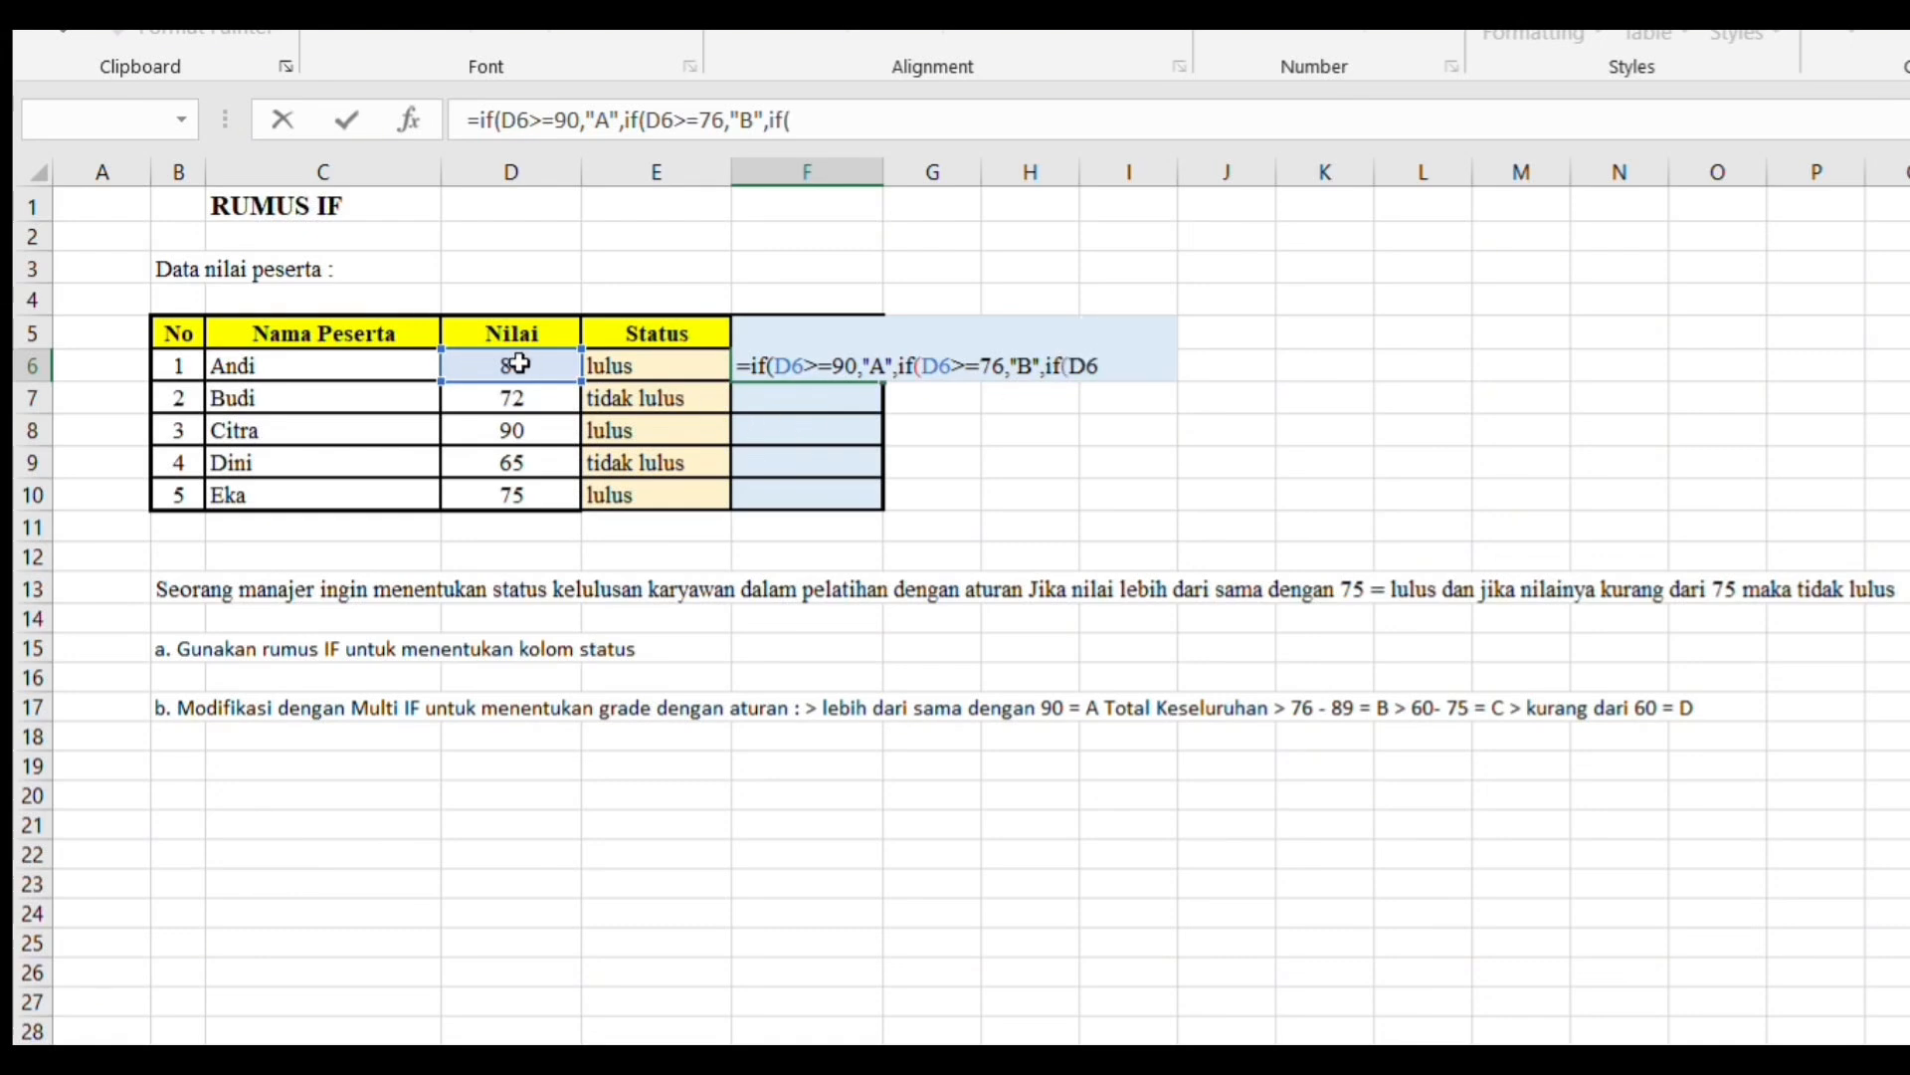
type(">")
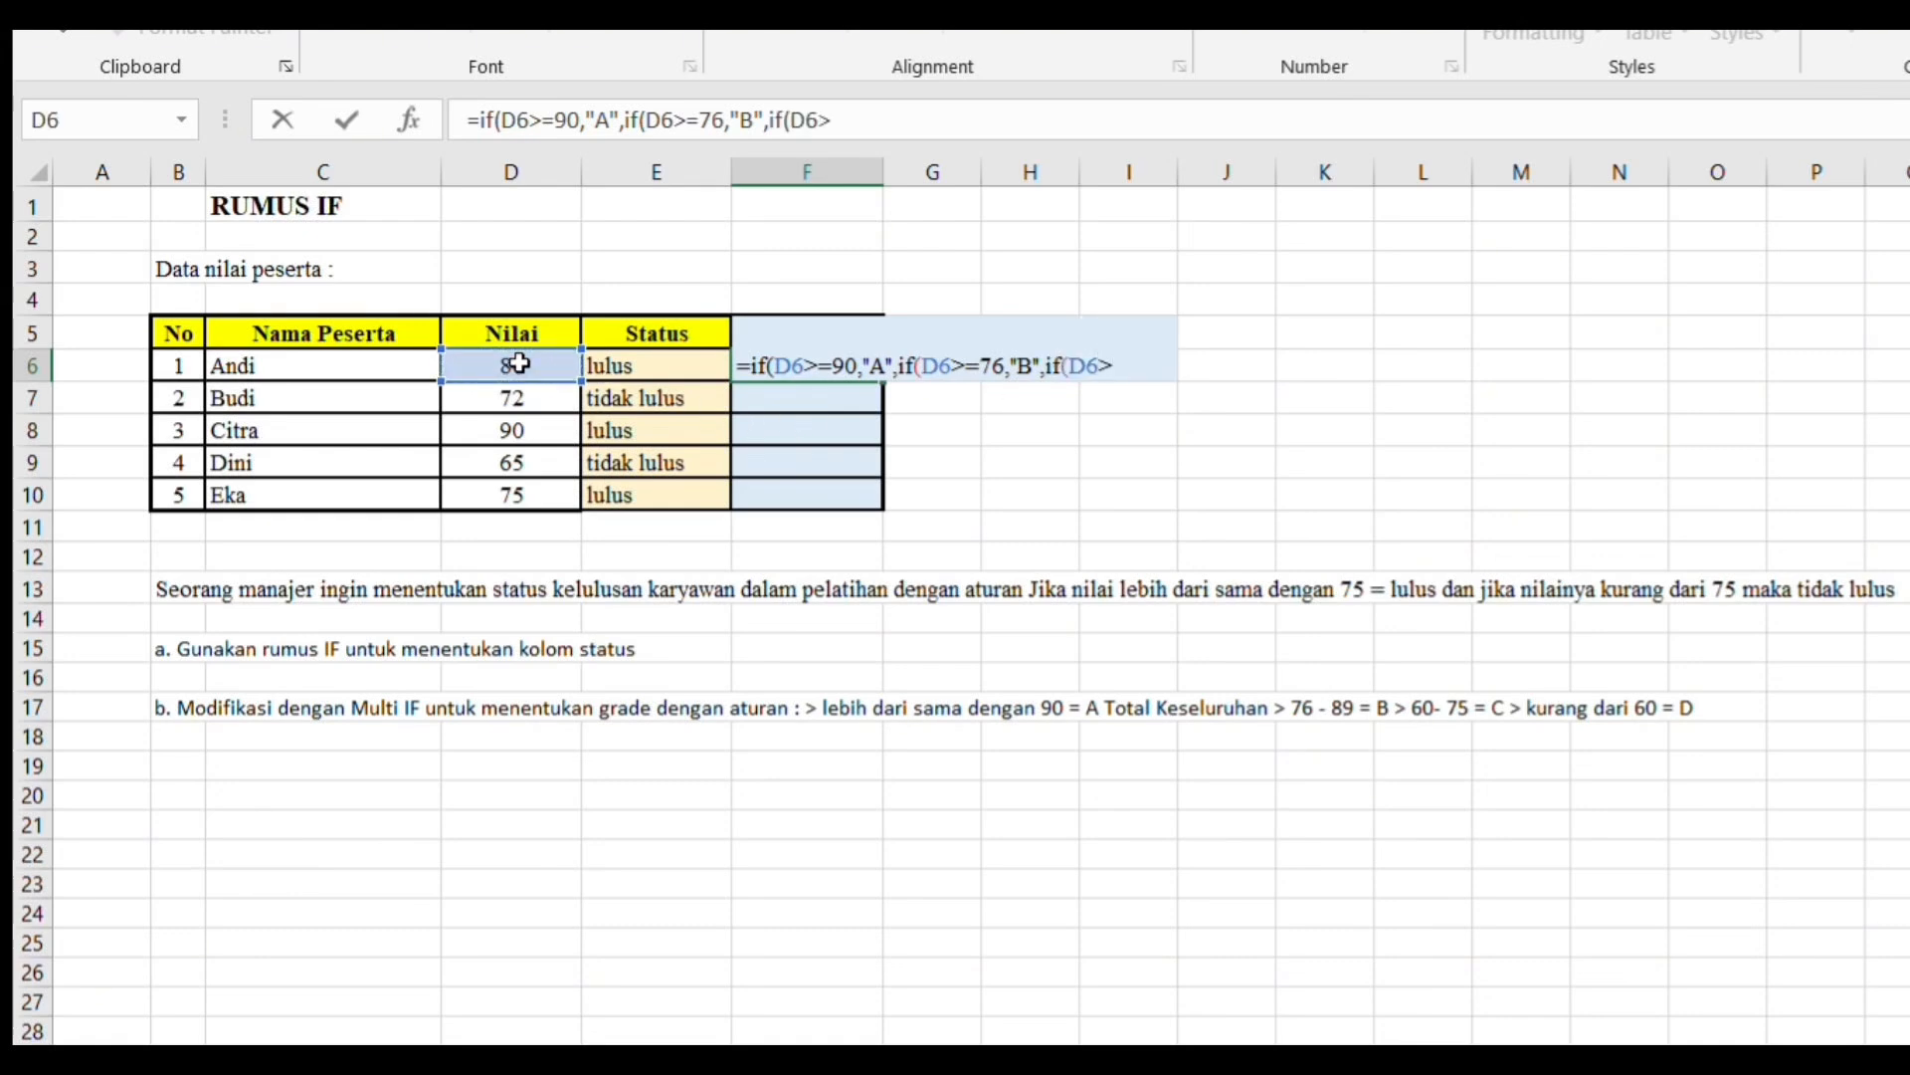
type("=60,\"C")
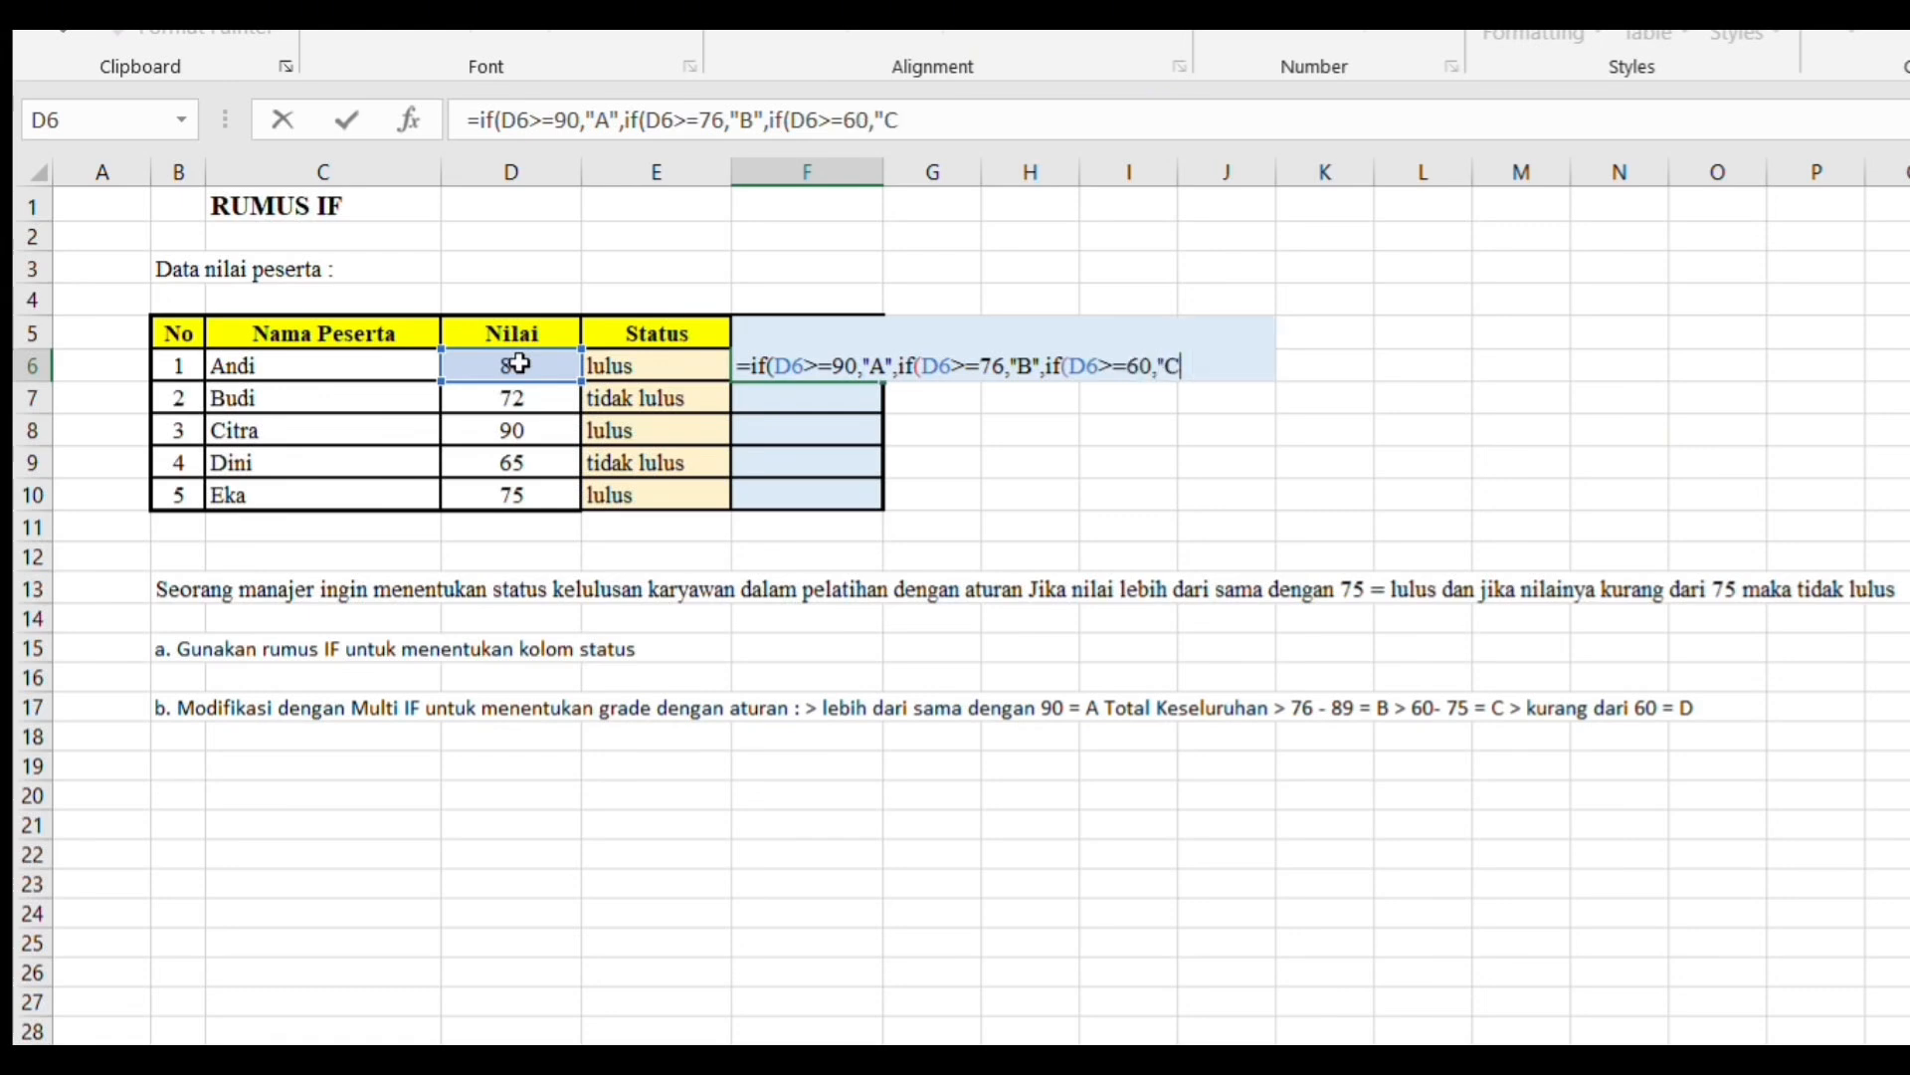
type("\",if(")
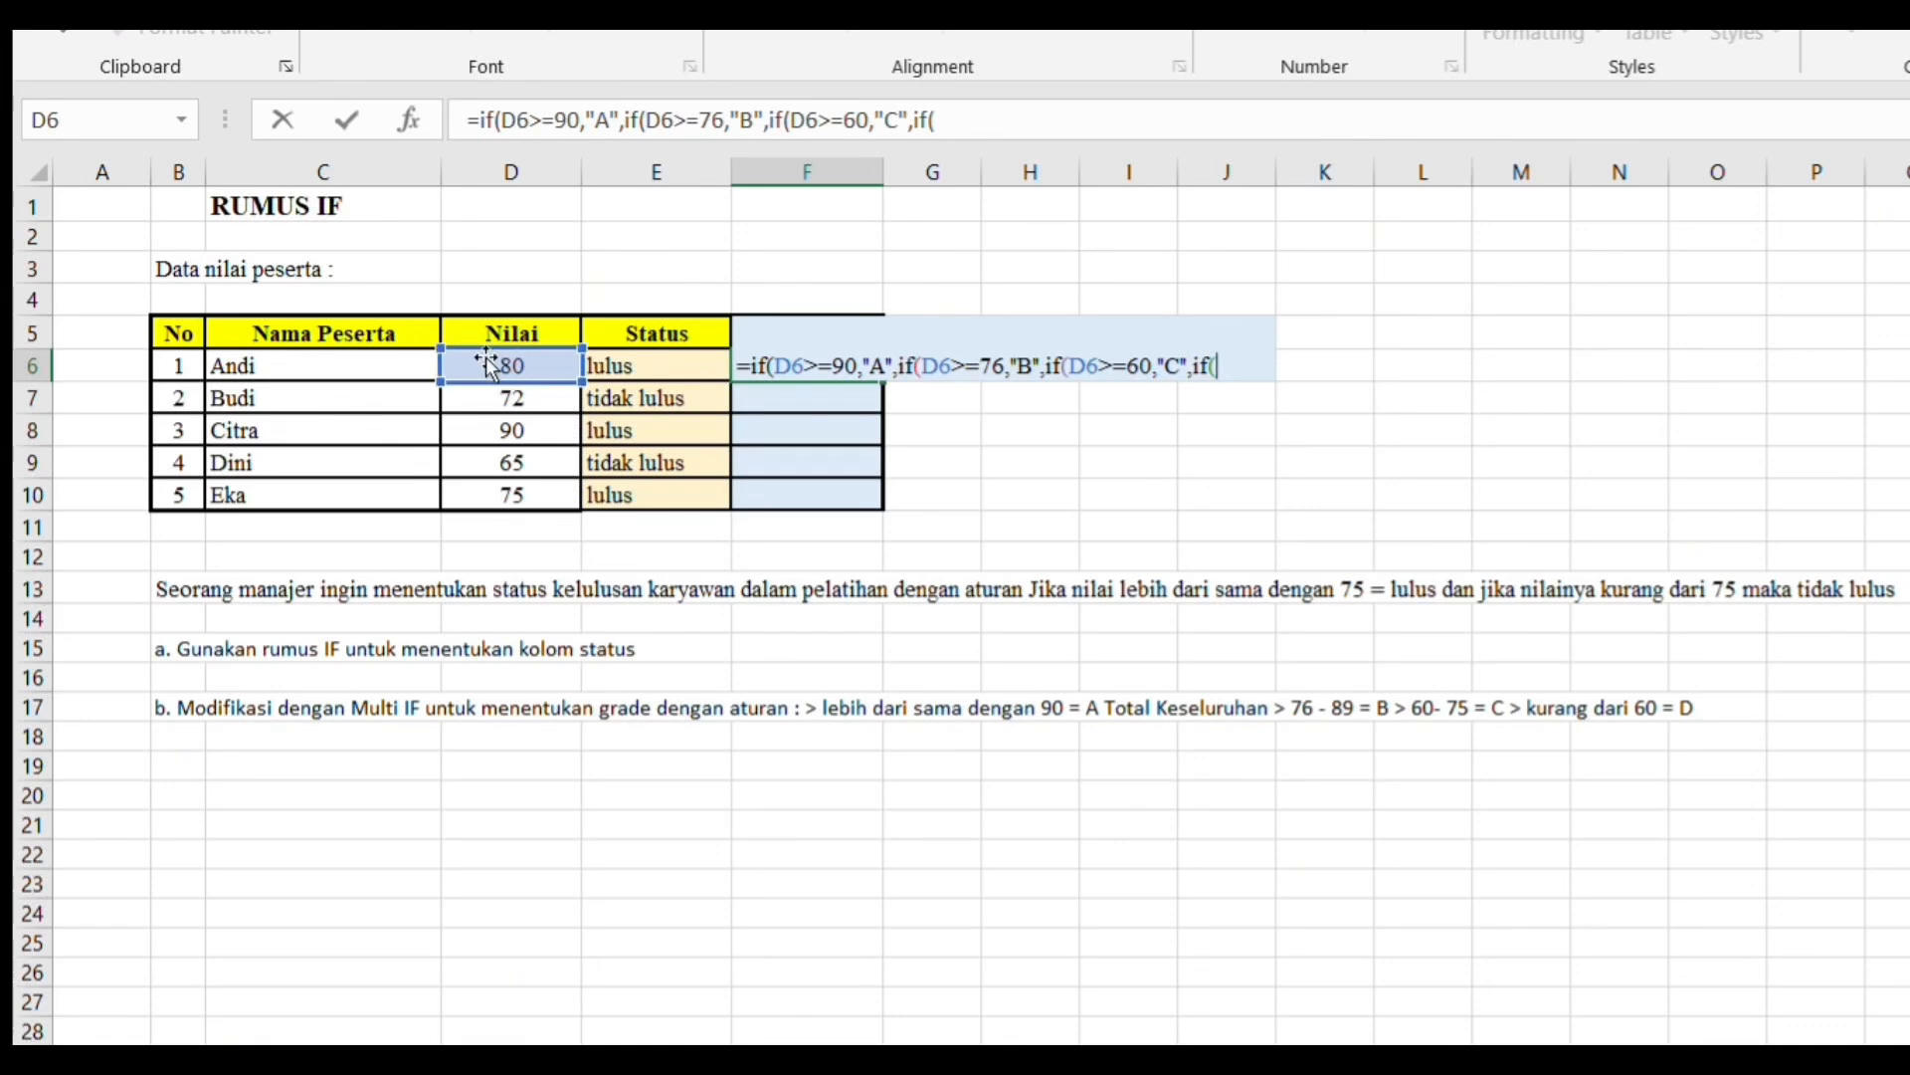
left_click(487, 356)
type("<=")
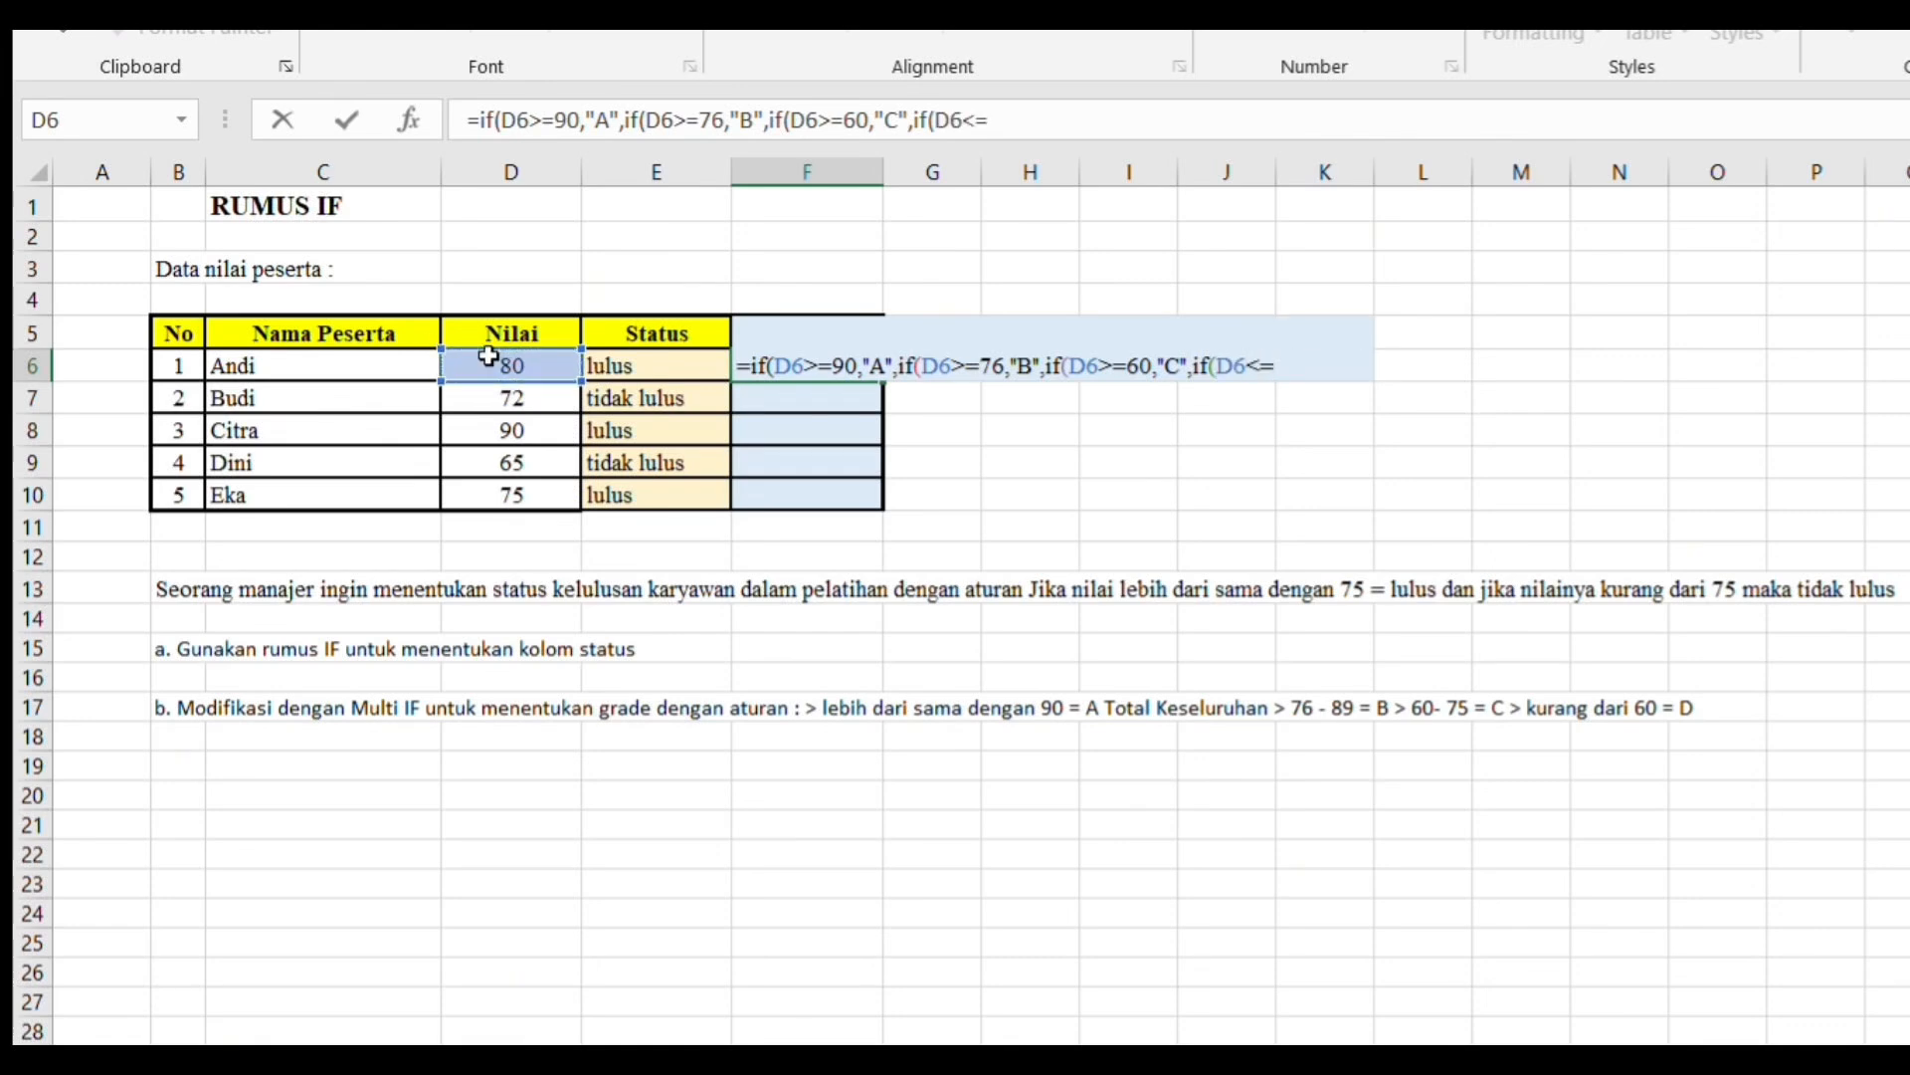
type("60,\"D\"")
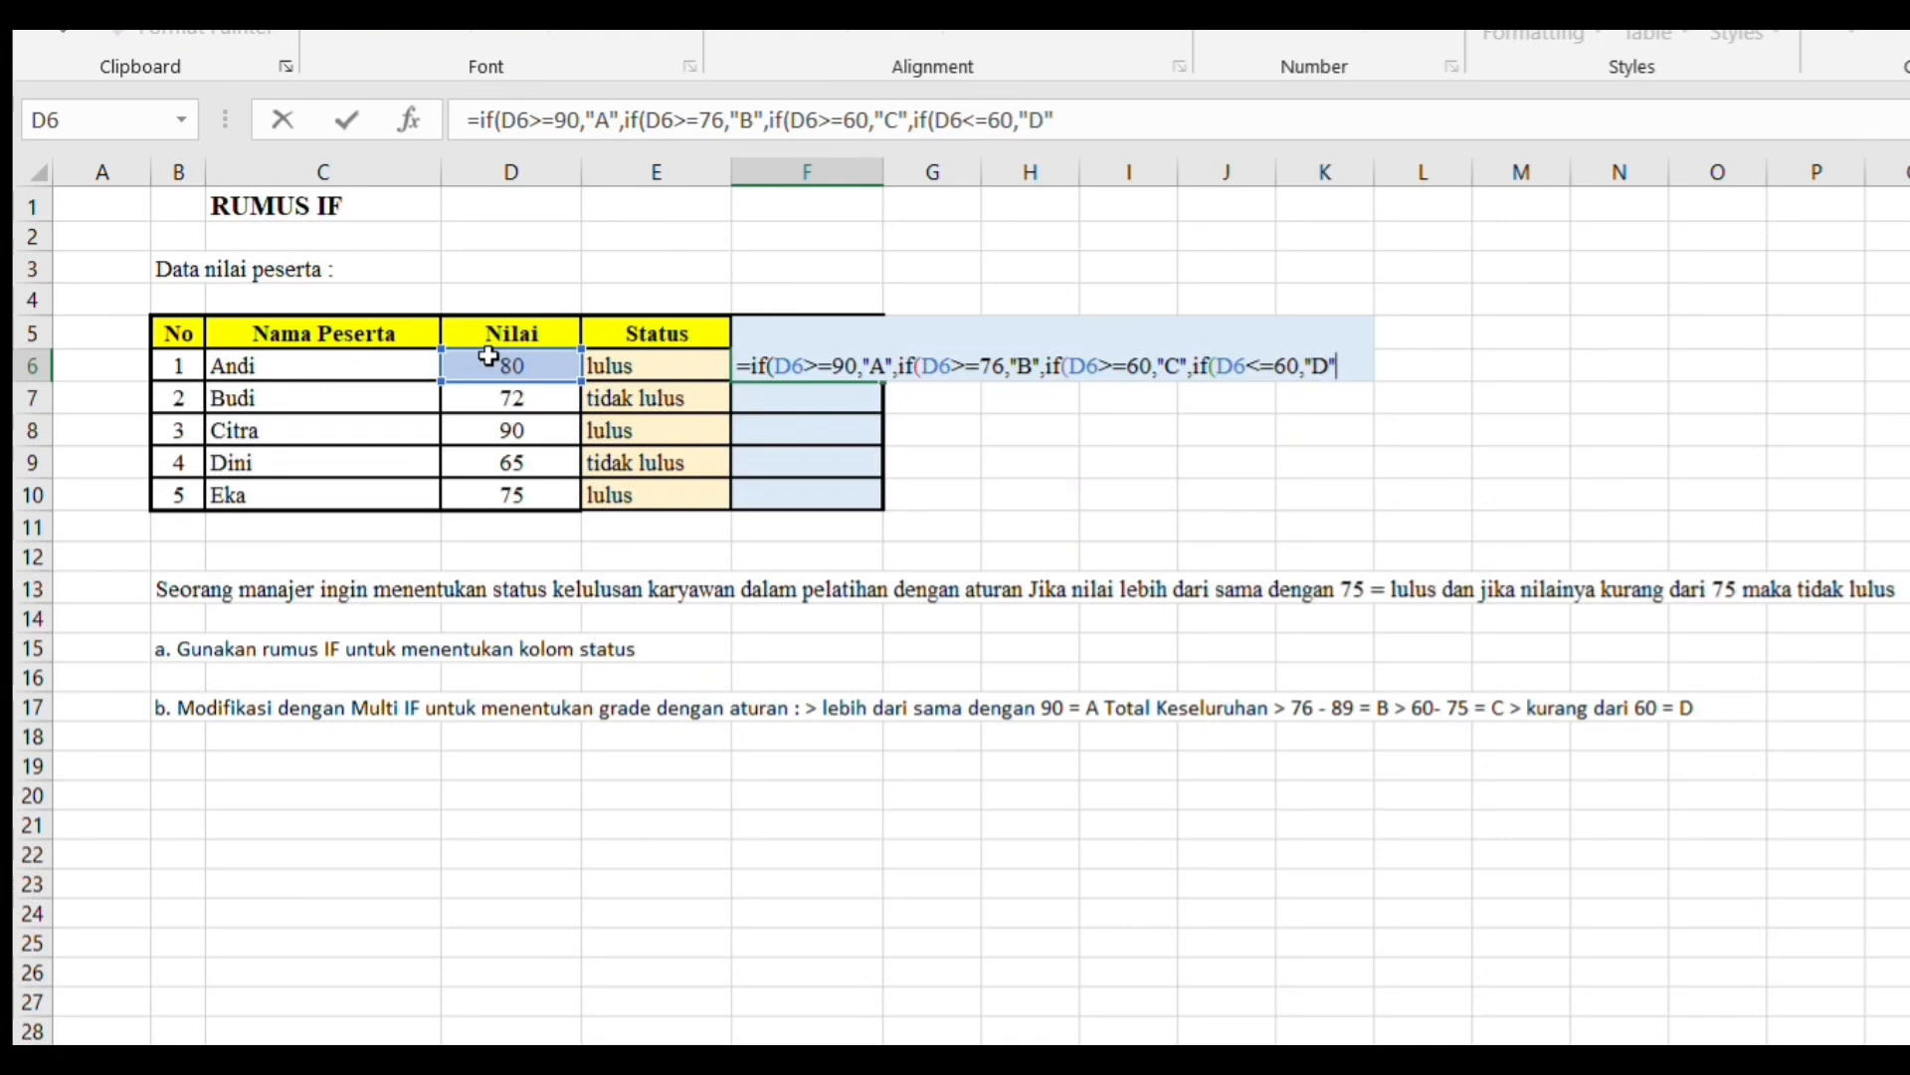
type("))))")
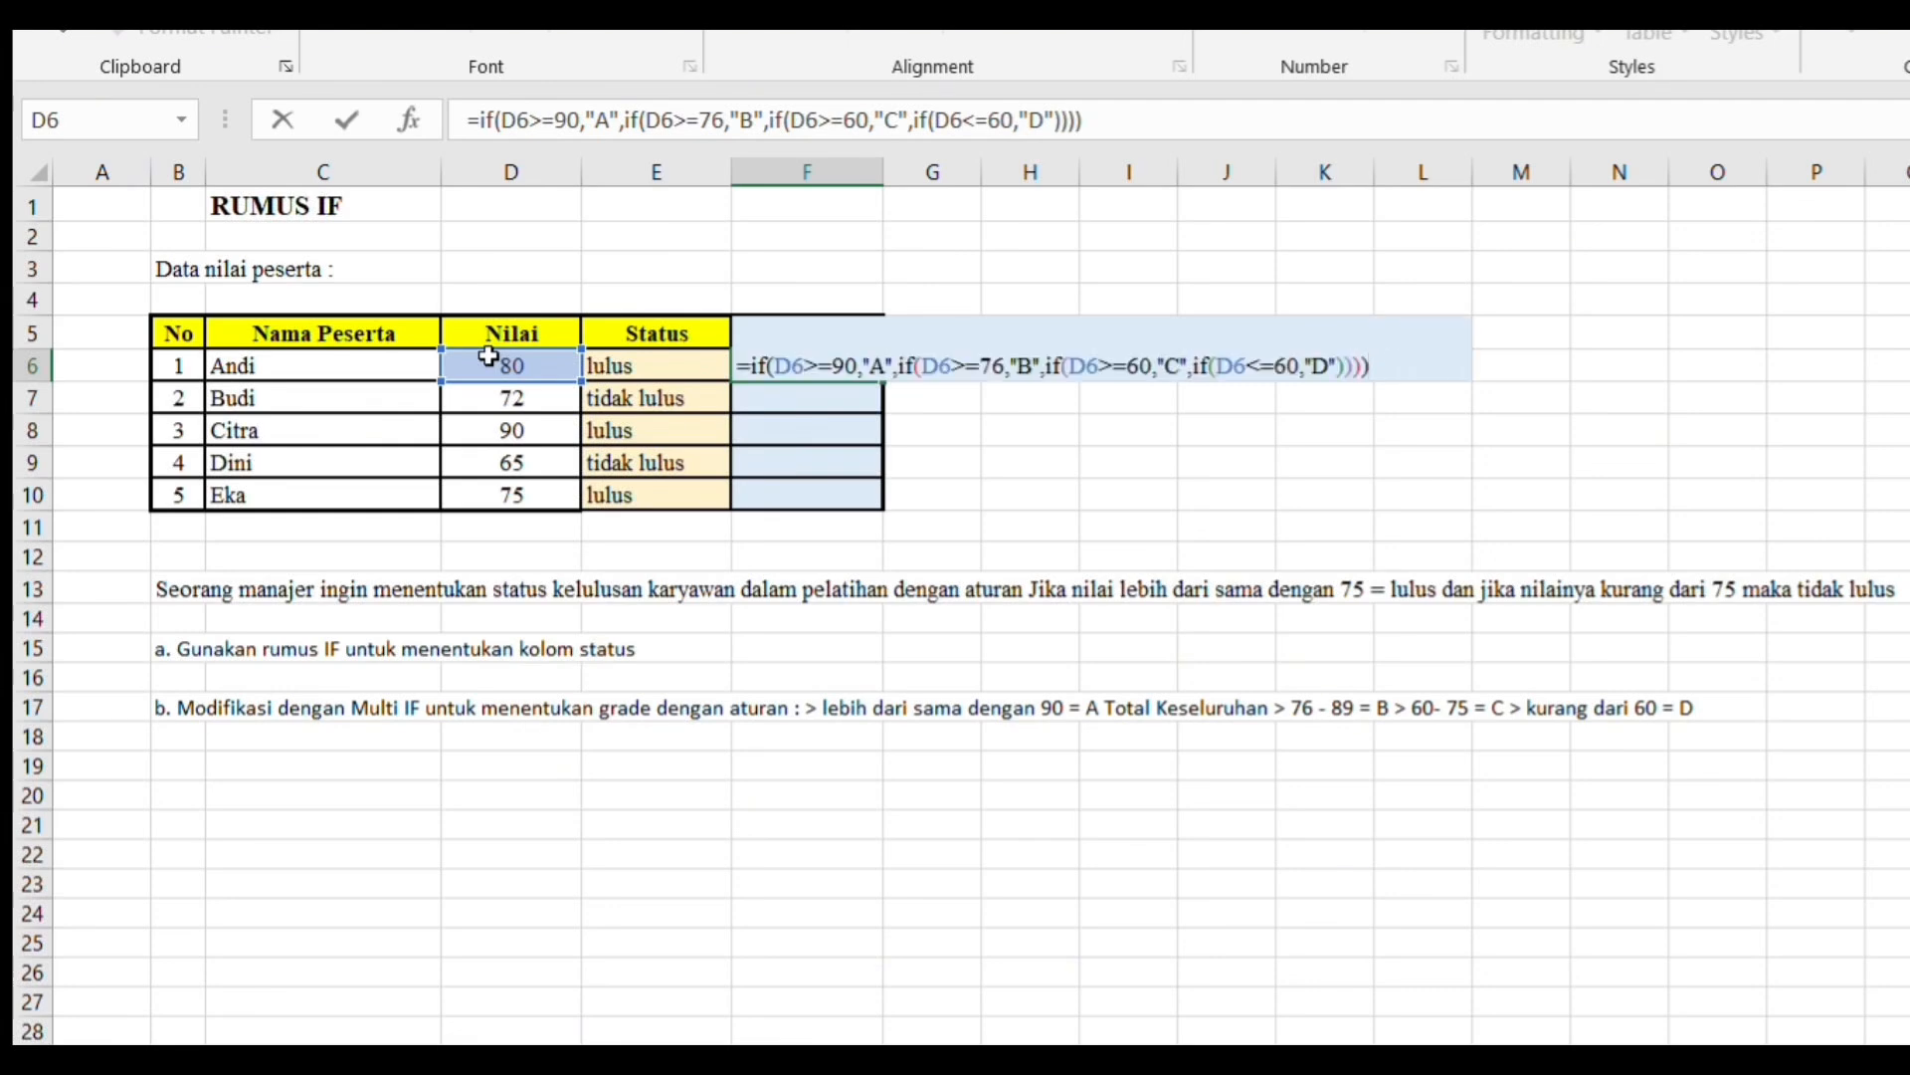
key("Return")
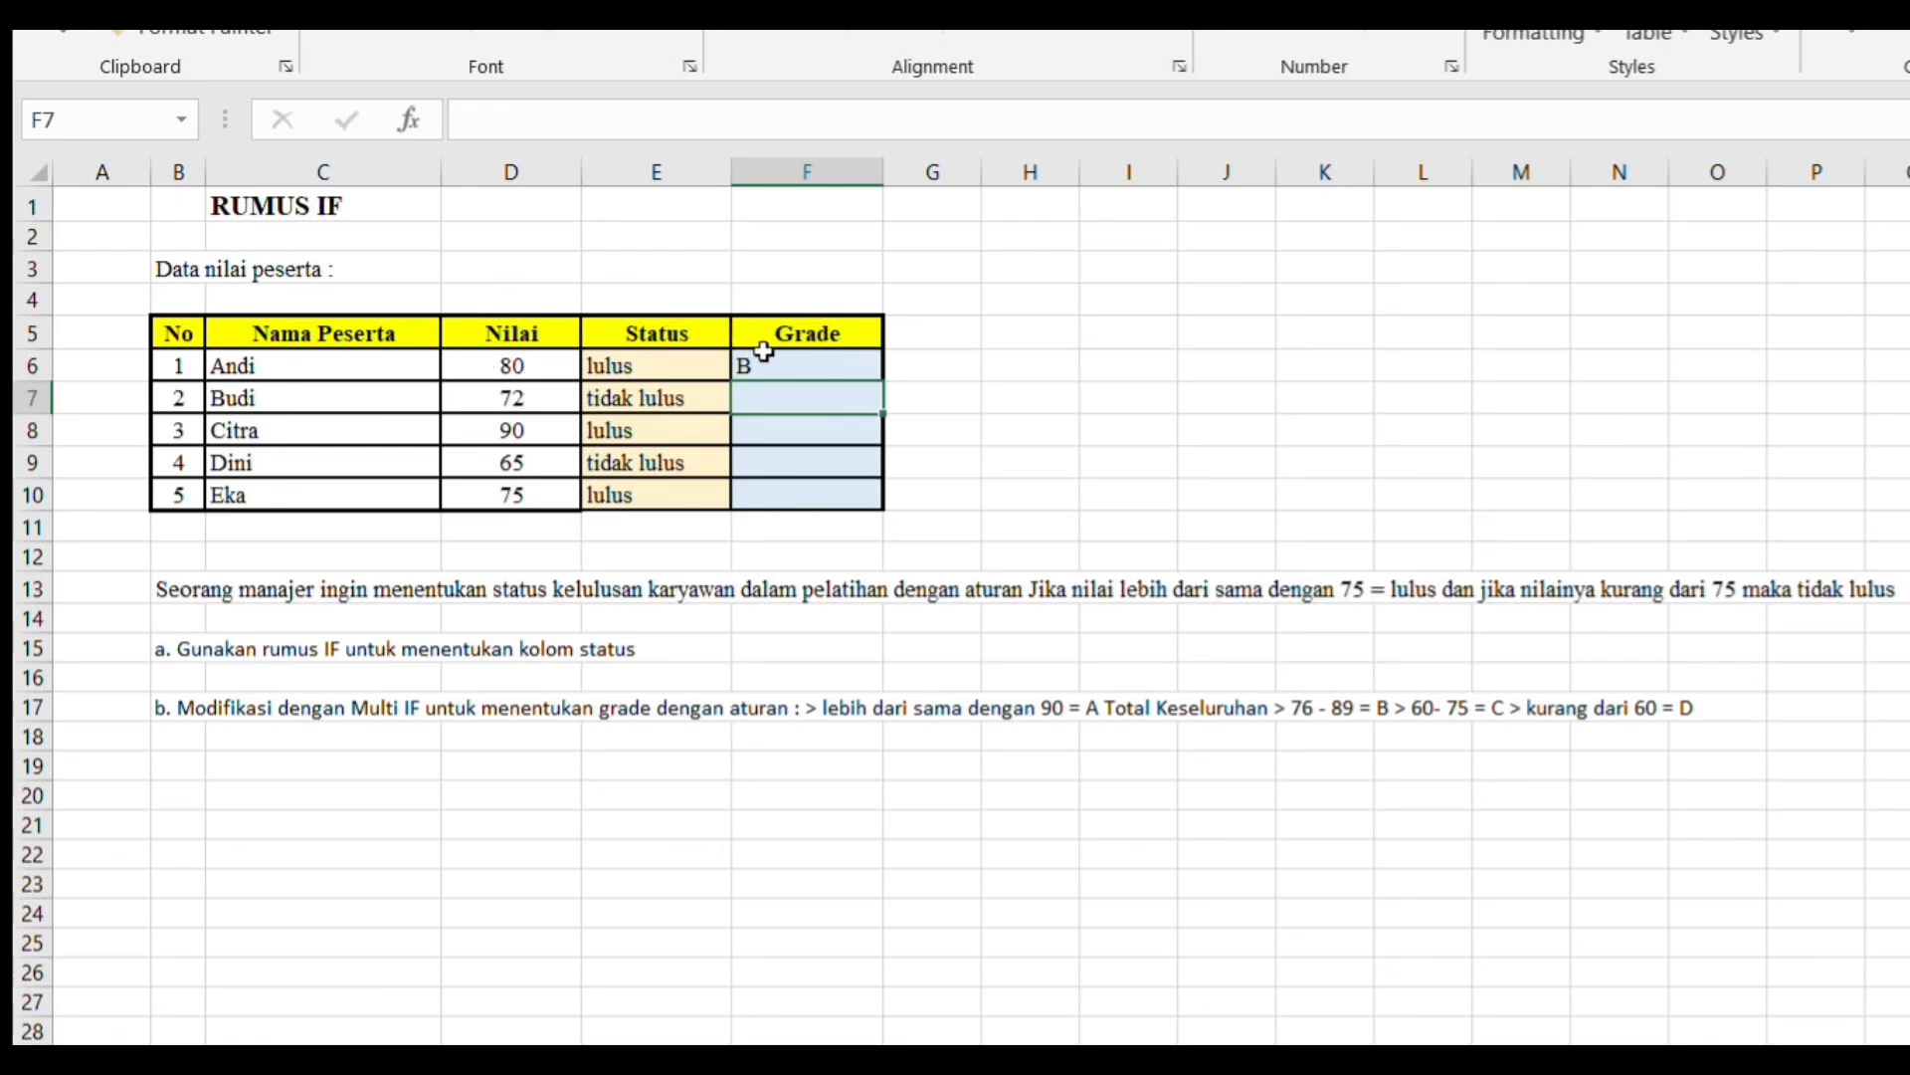
Copy the Grade formula from F6 into F7 and fill it down through F10
key("ctrl+d")
left_click_drag(883, 408, 882, 509)
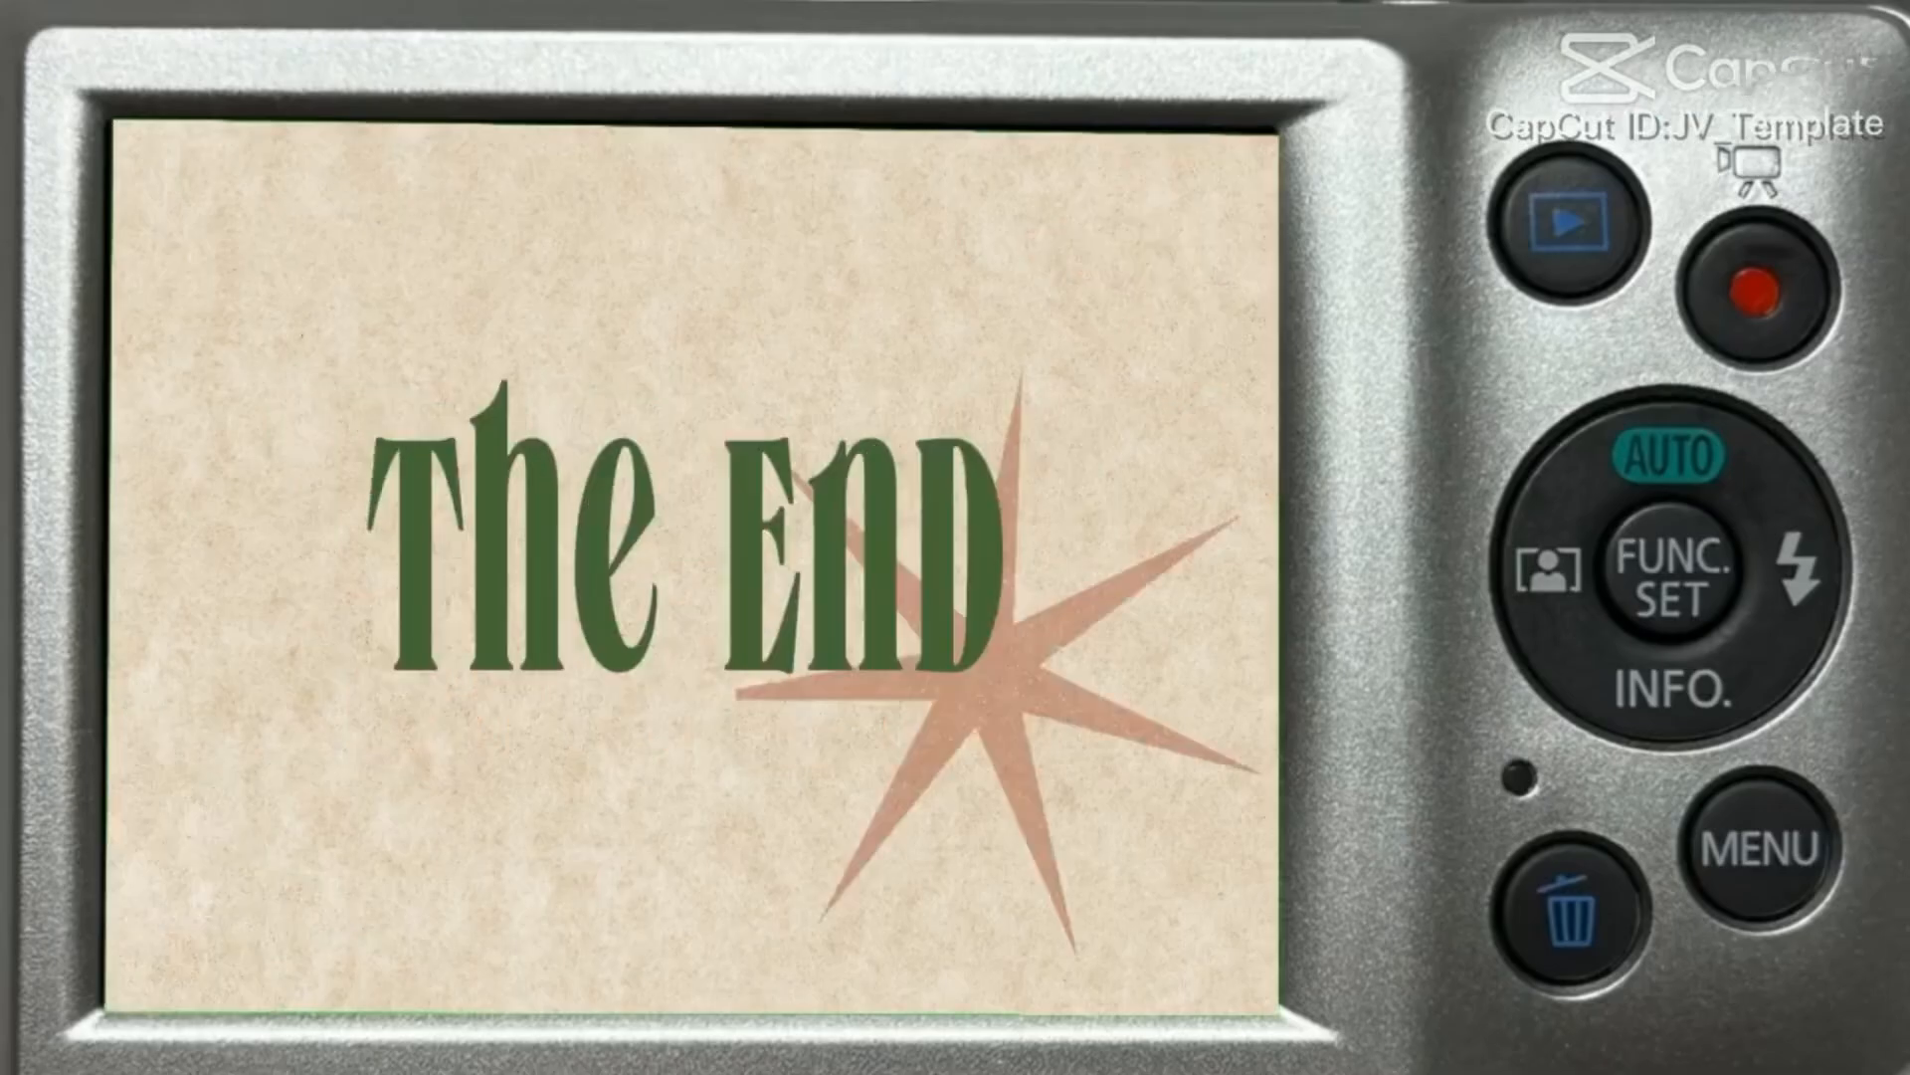